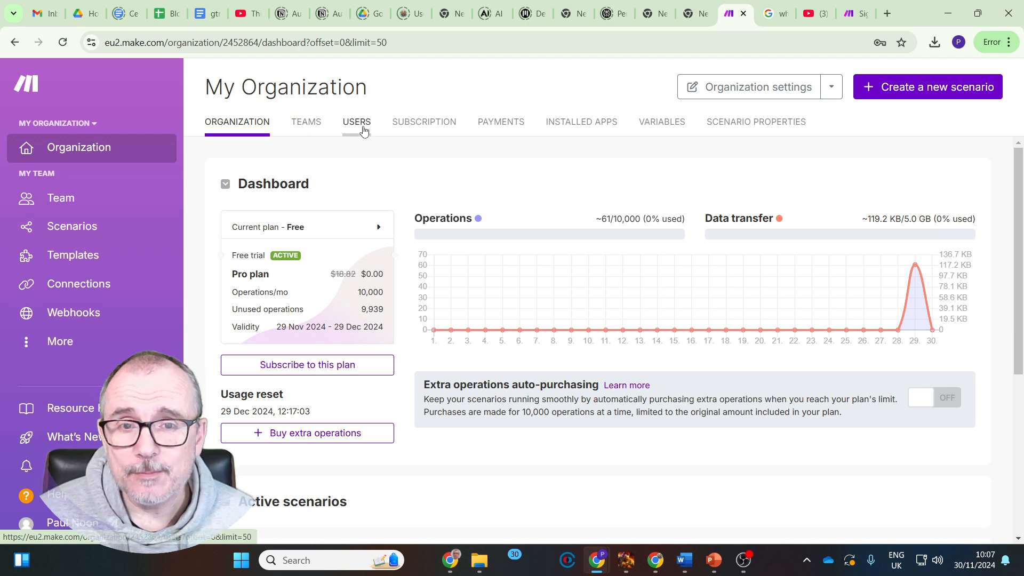
# Review the organization's subscription plans, installed apps, variables and scenario properties, and return to the organization dashboard
pyautogui.click(414, 128)
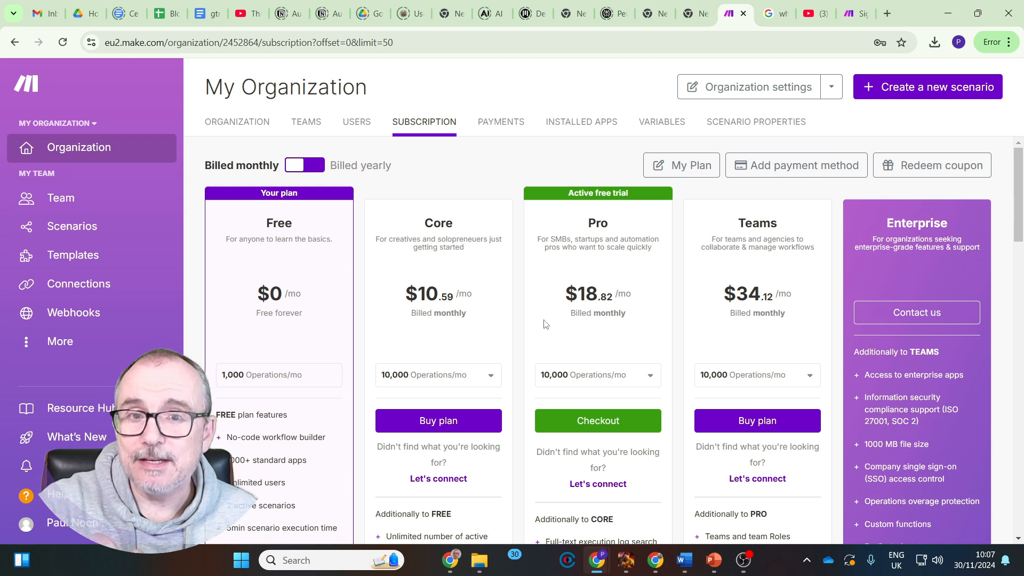
pyautogui.scroll(-3, 466, 347)
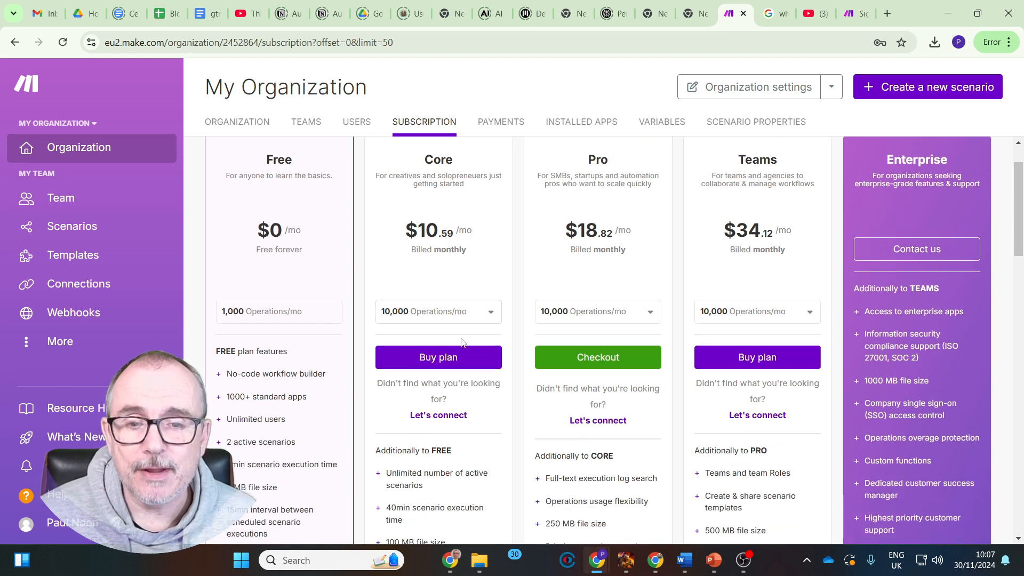
pyautogui.scroll(3, 560, 240)
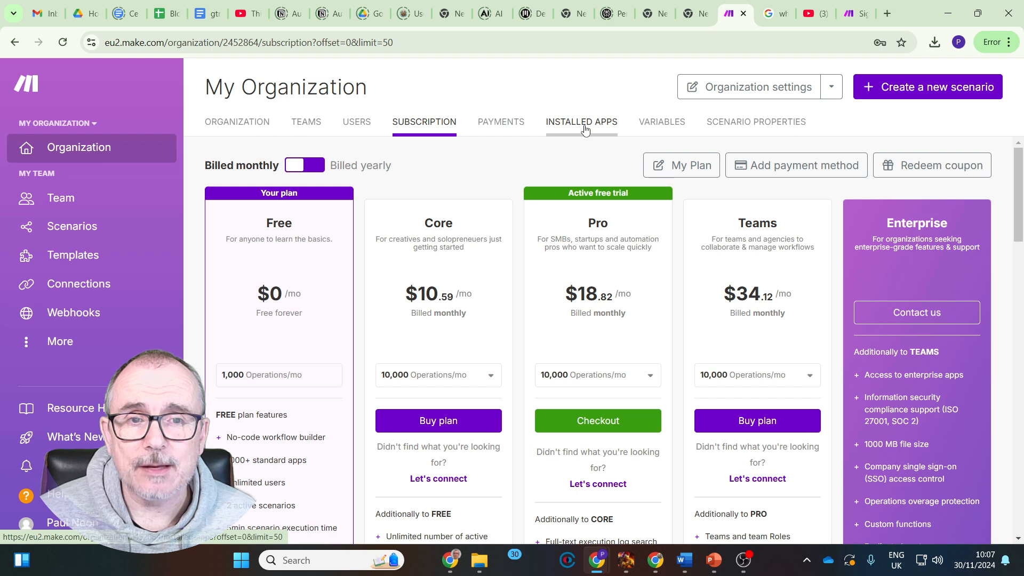
pyautogui.click(585, 130)
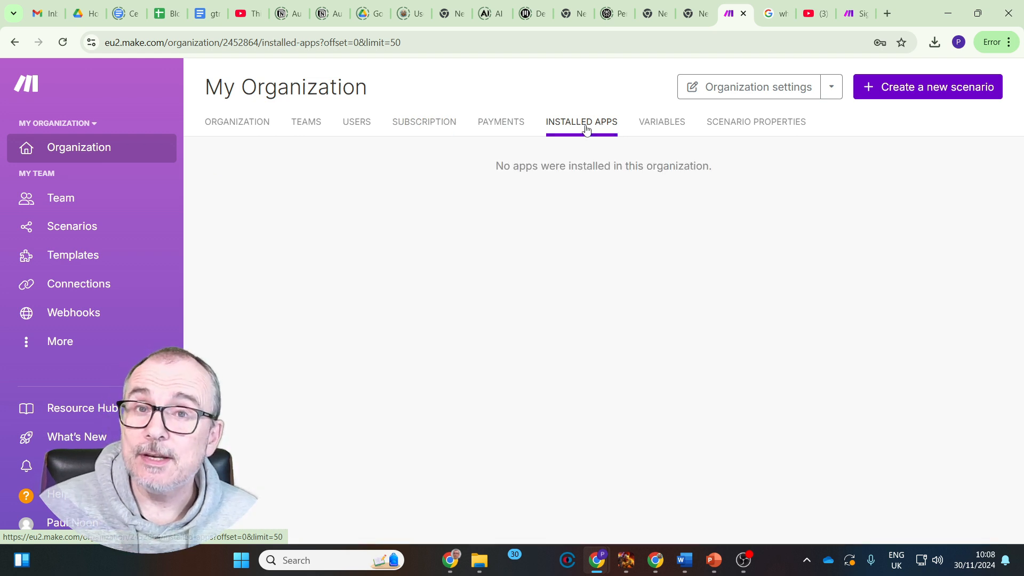
pyautogui.click(662, 125)
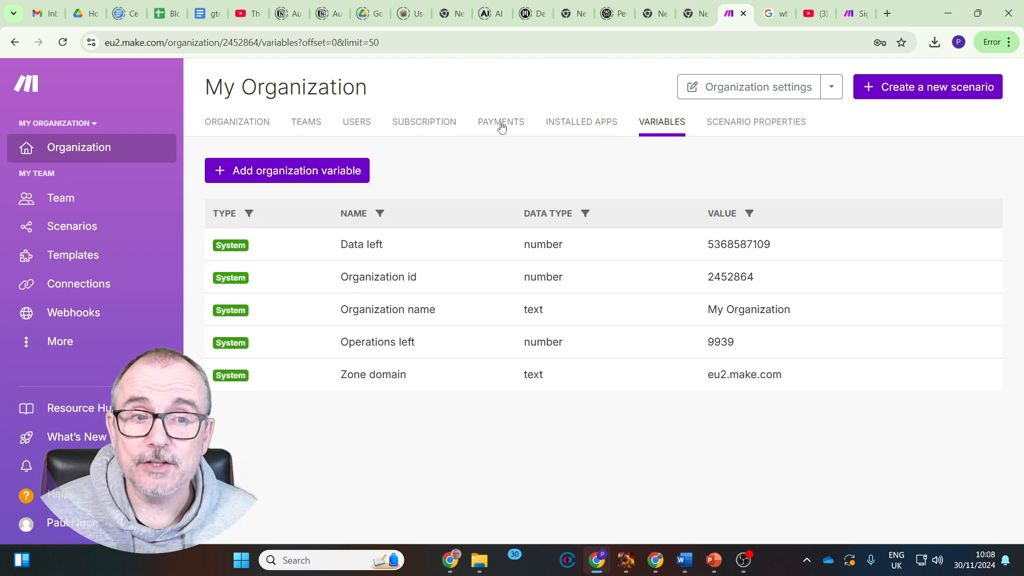
pyautogui.click(753, 126)
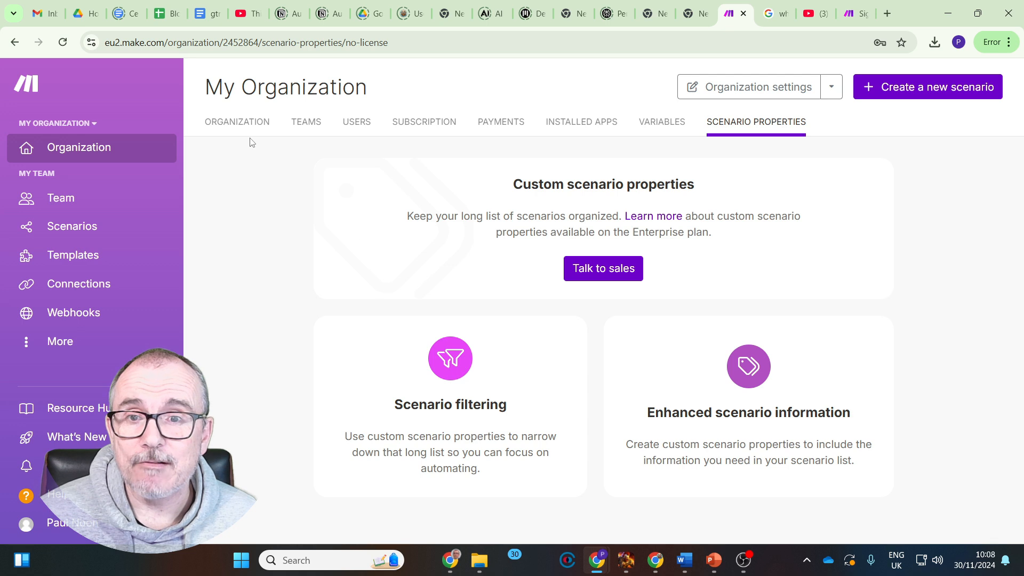
pyautogui.click(236, 127)
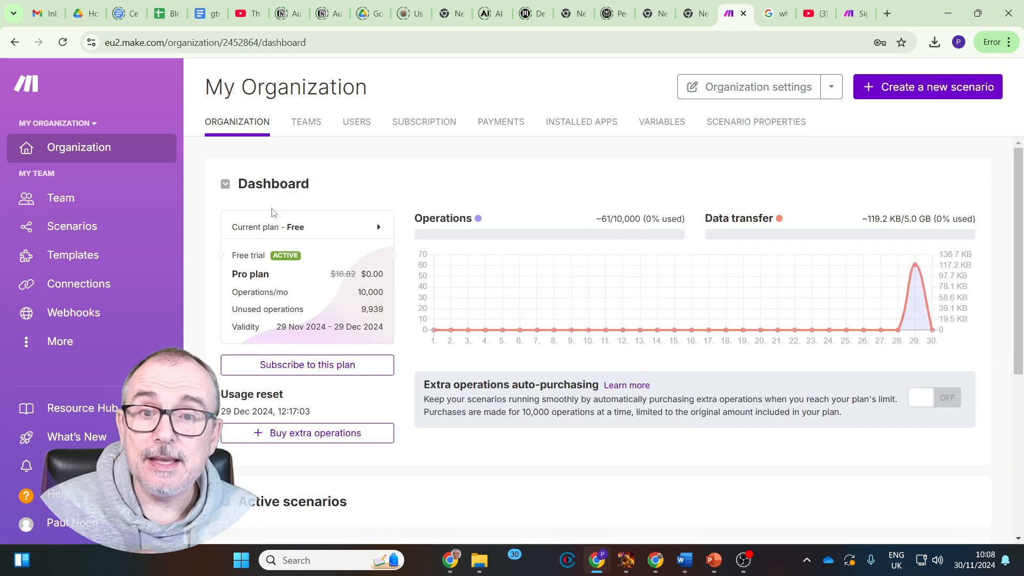
# Create a new scenario and add the Google Sheets Watch New Rows module as its trigger
pyautogui.click(77, 226)
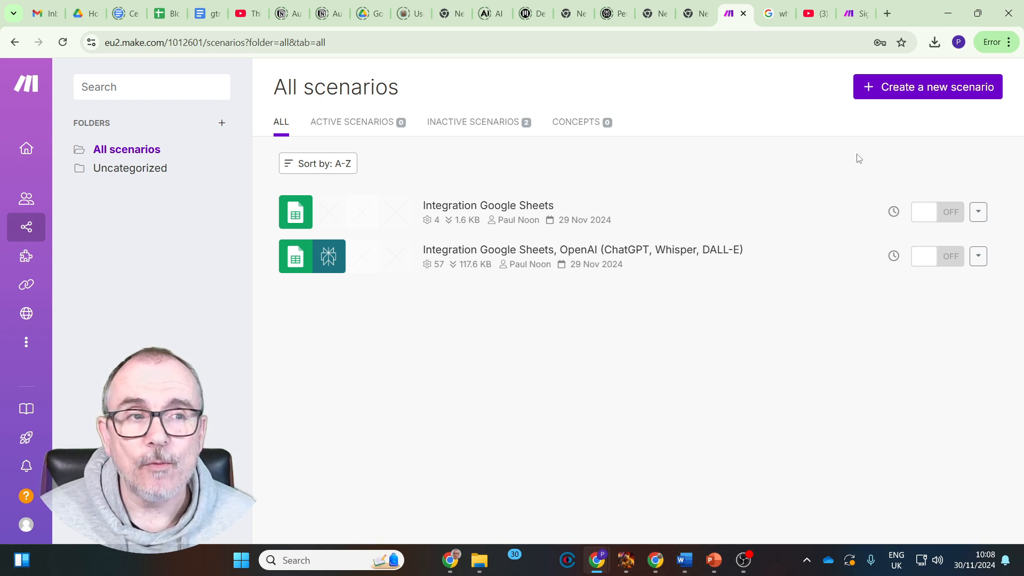
pyautogui.click(906, 91)
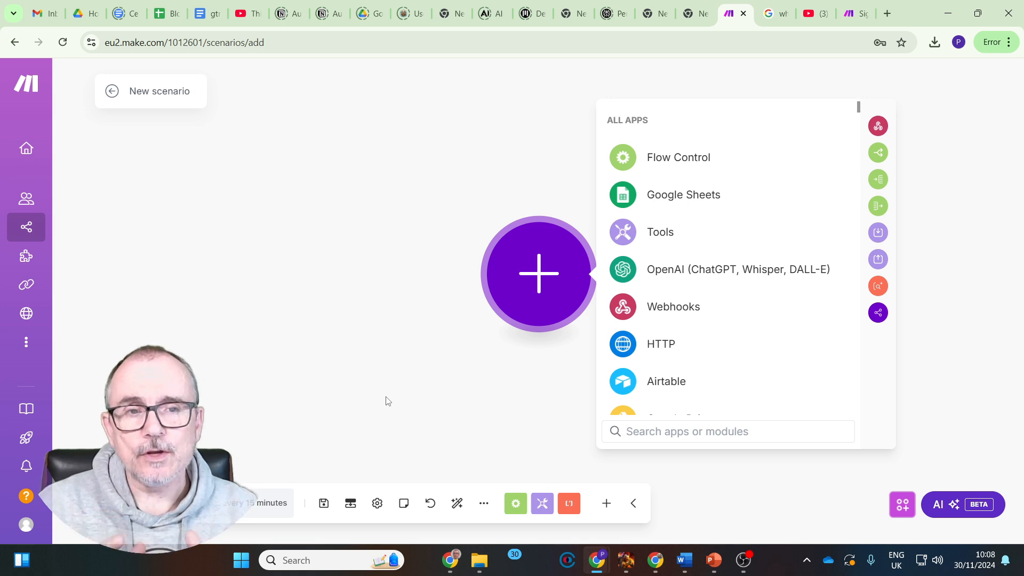
pyautogui.click(669, 196)
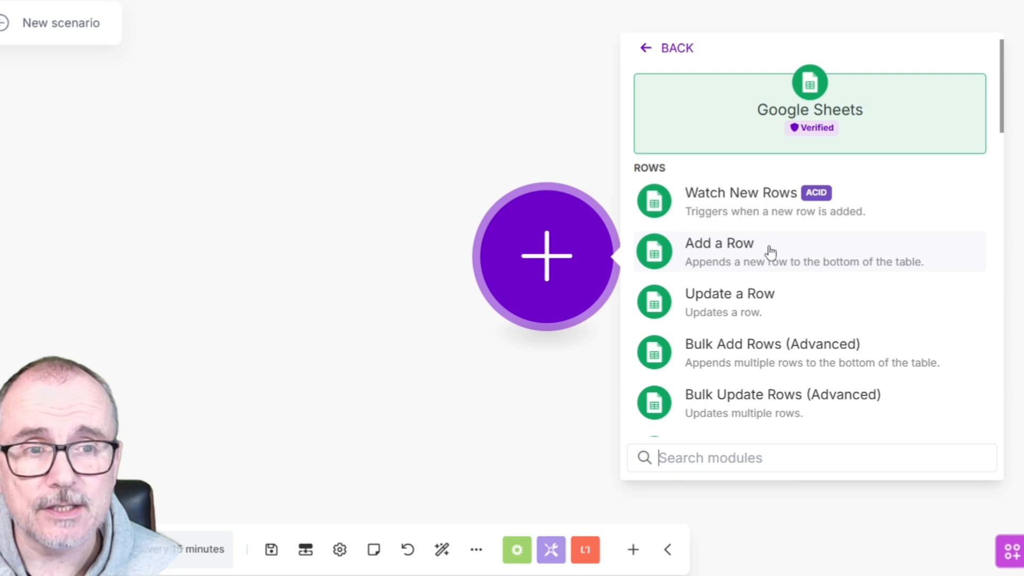
pyautogui.scroll(-5, 761, 269)
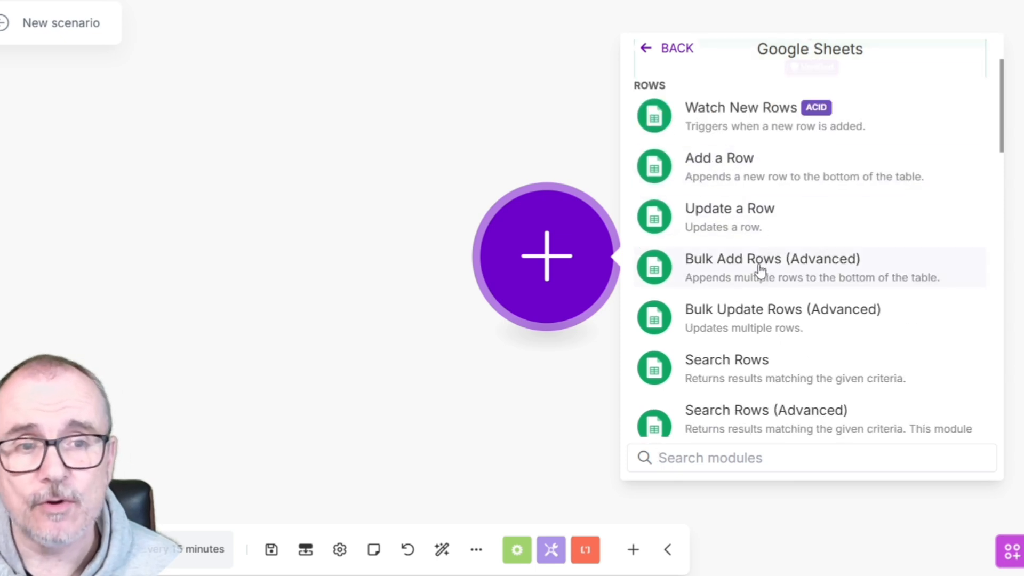
pyautogui.scroll(-3, 761, 270)
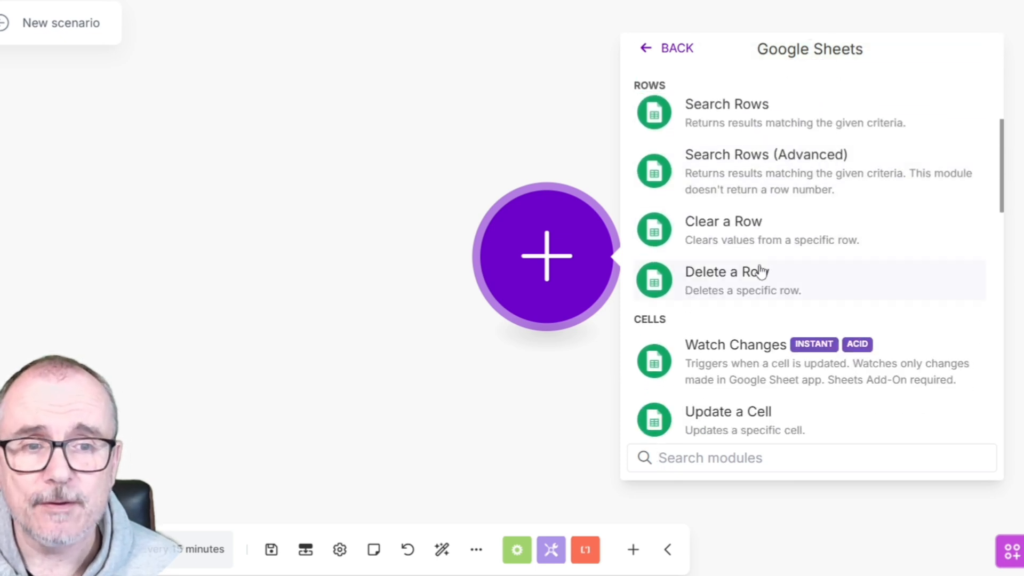
pyautogui.scroll(-3, 761, 270)
pyautogui.scroll(-5, 739, 213)
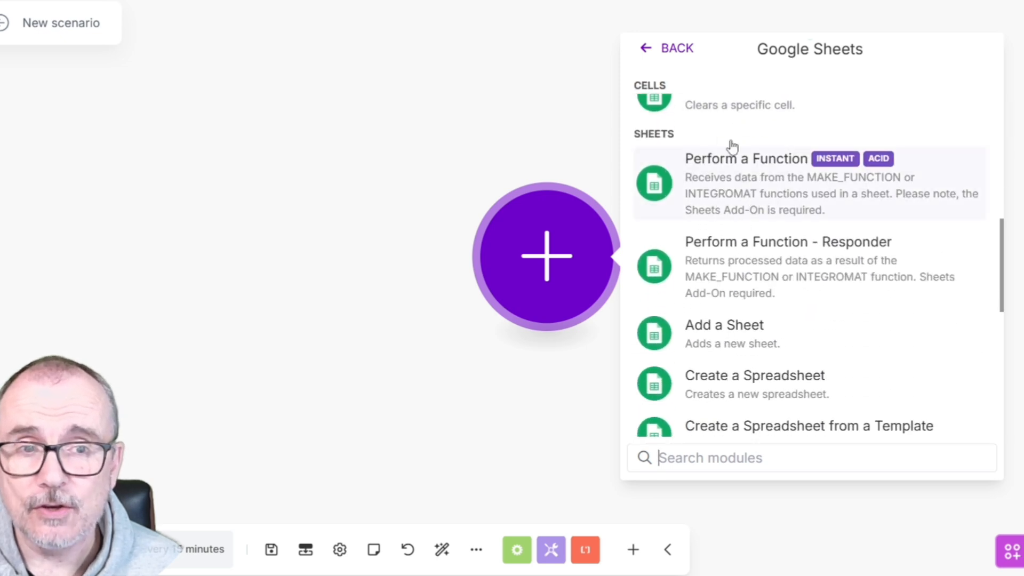
pyautogui.scroll(10, 736, 268)
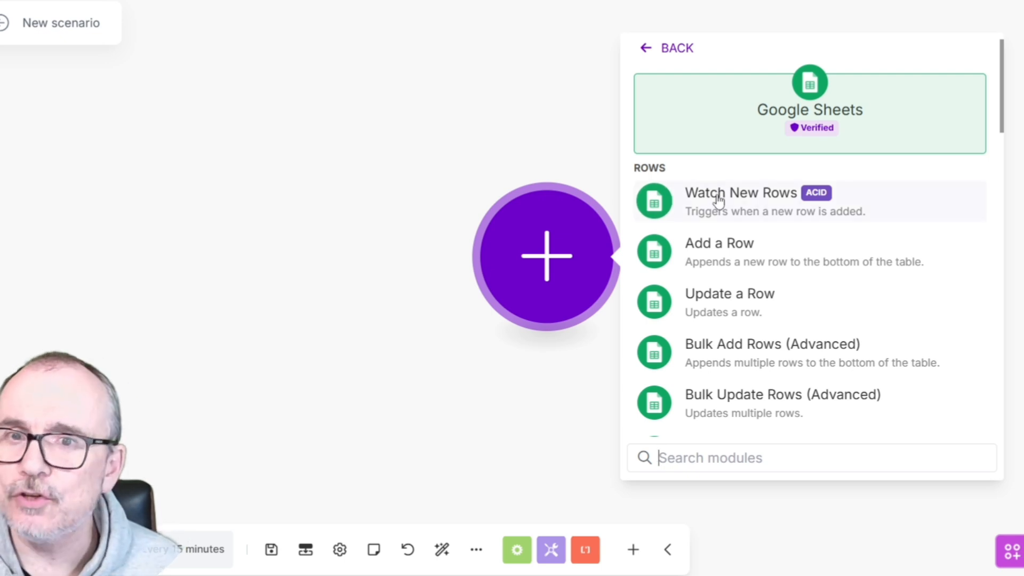
pyautogui.click(719, 192)
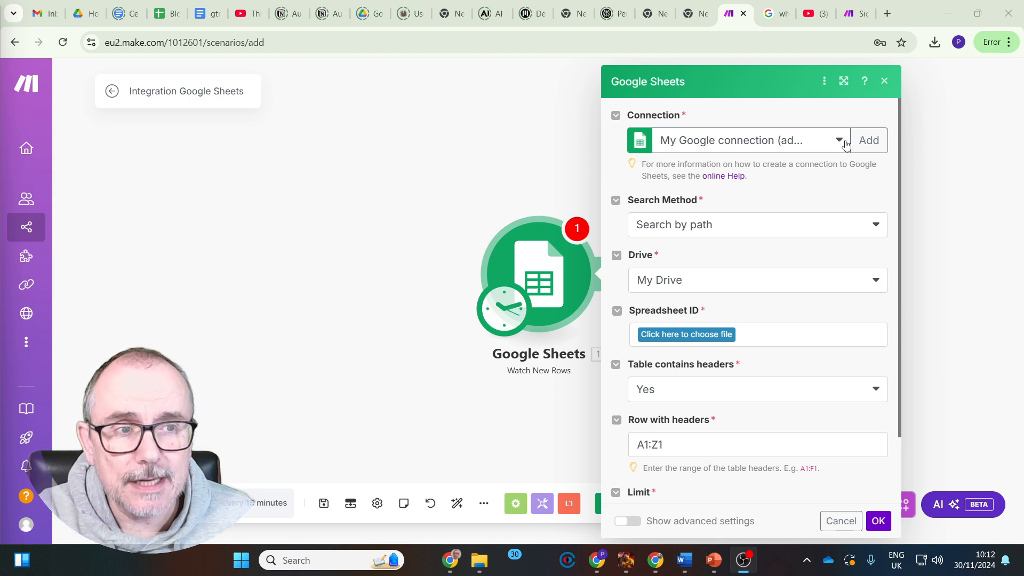
# Keep the existing Google connection and set the search method to Search by path and the drive to My Drive
pyautogui.click(865, 143)
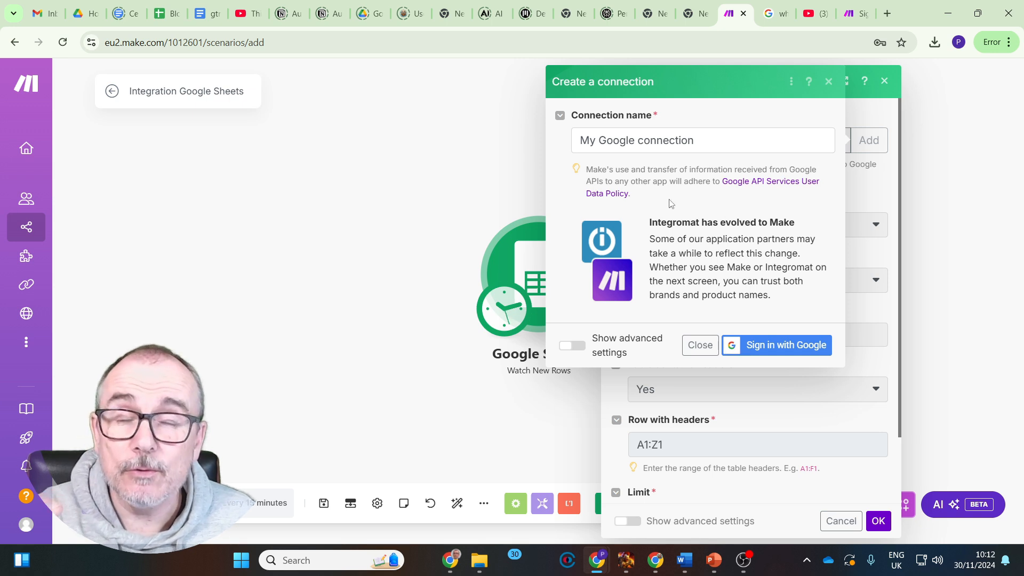
pyautogui.click(829, 81)
pyautogui.click(731, 234)
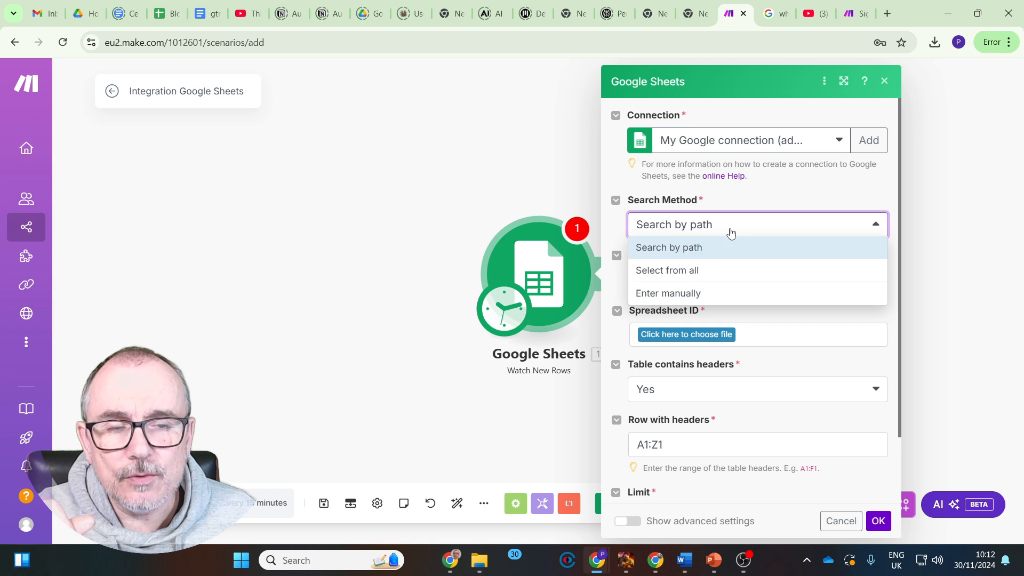
pyautogui.click(697, 250)
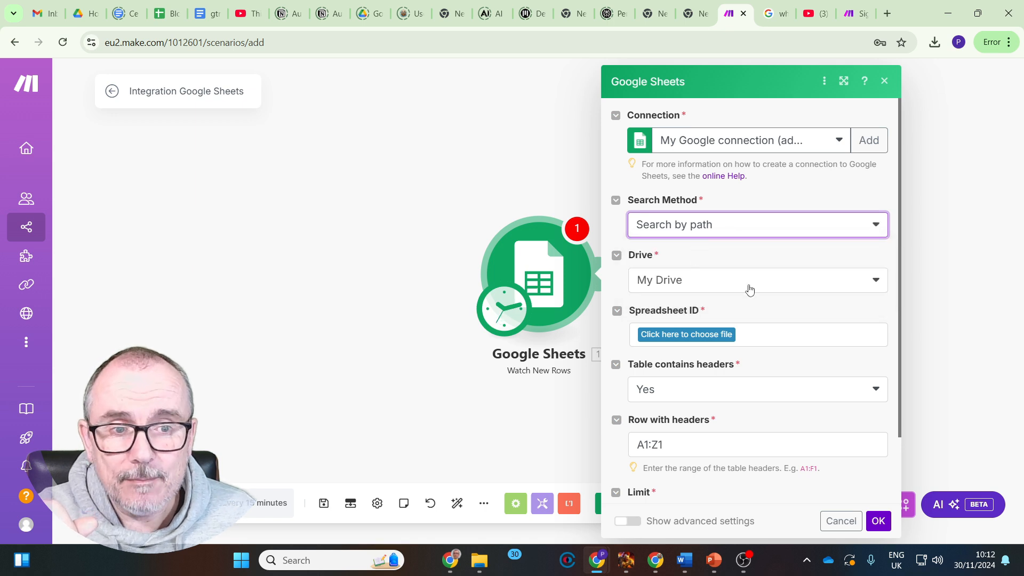
pyautogui.click(874, 282)
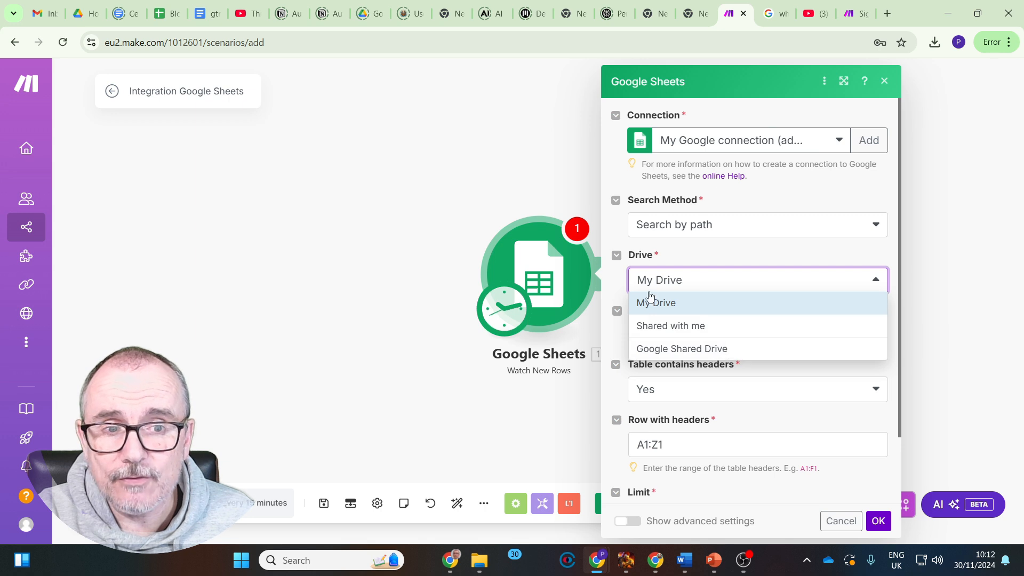
pyautogui.click(617, 279)
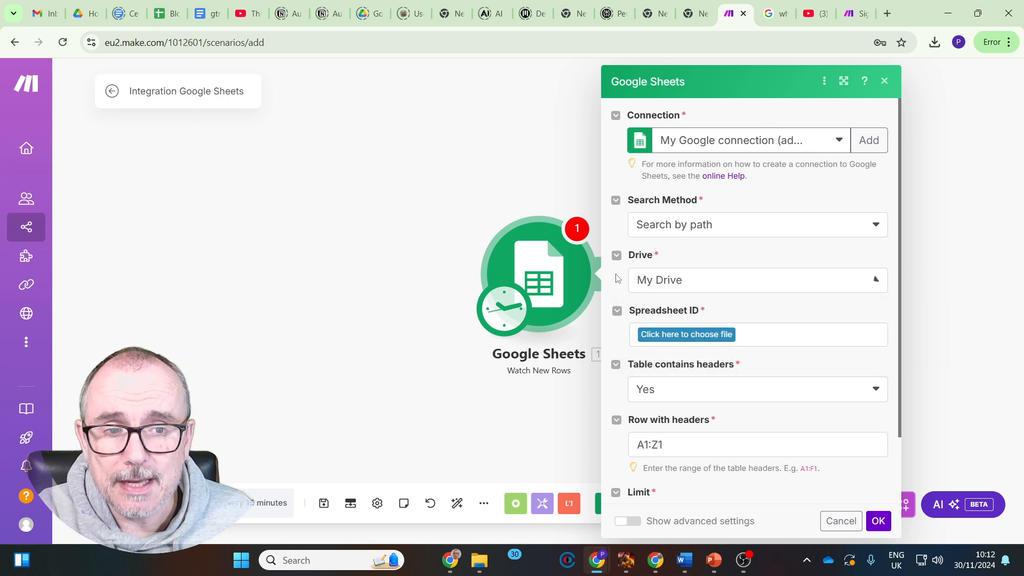
# Choose the Blog info spreadsheet and its Sheet1 as the source for the Google Sheets trigger
pyautogui.click(714, 340)
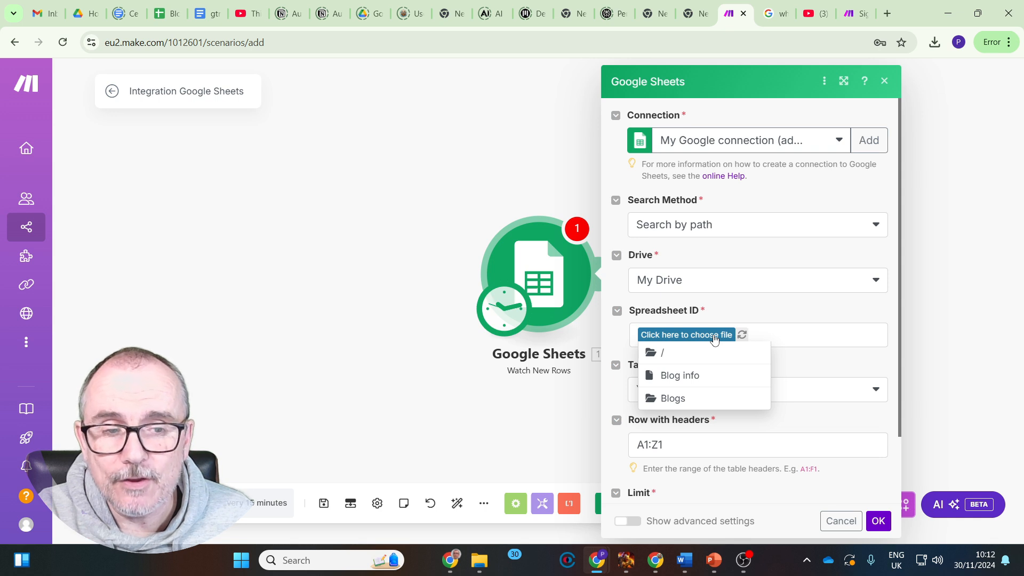
pyautogui.click(680, 382)
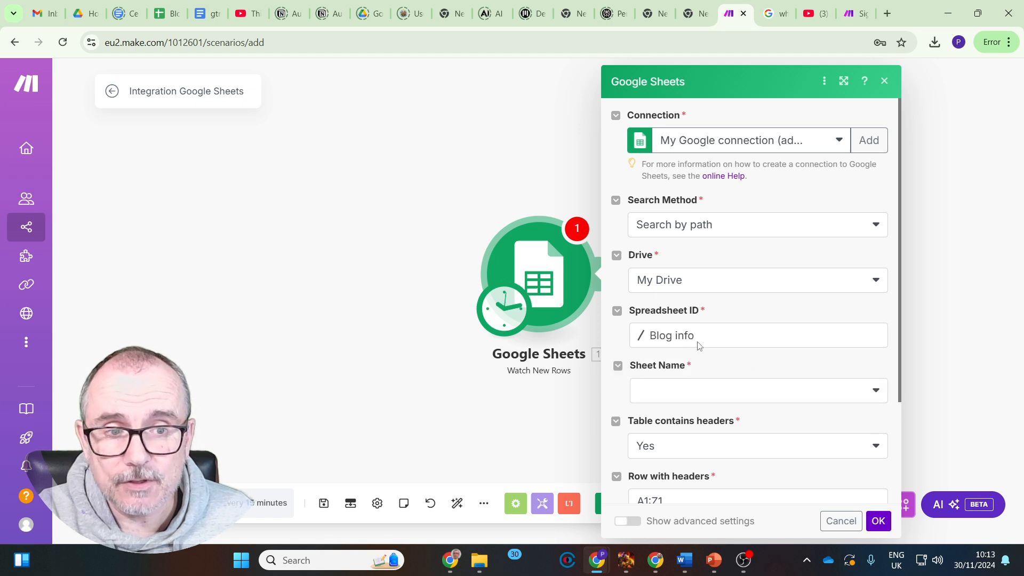
pyautogui.click(721, 395)
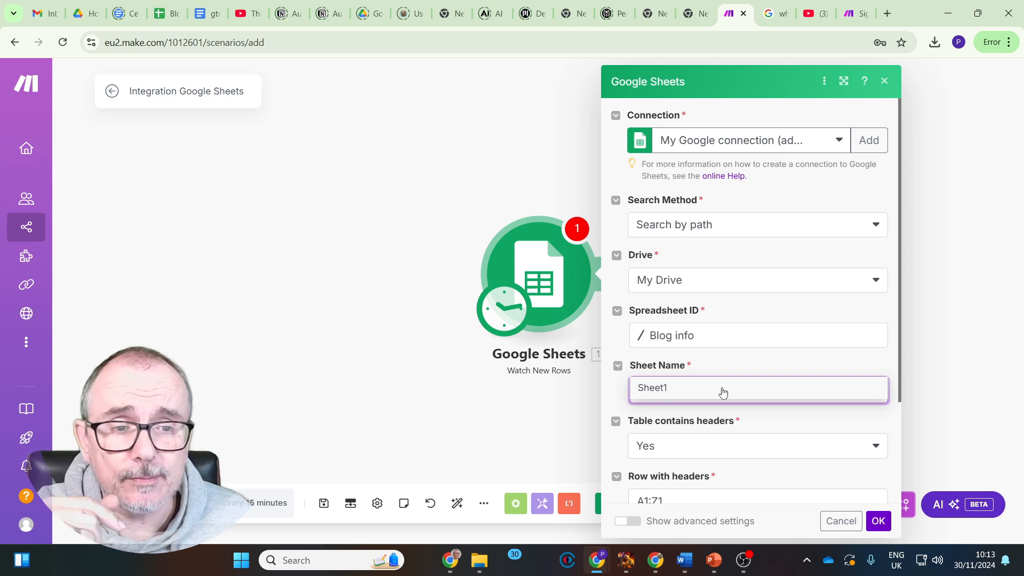
# Set the trigger's limit to 1, save the module settings and choose All as the starting point
pyautogui.scroll(-1, 681, 388)
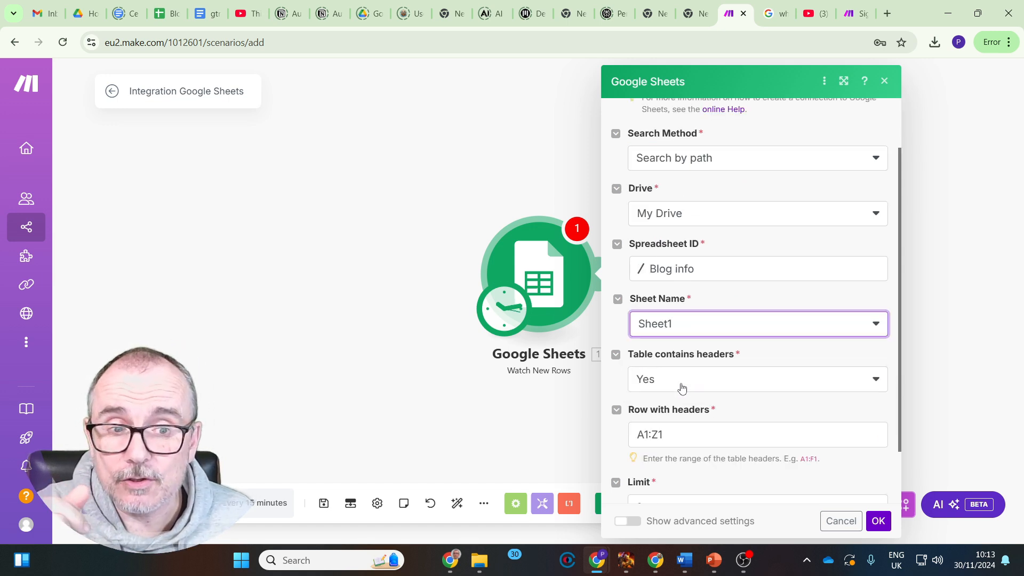
pyautogui.scroll(-1, 680, 389)
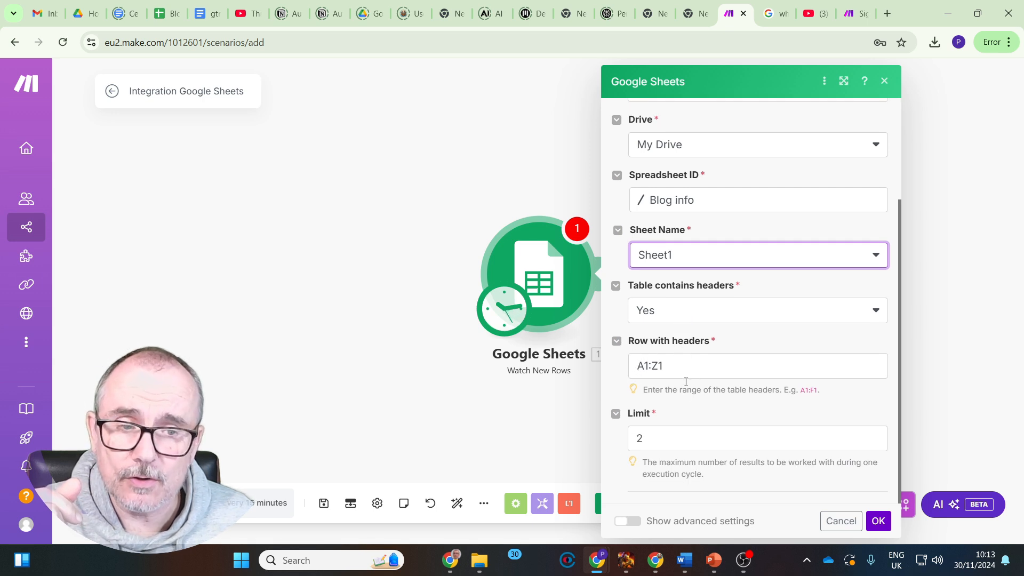
pyautogui.click(875, 442)
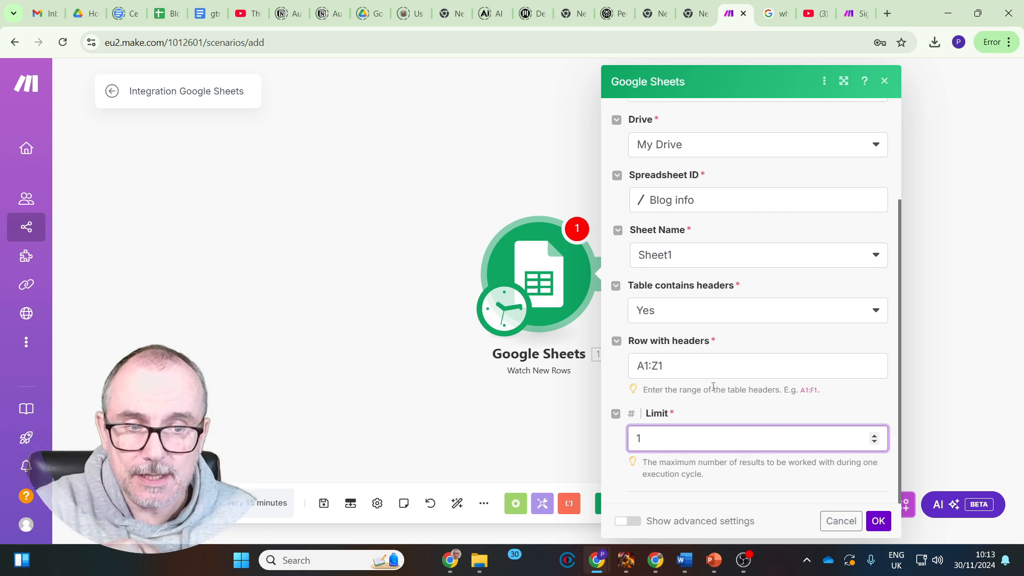
pyautogui.click(879, 521)
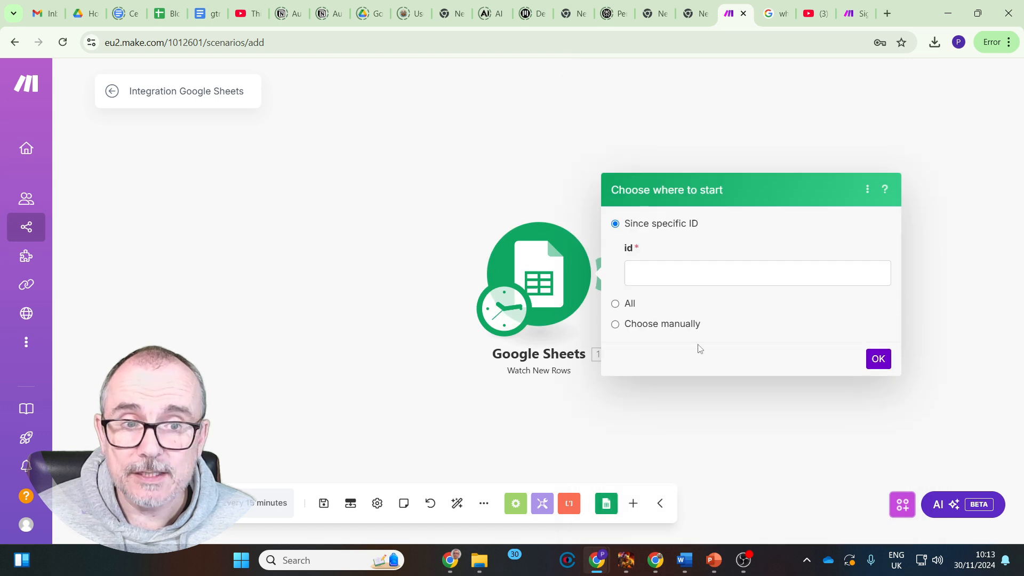
pyautogui.click(620, 306)
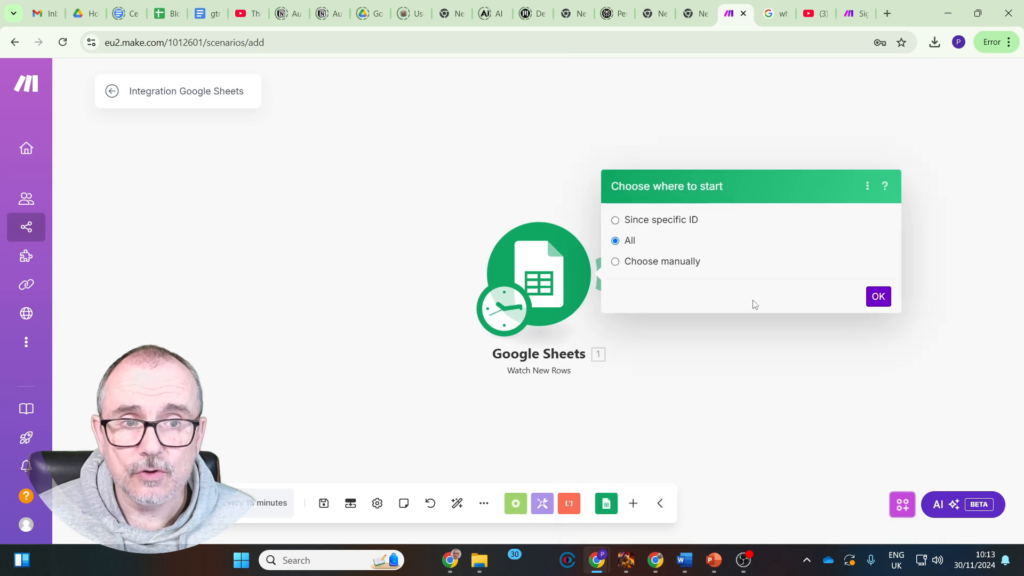
pyautogui.click(878, 297)
# Check the Link column in the Blog info spreadsheet and run the Make scenario once to test the trigger
pyautogui.click(172, 14)
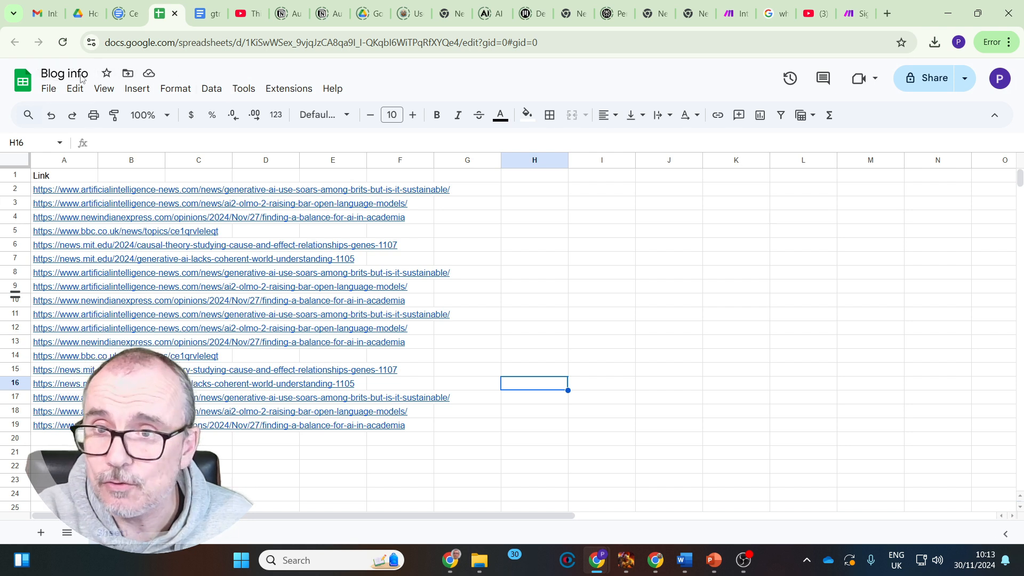
pyautogui.moveTo(67, 192)
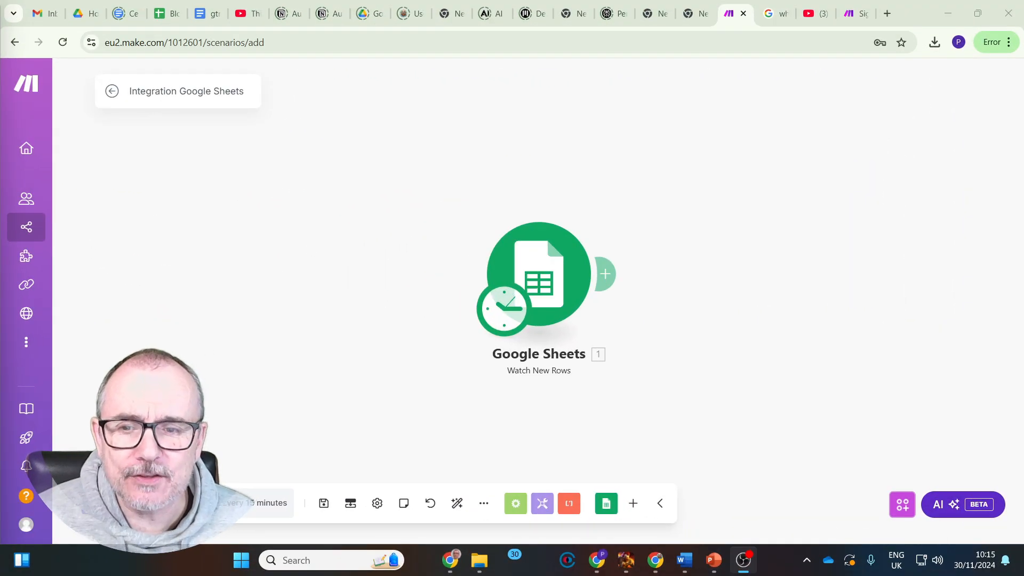
pyautogui.click(141, 503)
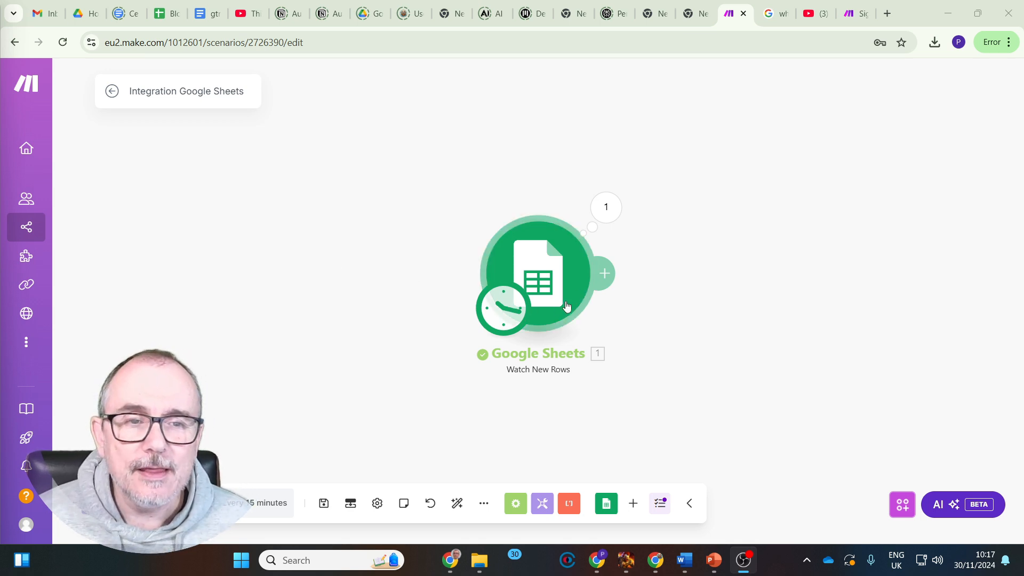
# Add a Perplexity AI Create a Chat Completion module after the Google Sheets trigger
pyautogui.click(612, 282)
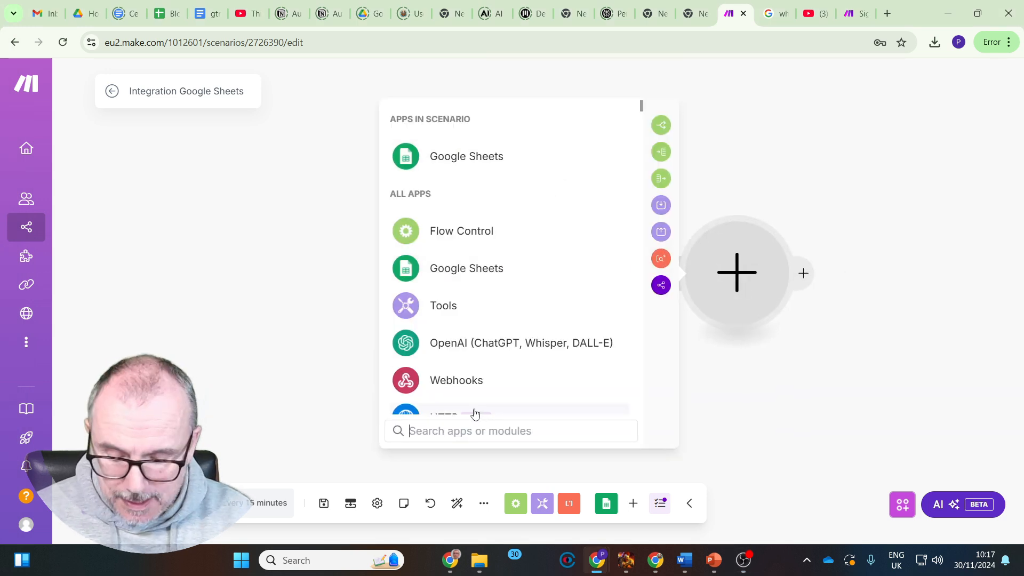
pyautogui.write('per')
pyautogui.click(473, 344)
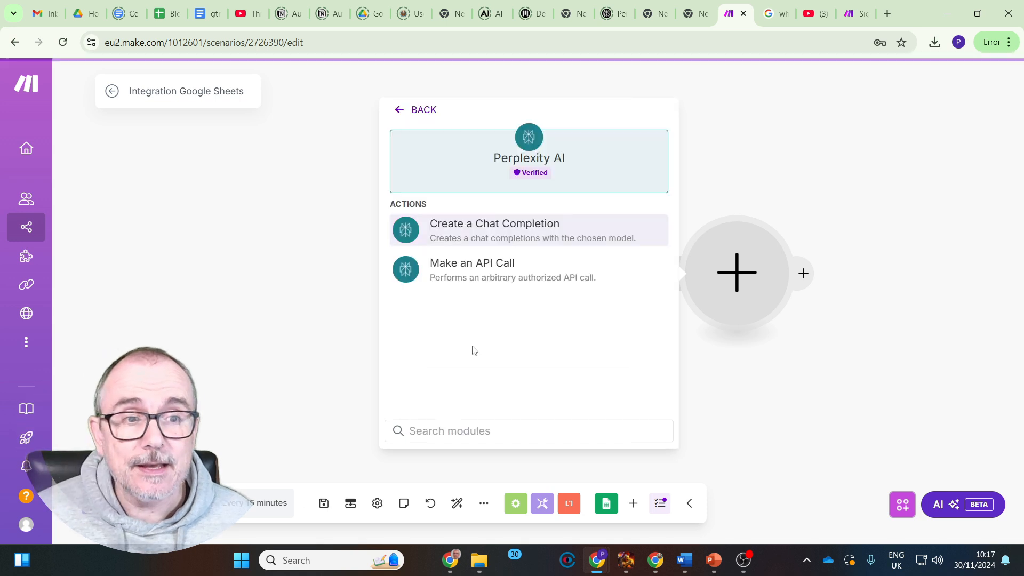
pyautogui.click(524, 234)
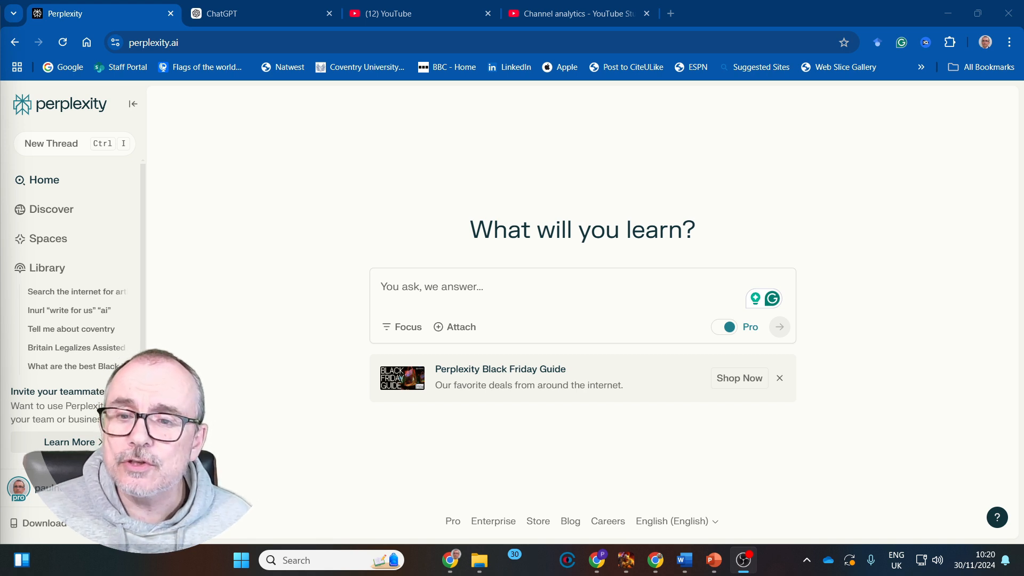
# Open the API section of the Perplexity account settings and review the available credits, current usage and API keys areas
pyautogui.click(49, 488)
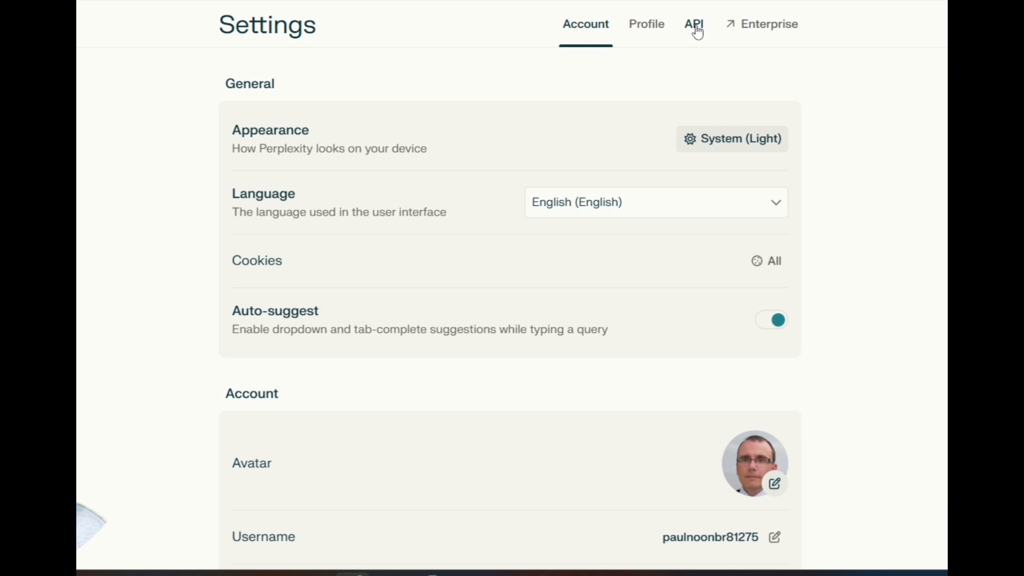
pyautogui.click(695, 28)
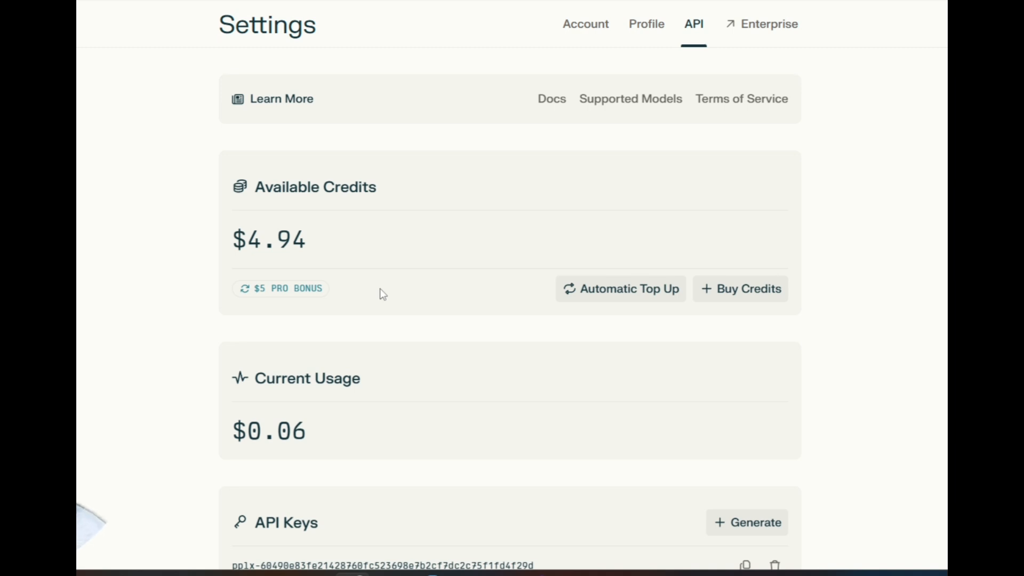
pyautogui.scroll(-3, 383, 295)
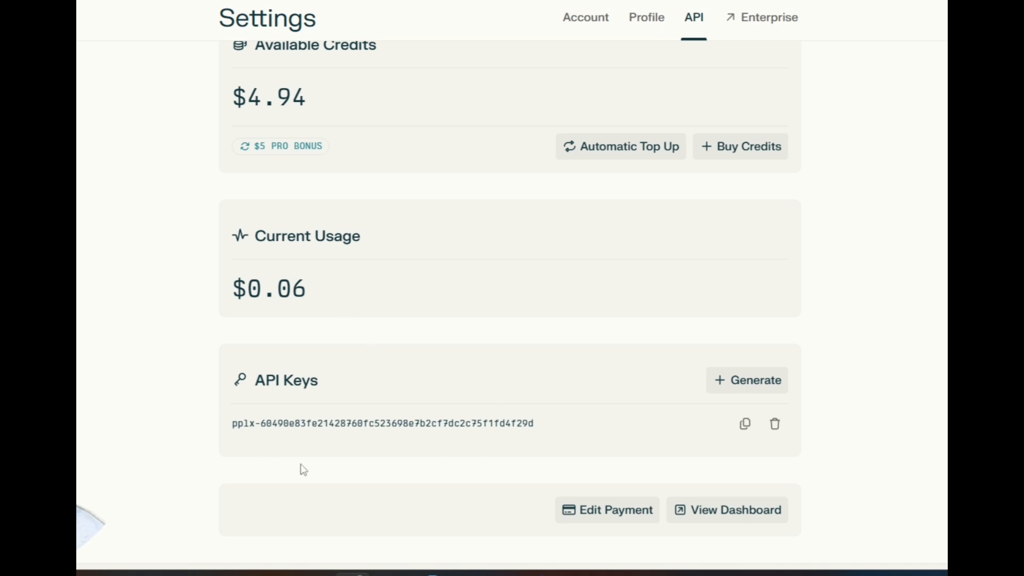
pyautogui.scroll(3, 121, 277)
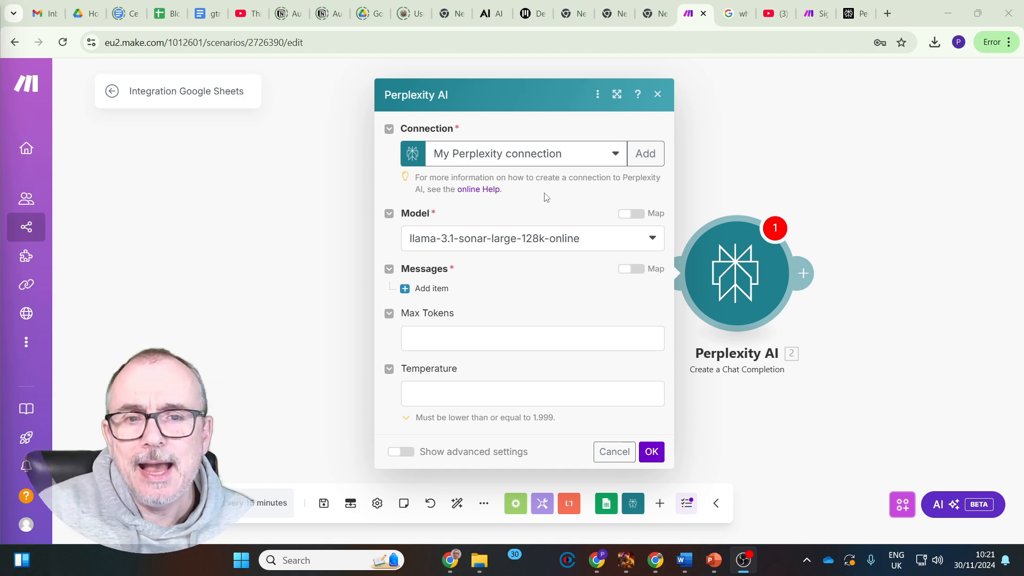
# Keep the llama-3.1-sonar-large-128k-online model and add a message with the content "sumarize the following:" followed by the sheet's Link (A) value
pyautogui.click(653, 240)
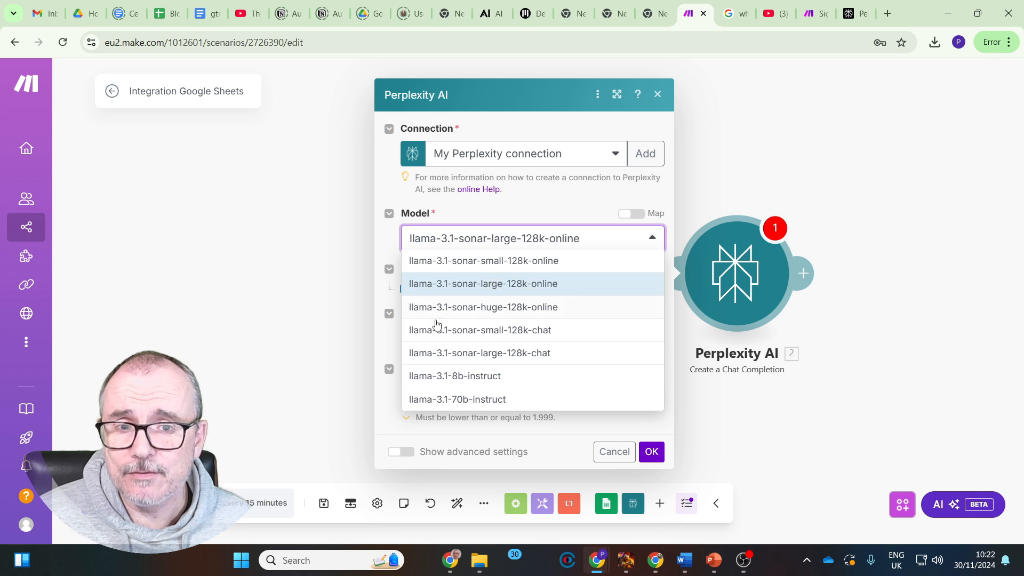
pyautogui.click(508, 203)
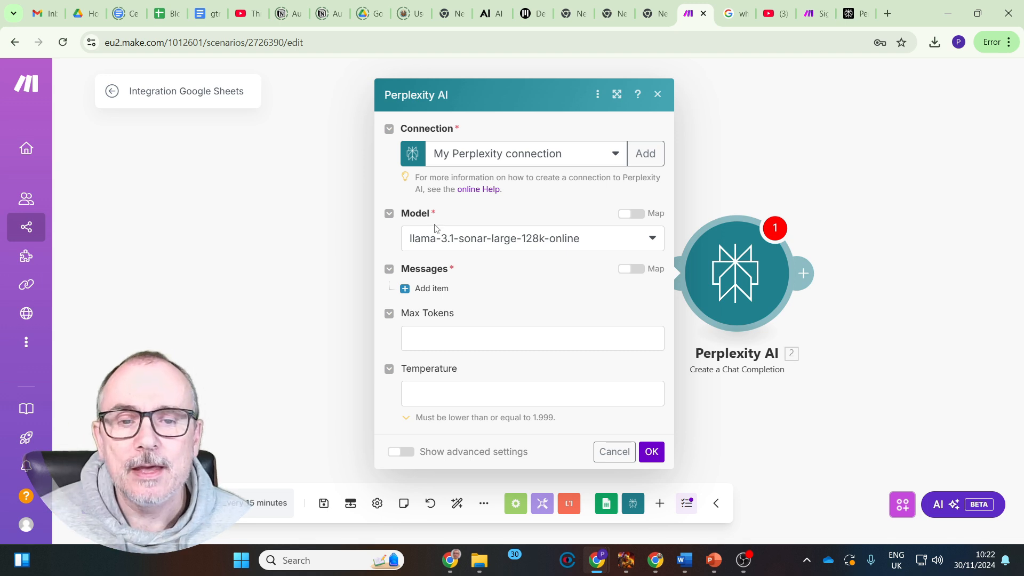
pyautogui.click(406, 290)
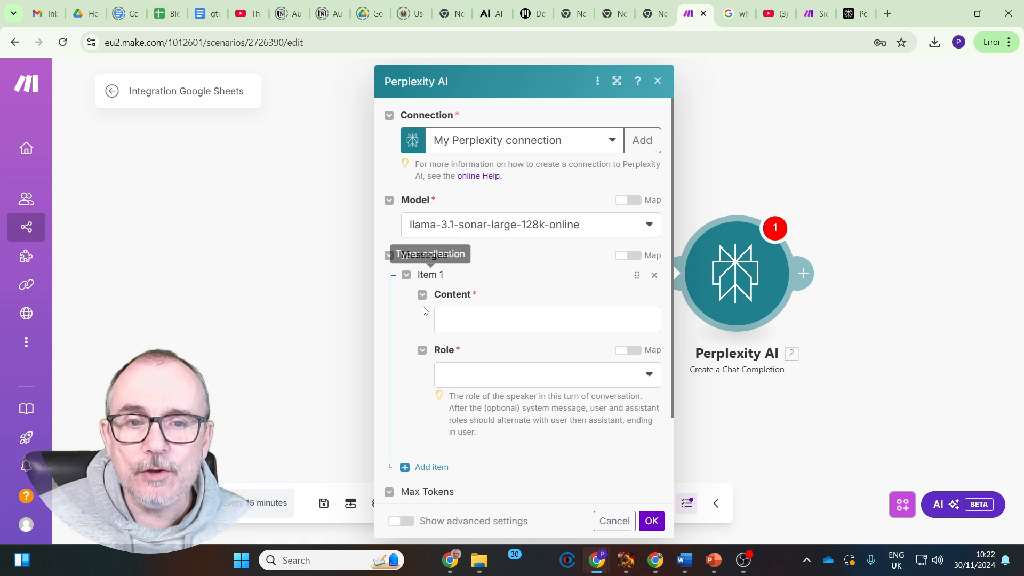
pyautogui.click(453, 321)
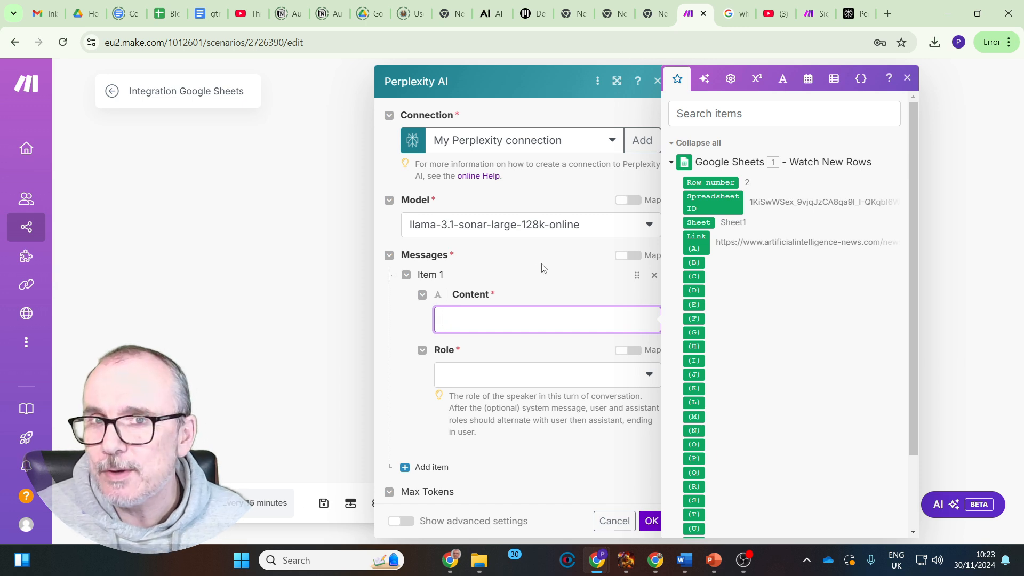
pyautogui.write('sumarize the following:')
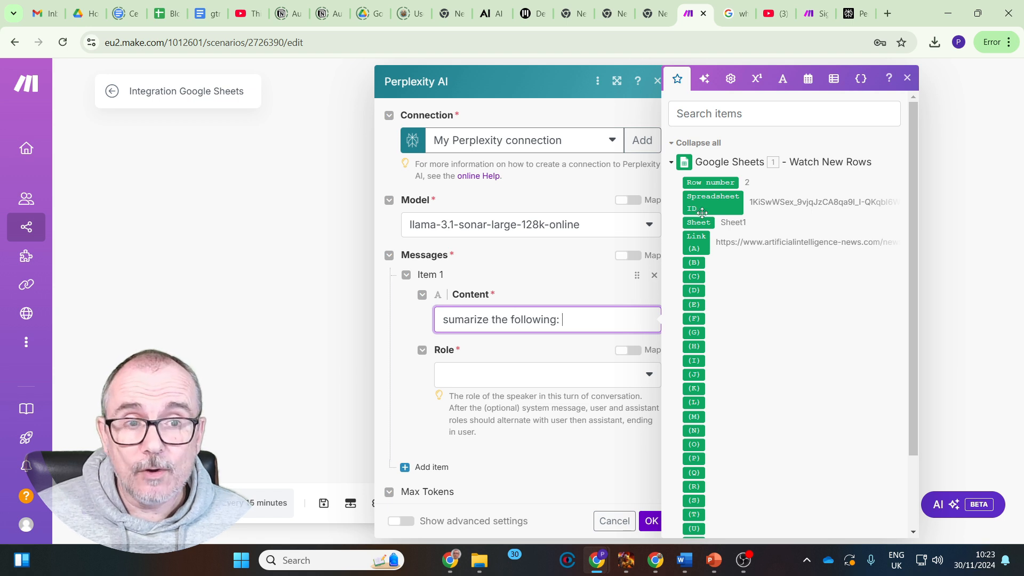
pyautogui.click(700, 243)
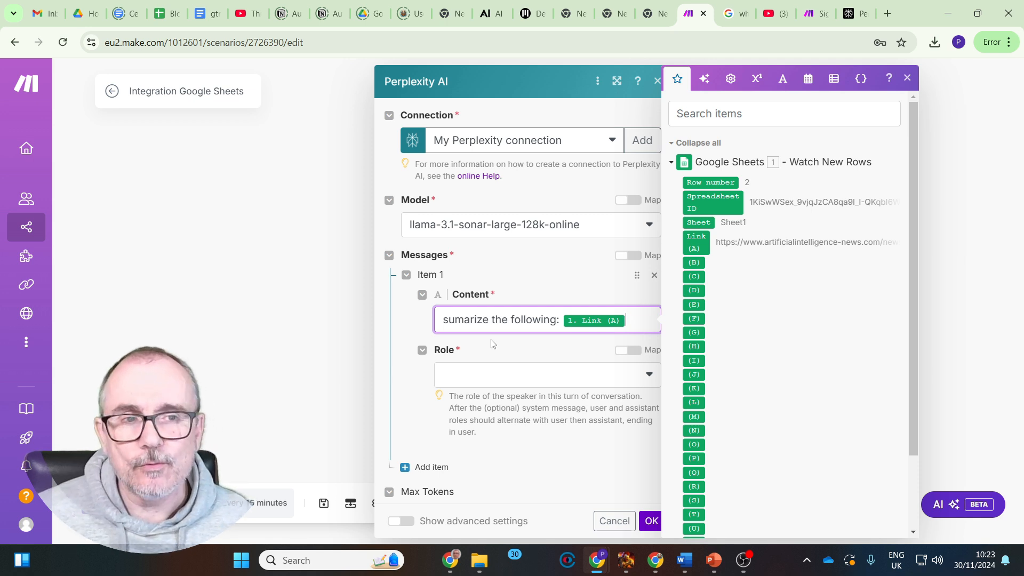
# Set the message's role to User and save the Perplexity AI module settings
pyautogui.scroll(-2, 562, 251)
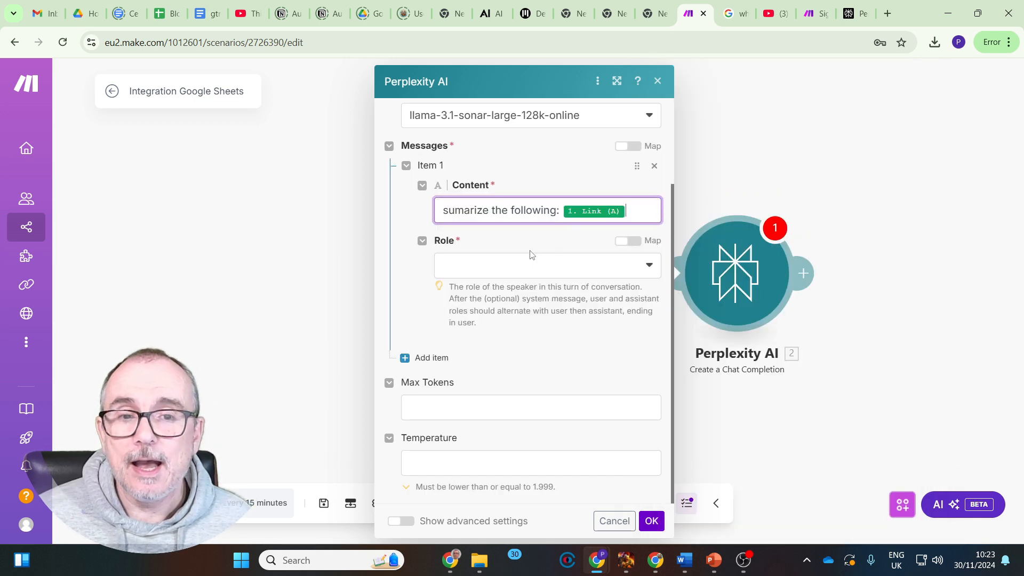
pyautogui.click(633, 262)
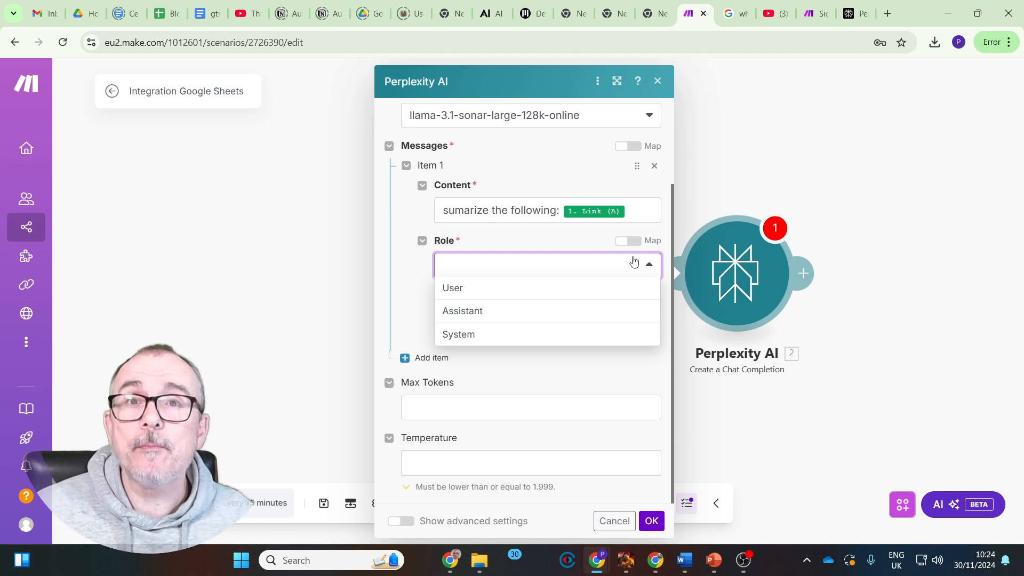
pyautogui.click(525, 287)
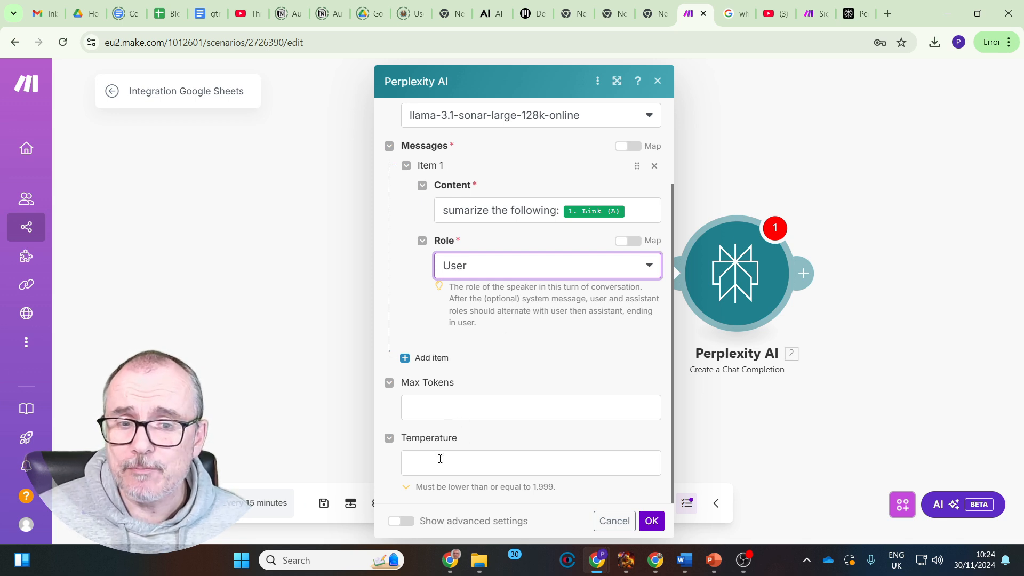
pyautogui.click(651, 523)
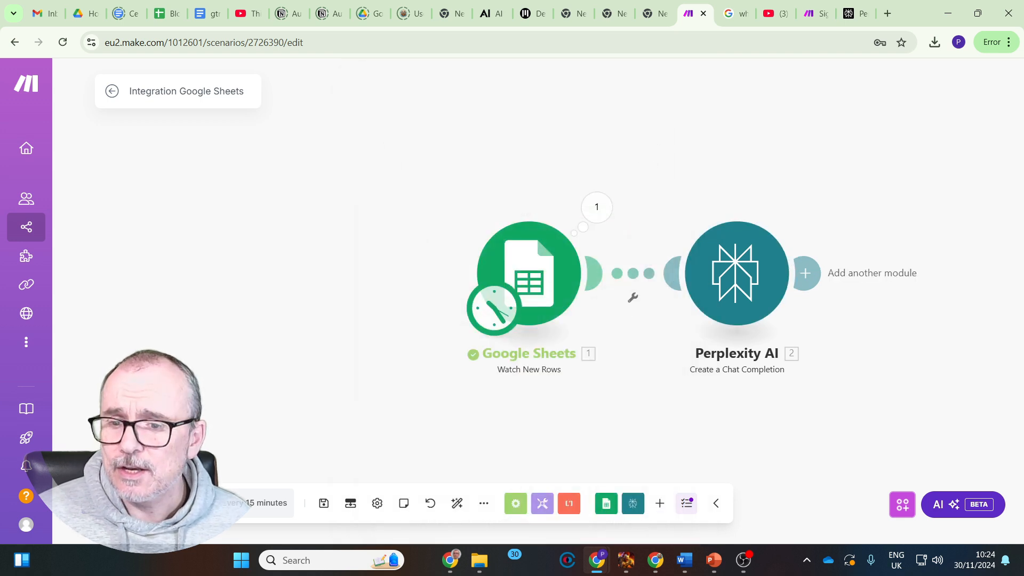
# Run the scenario once and read the message content in the first choice of the Perplexity AI output
pyautogui.click(140, 503)
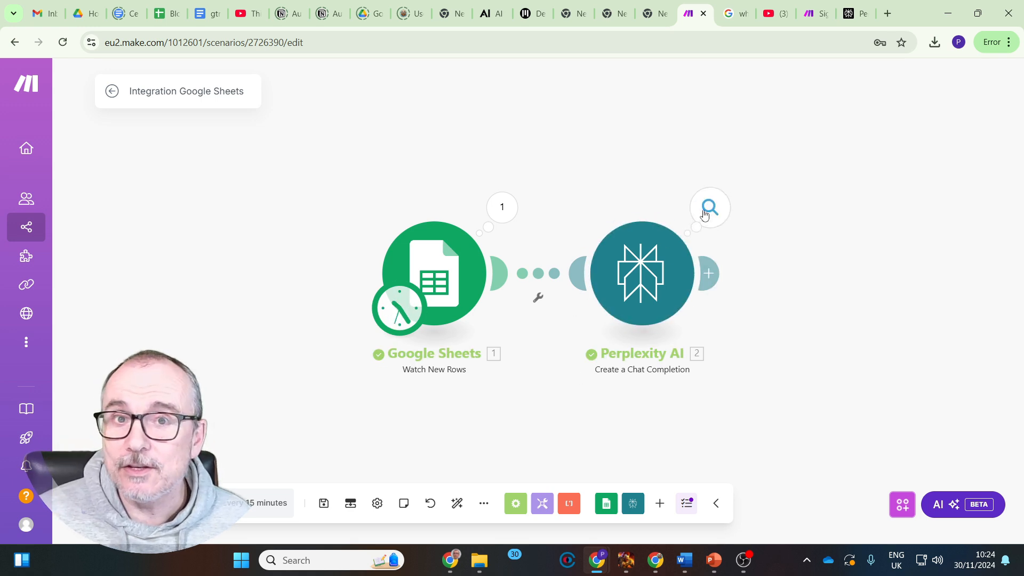
pyautogui.click(704, 214)
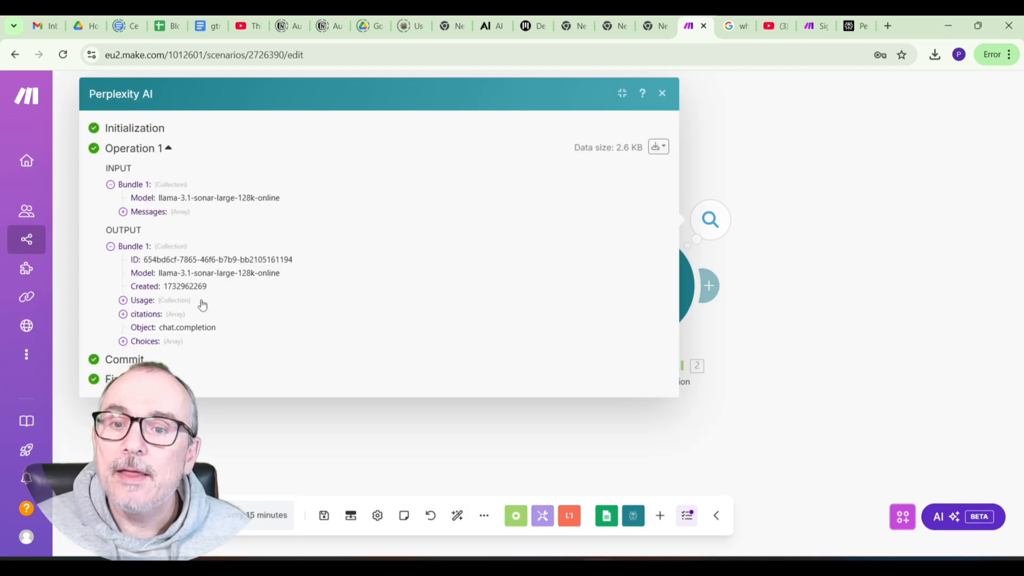
pyautogui.click(123, 341)
pyautogui.click(136, 355)
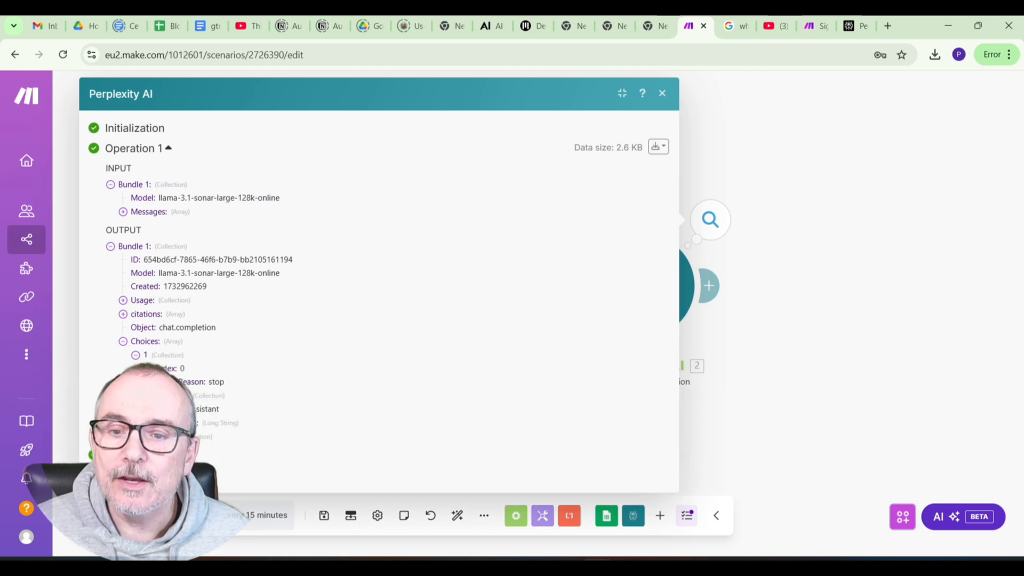
pyautogui.click(161, 423)
pyautogui.scroll(-5, 349, 261)
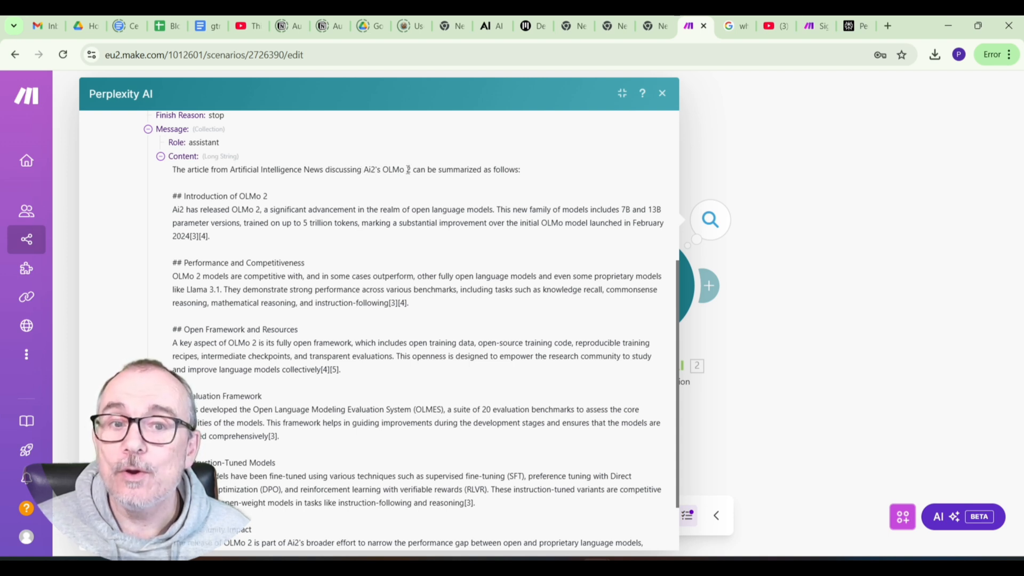
pyautogui.scroll(-1, 277, 235)
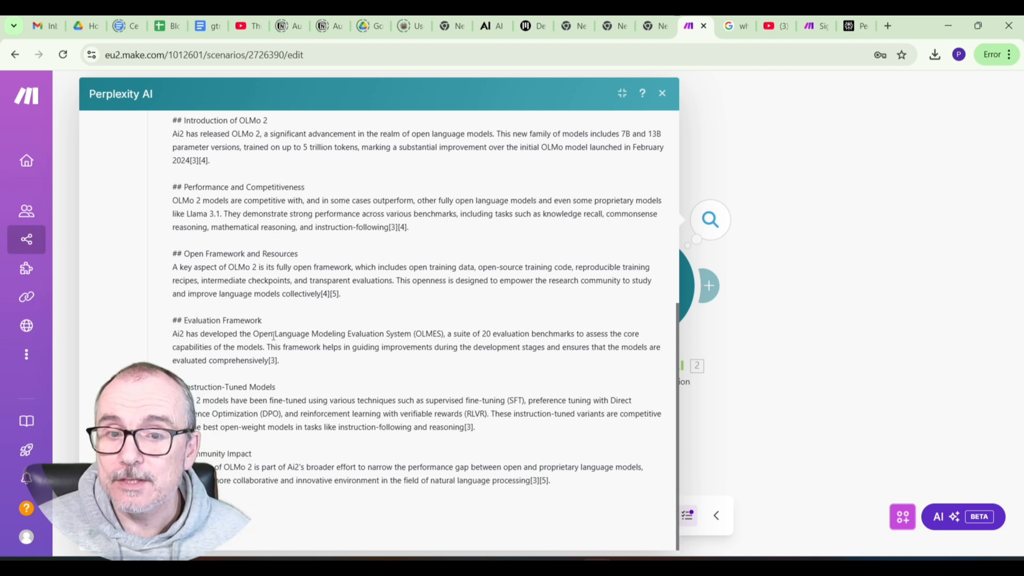
pyautogui.scroll(5, 272, 336)
pyautogui.scroll(-3, 290, 290)
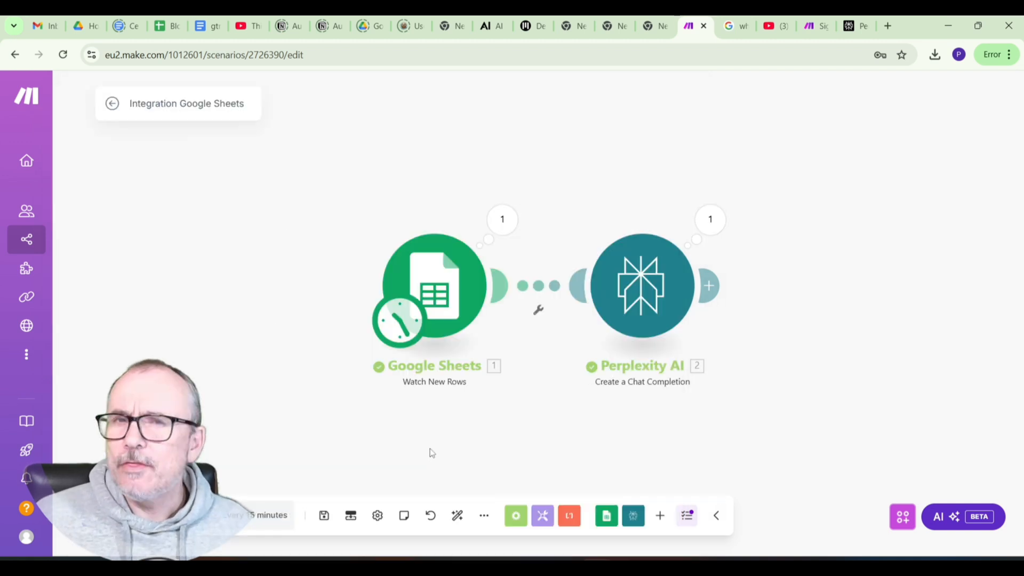
pyautogui.press('Escape')
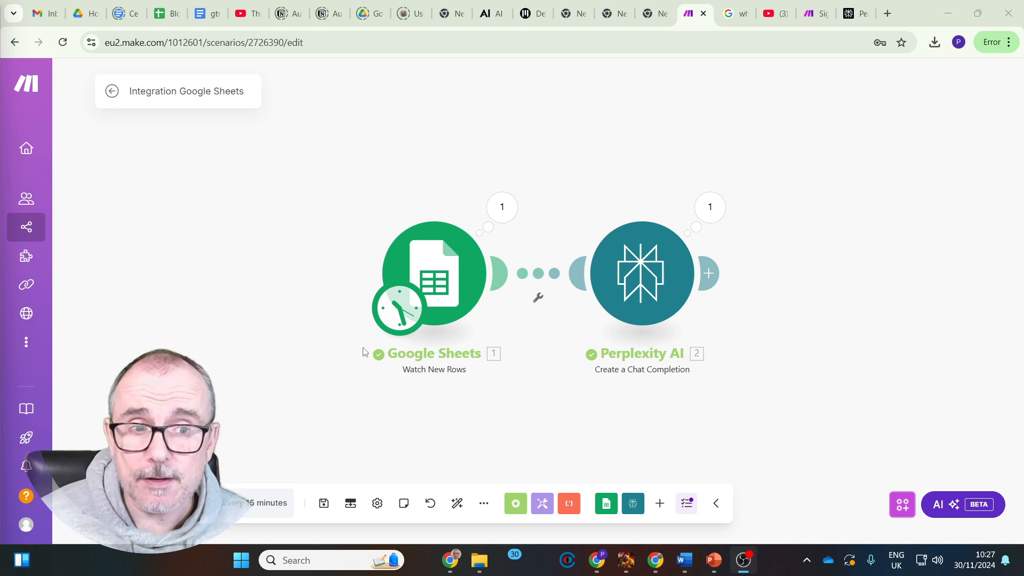
# Add a Flow Control Router module after the Perplexity AI module
pyautogui.click(708, 273)
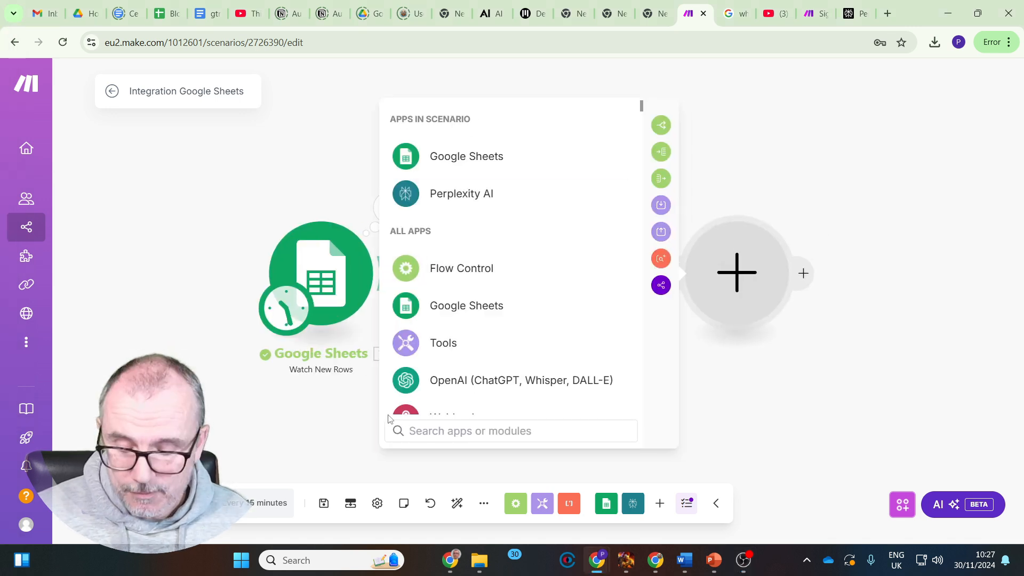
pyautogui.write('router')
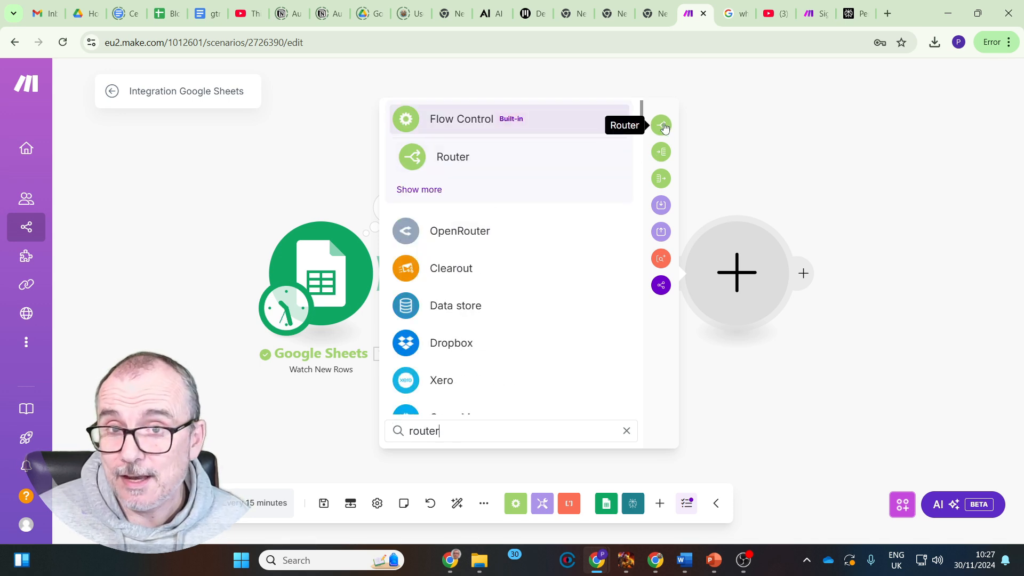
pyautogui.click(516, 504)
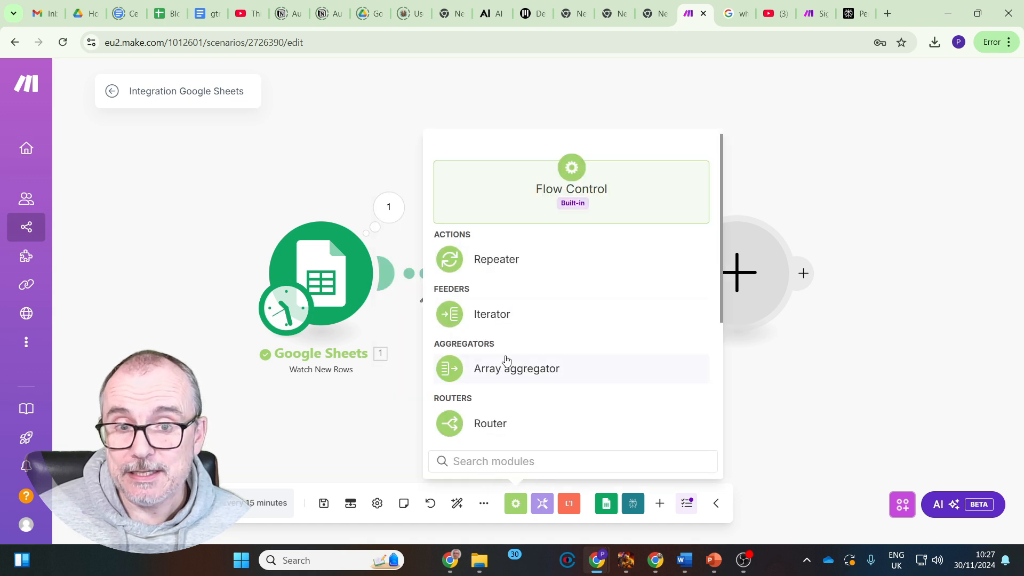
pyautogui.scroll(-3, 507, 361)
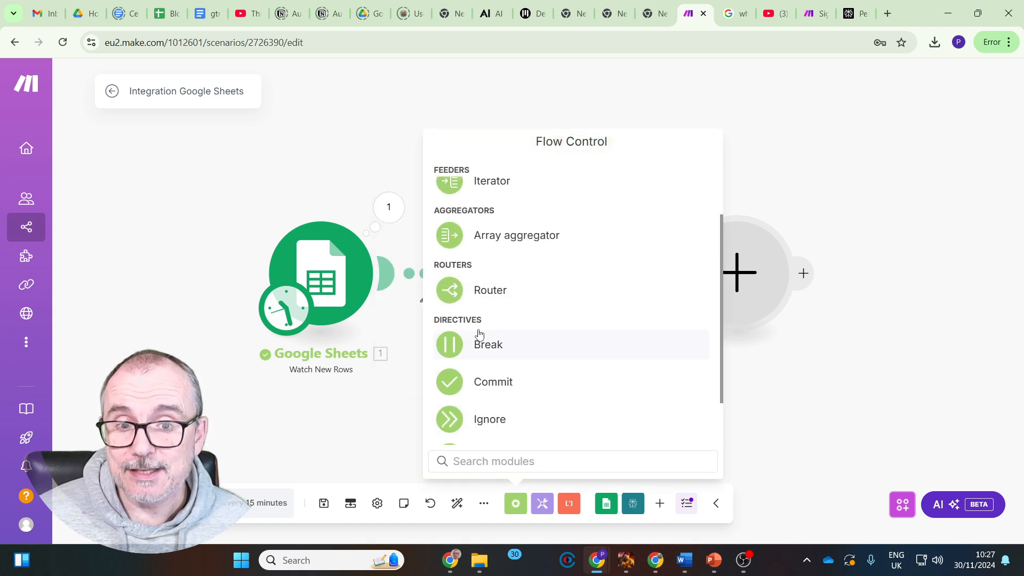
pyautogui.scroll(-2, 480, 416)
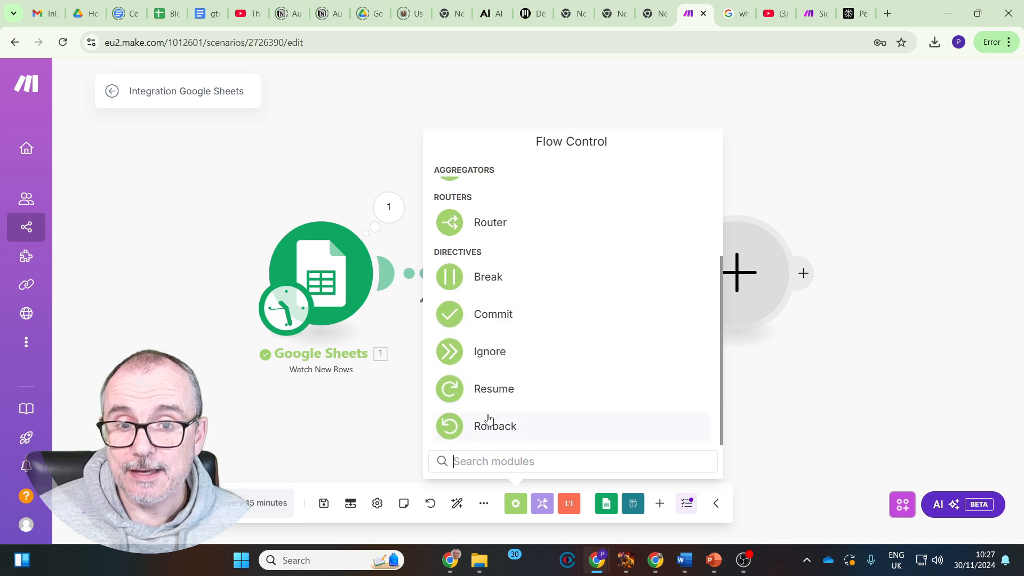
pyautogui.scroll(4, 566, 352)
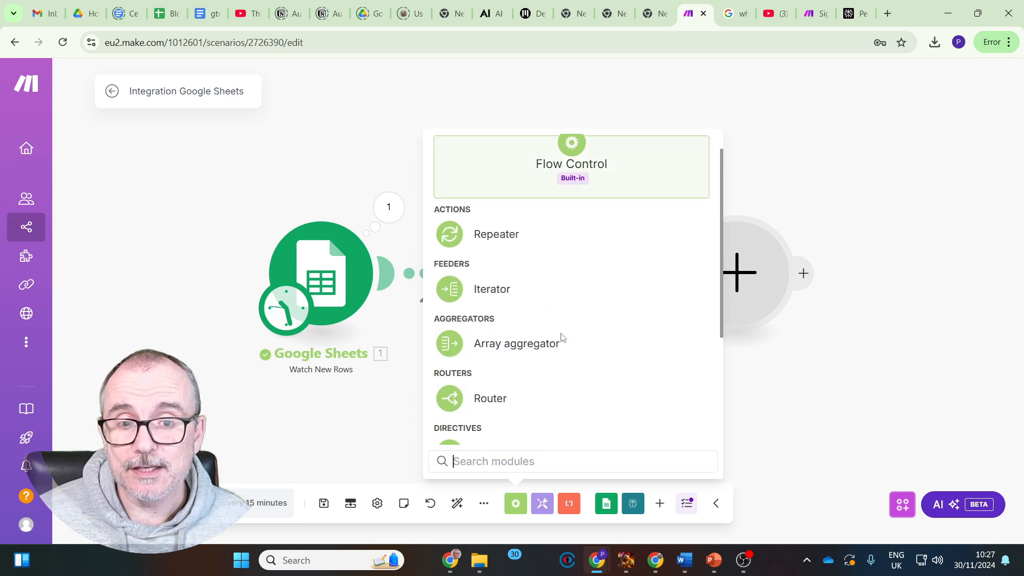
pyautogui.scroll(-1, 561, 337)
pyautogui.click(488, 362)
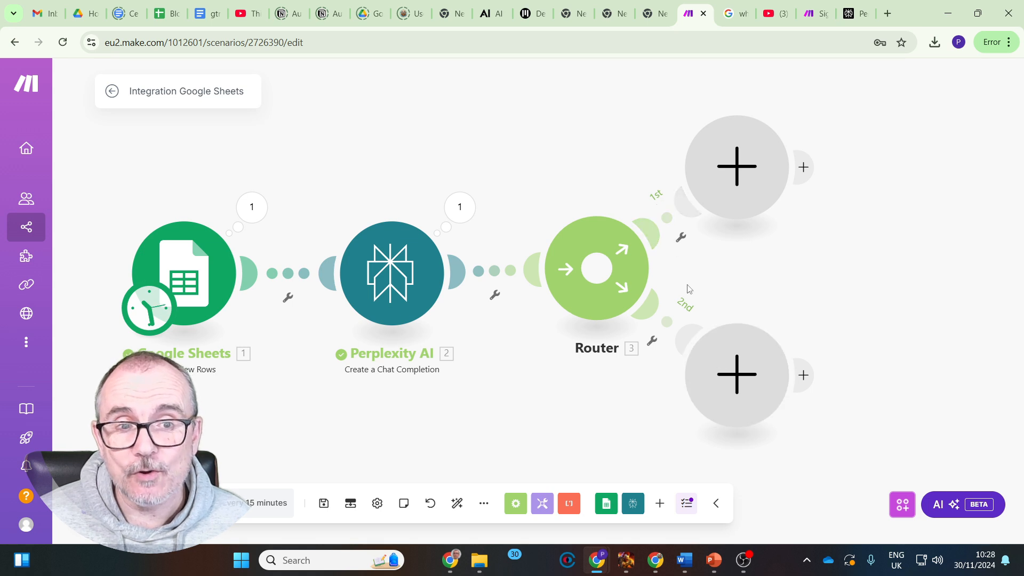
# Add a third route to the router
pyautogui.click(596, 268)
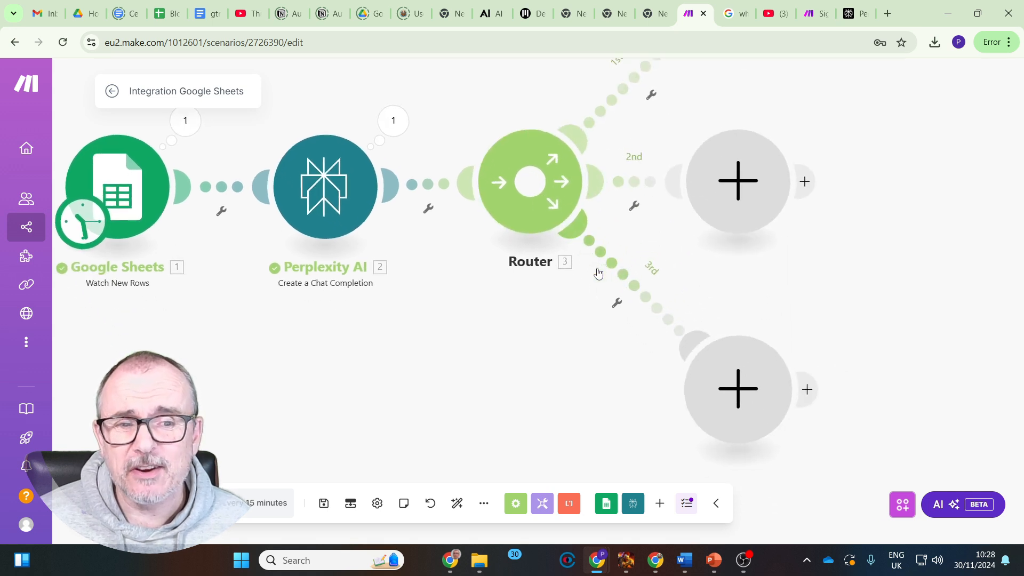
pyautogui.scroll(-3, 578, 352)
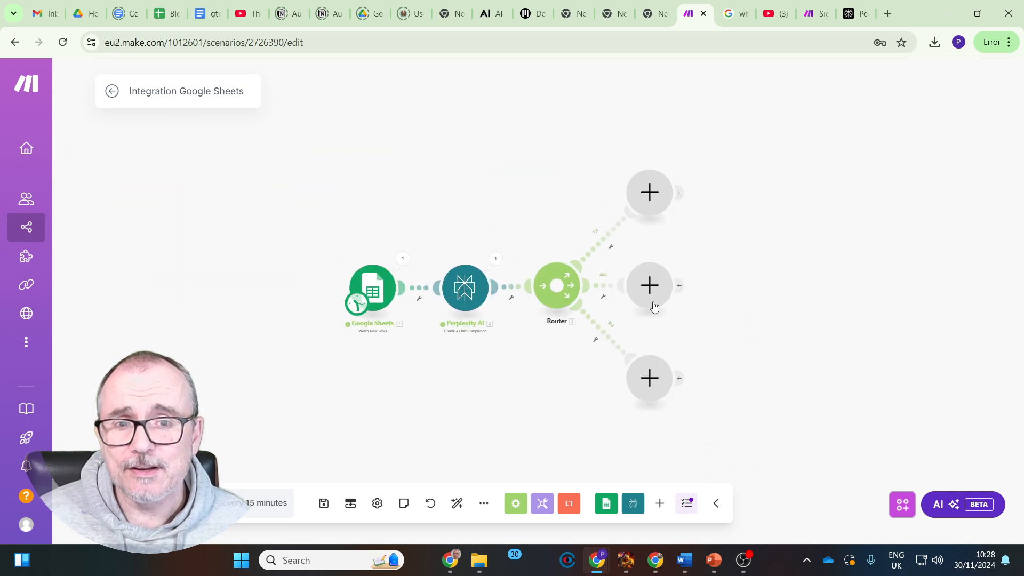
pyautogui.scroll(2, 738, 251)
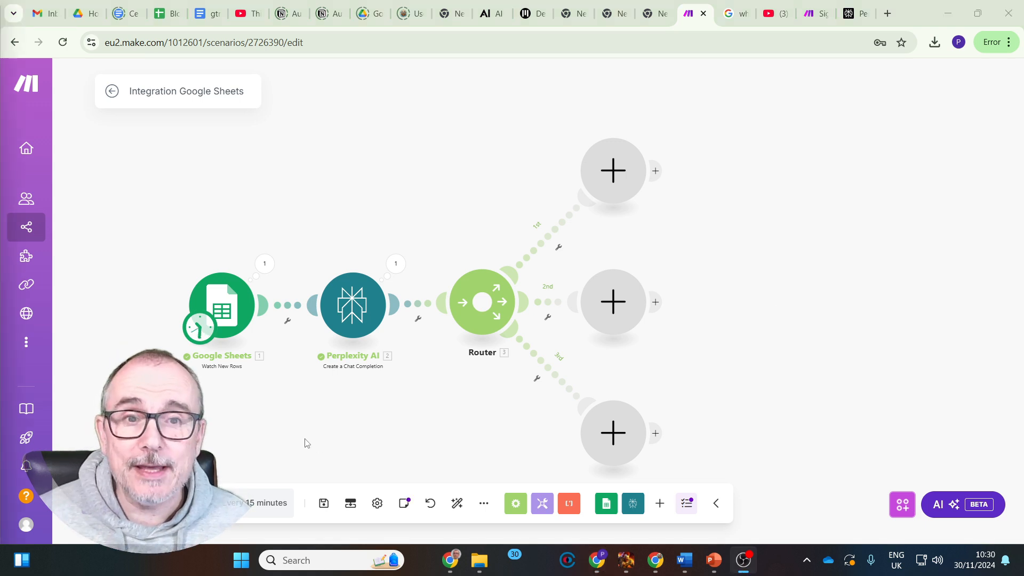
# Open the module selection for the router's first route and search the apps for chatgpt and claude
pyautogui.click(614, 172)
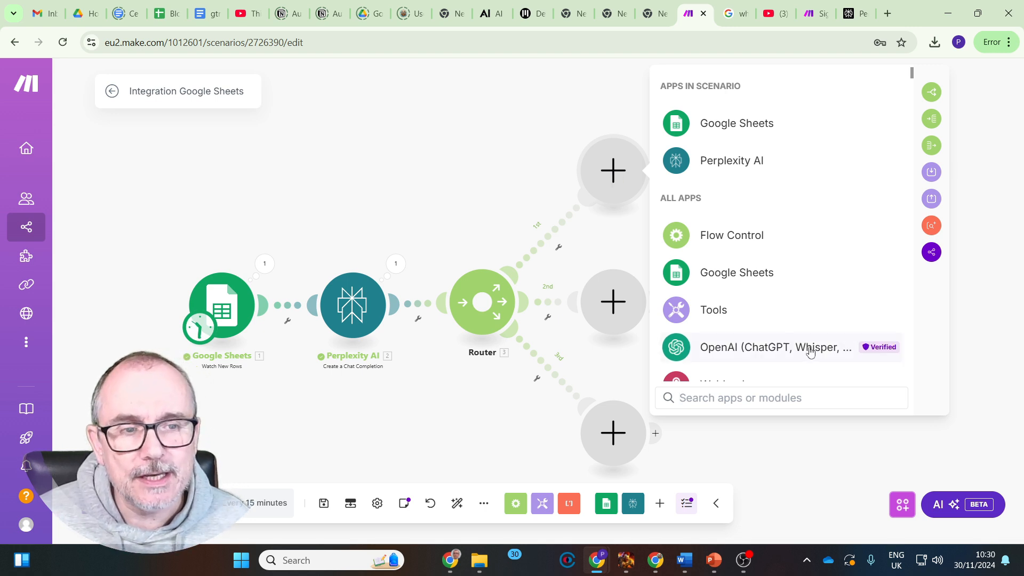
pyautogui.click(761, 399)
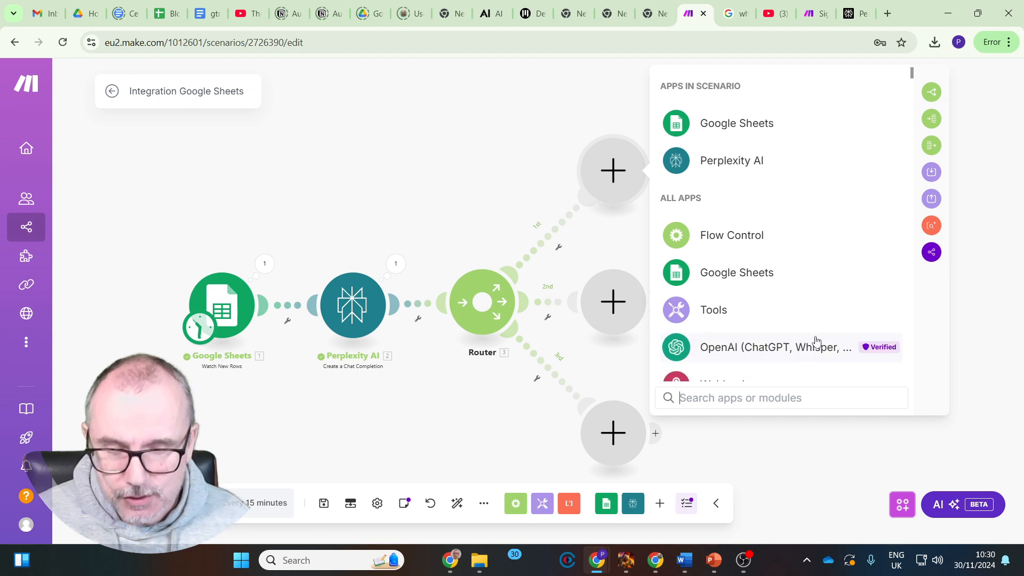
pyautogui.write('chatgpt')
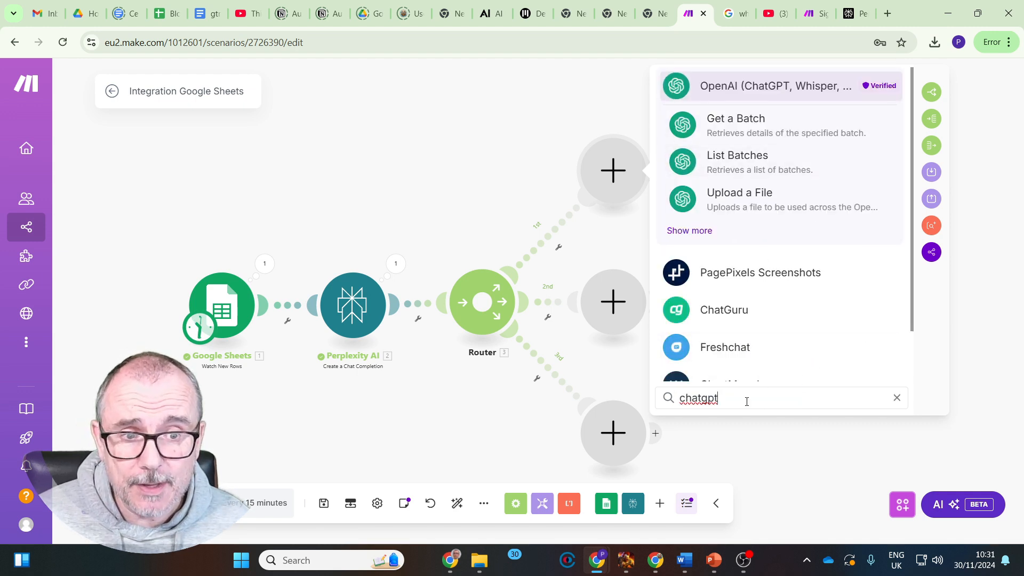
pyautogui.click(720, 404)
pyautogui.press('BackSpace')
pyautogui.press('BackSpace')
pyautogui.press('BackSpace')
pyautogui.press('BackSpace')
pyautogui.press('BackSpace')
pyautogui.press('BackSpace')
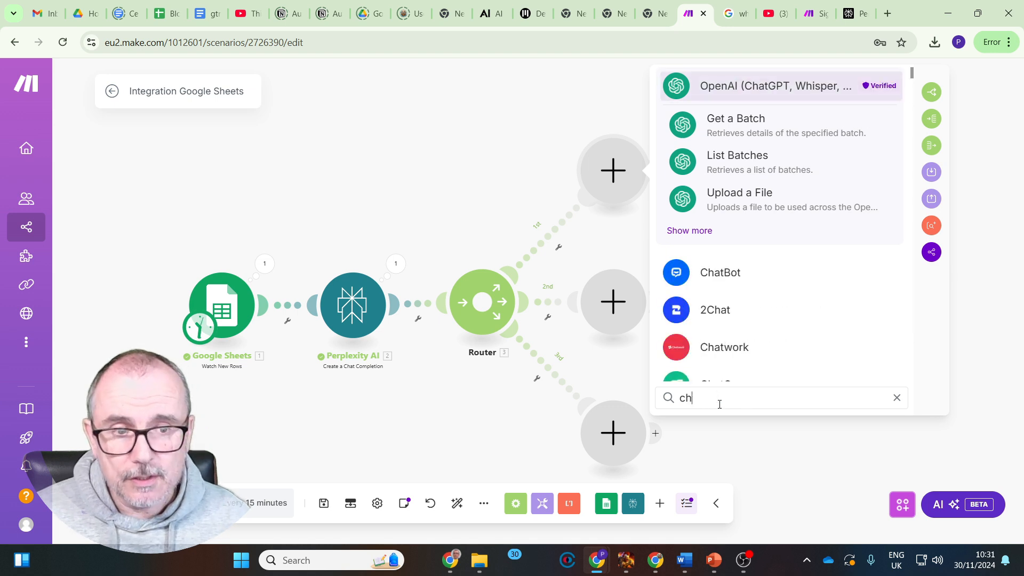
pyautogui.write('laude')
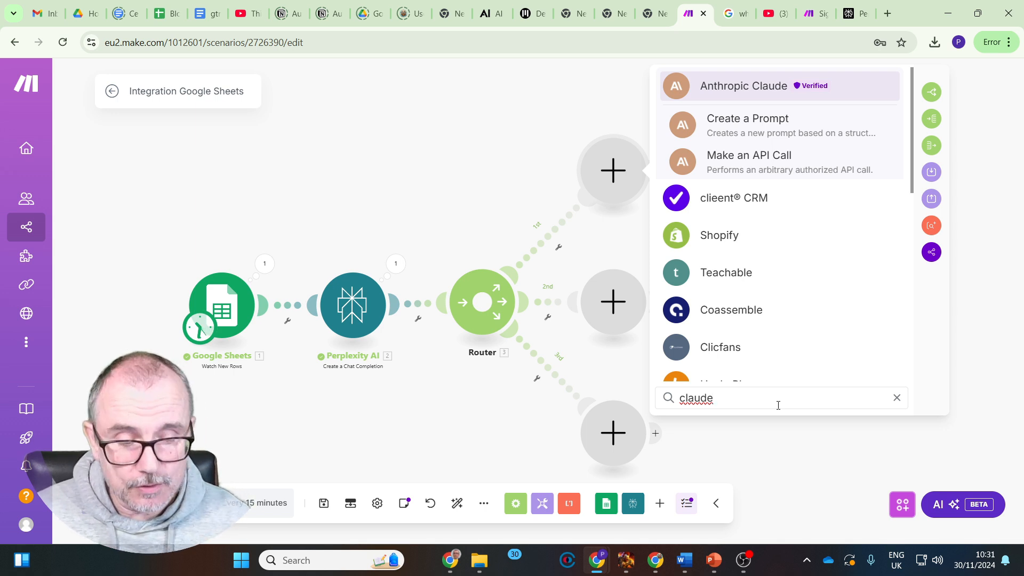
# Search the apps for llama and gem, and clear the search
pyautogui.press('BackSpace')
pyautogui.press('BackSpace')
pyautogui.press('BackSpace')
pyautogui.press('BackSpace')
pyautogui.press('BackSpace')
pyautogui.press('BackSpace')
pyautogui.write('l')
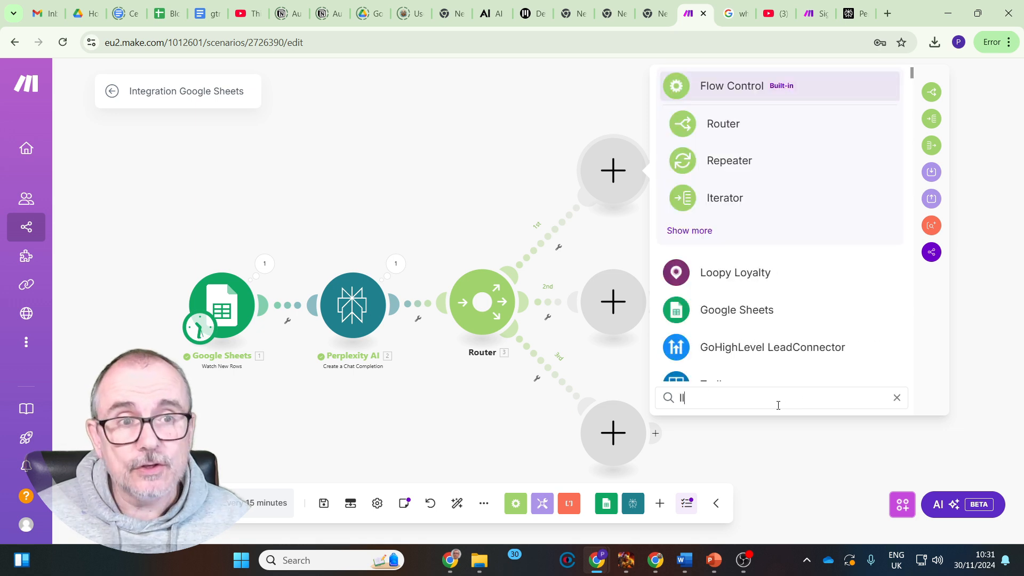
pyautogui.write('lama')
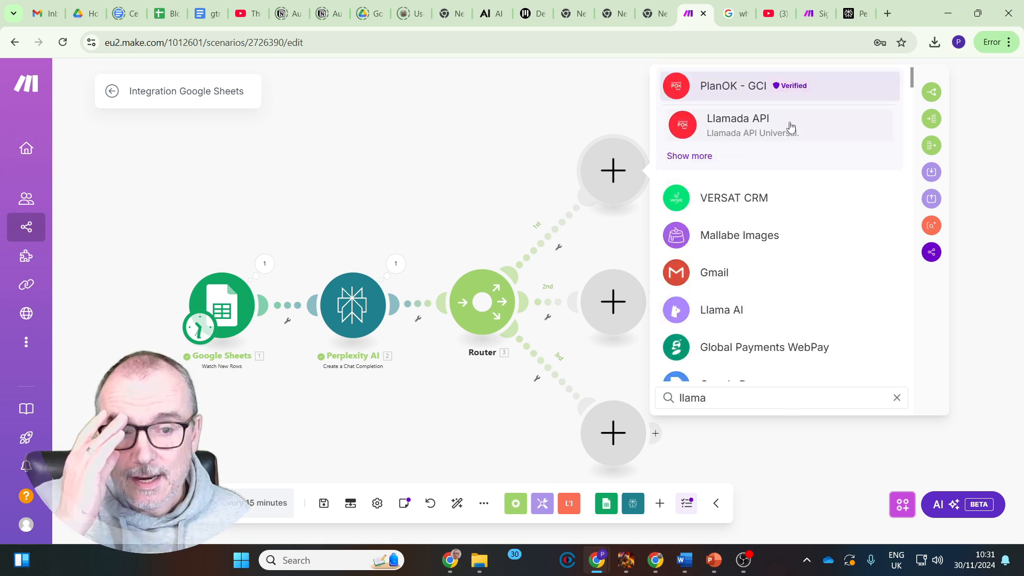
pyautogui.press('BackSpace')
pyautogui.press('BackSpace')
pyautogui.press('BackSpace')
pyautogui.press('BackSpace')
pyautogui.press('BackSpace')
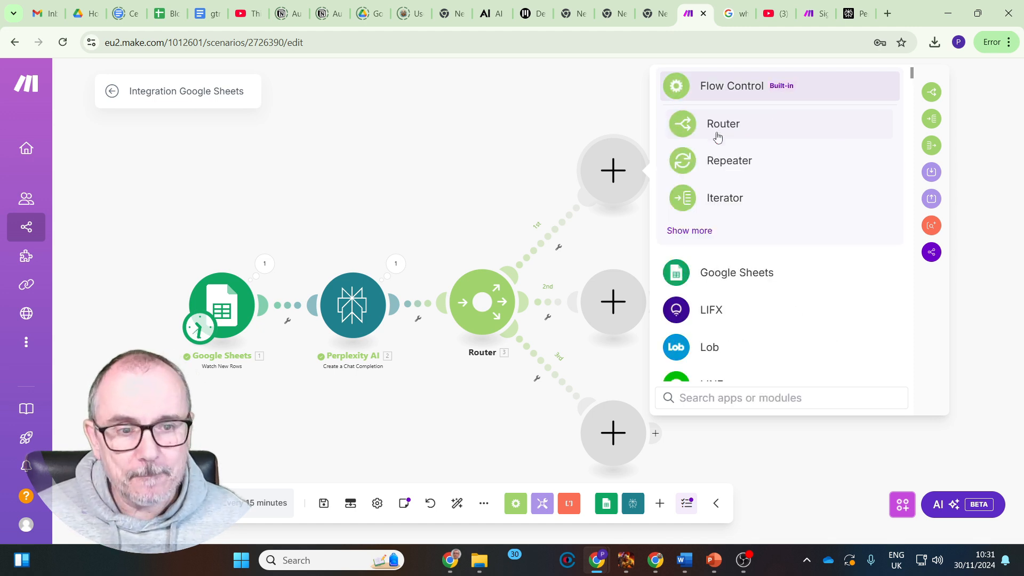
pyautogui.write('gem')
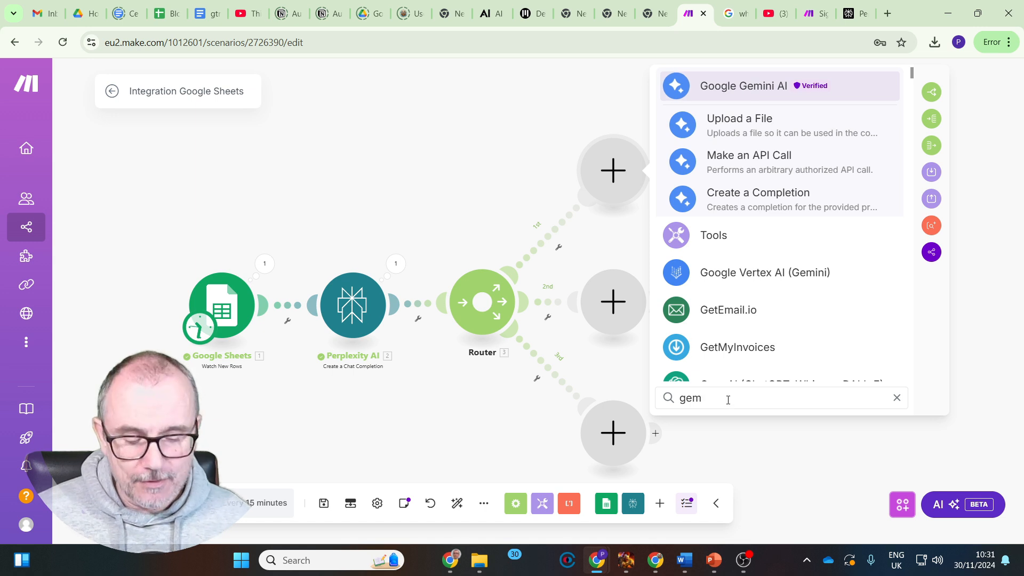
pyautogui.press('BackSpace')
pyautogui.press('BackSpace')
pyautogui.press('BackSpace')
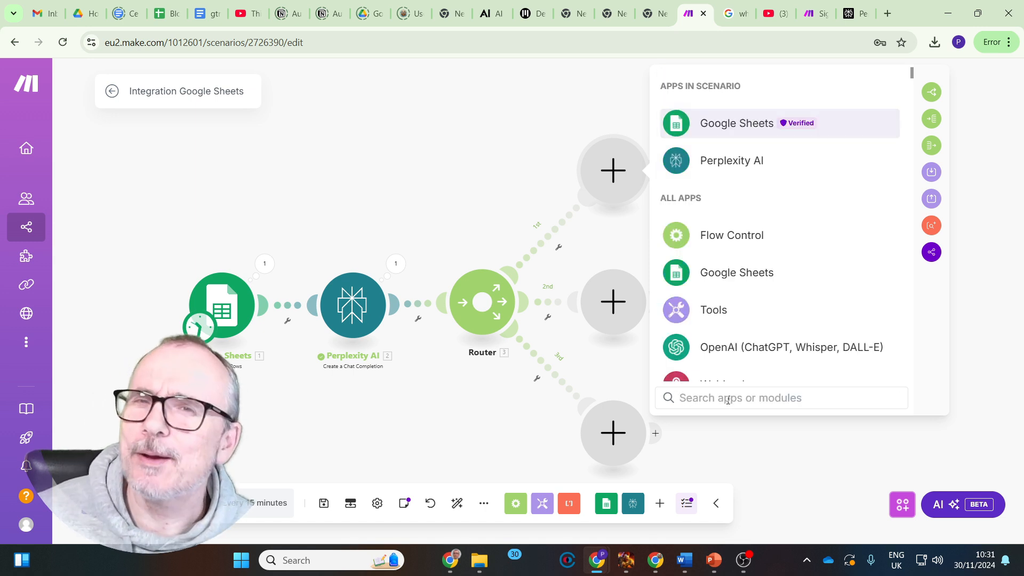
# Add an OpenAI (ChatGPT, Whisper, DALL-E) Create a Completion (Prompt) module to the router's first route
pyautogui.click(745, 348)
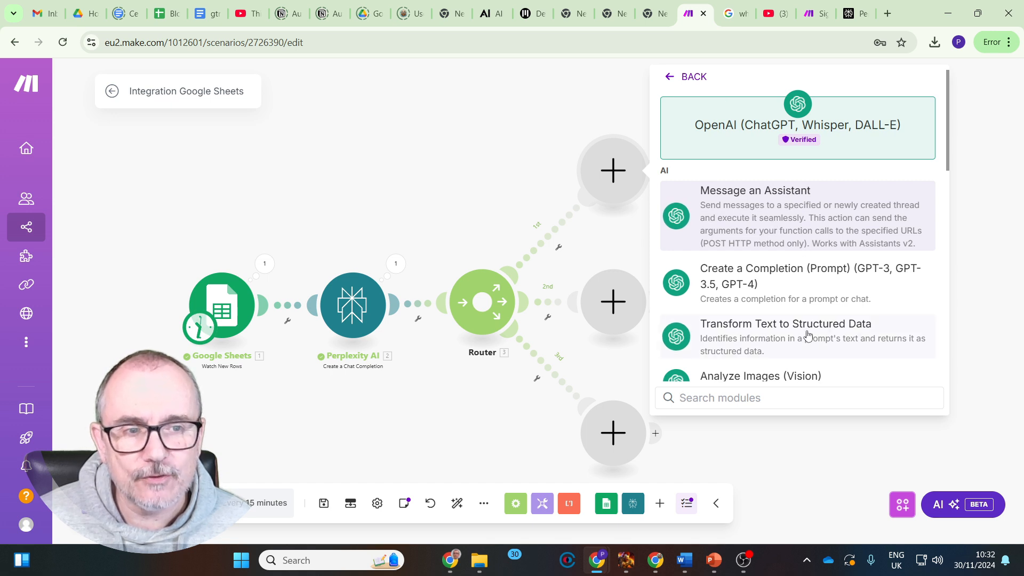
pyautogui.scroll(-1, 803, 341)
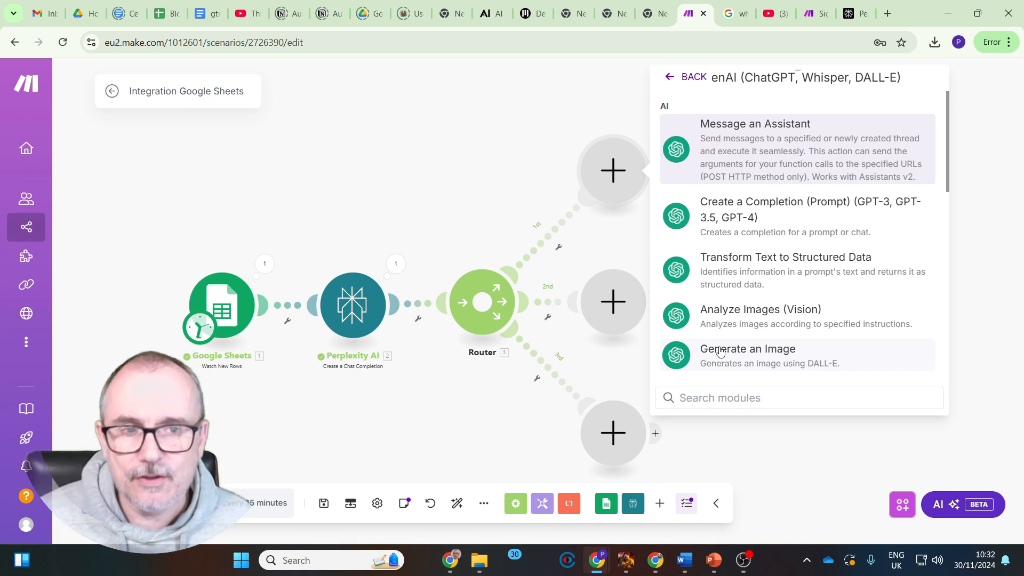
pyautogui.scroll(-1, 720, 352)
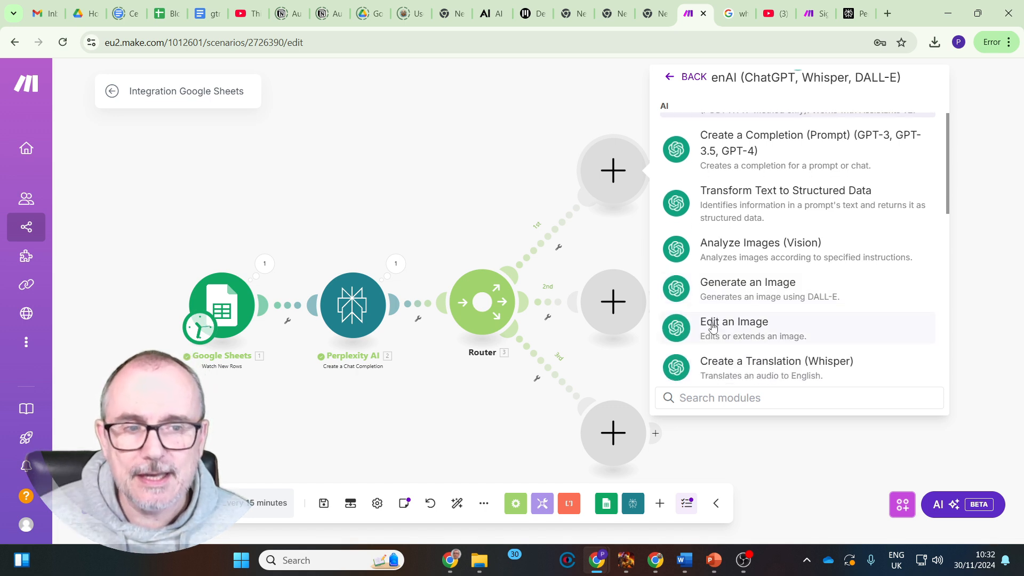
pyautogui.scroll(-3, 710, 339)
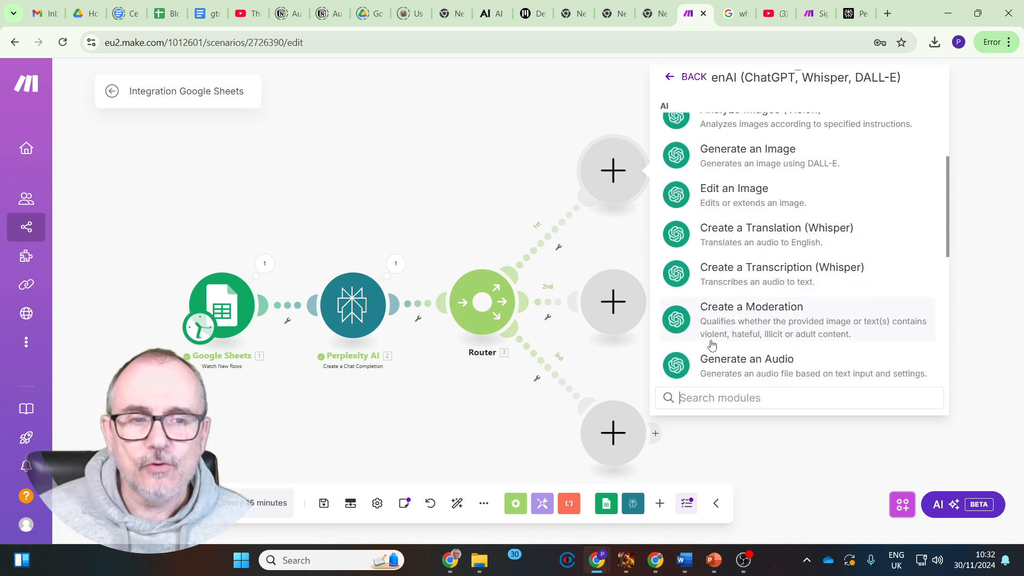
pyautogui.scroll(-1, 712, 344)
pyautogui.scroll(-1, 709, 344)
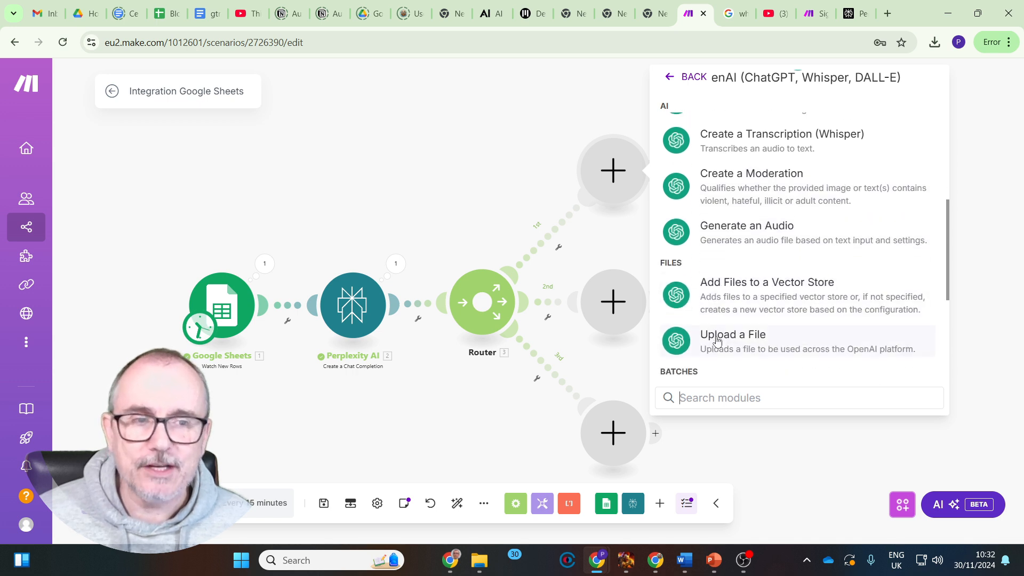
pyautogui.scroll(8, 741, 340)
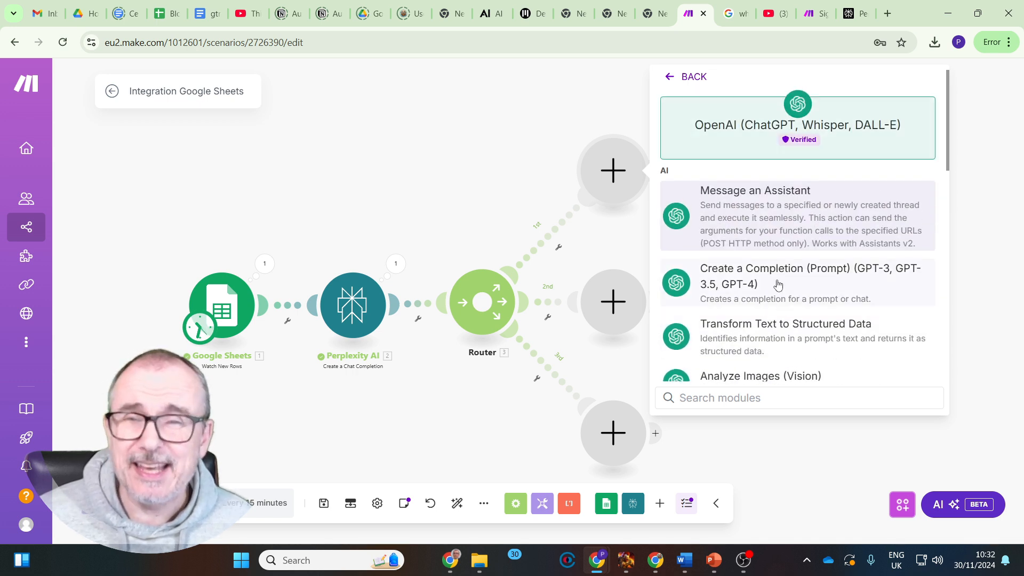
pyautogui.click(778, 285)
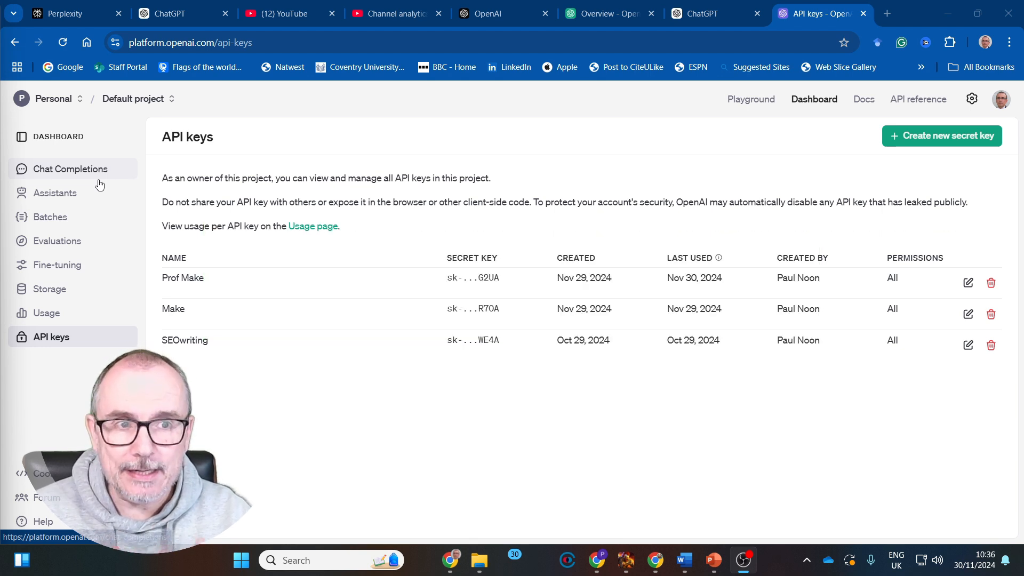
# Open the API keys page in the OpenAI platform dashboard and view the form for creating a new secret key without creating one
pyautogui.click(64, 138)
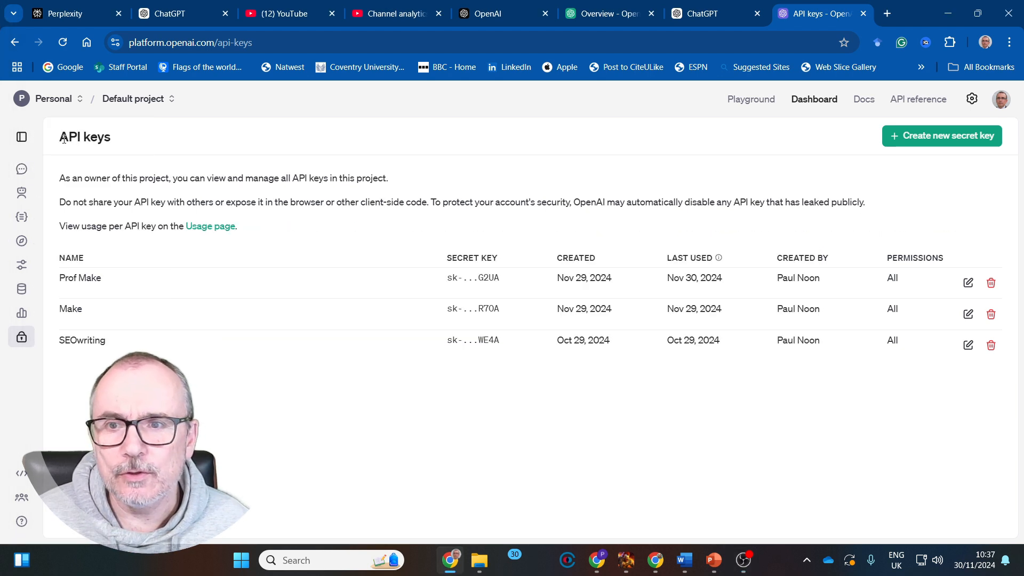
pyautogui.click(23, 137)
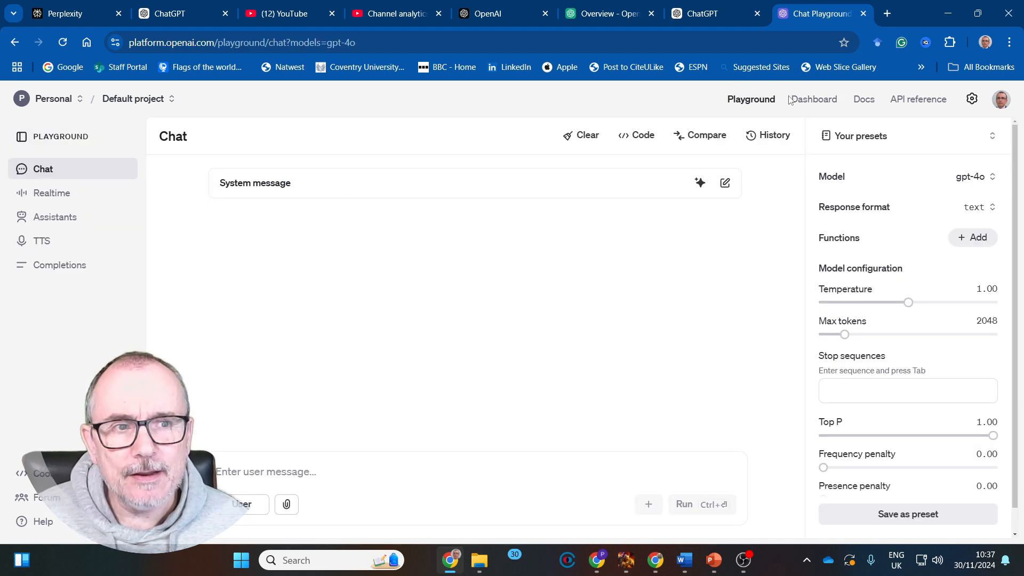
pyautogui.click(813, 99)
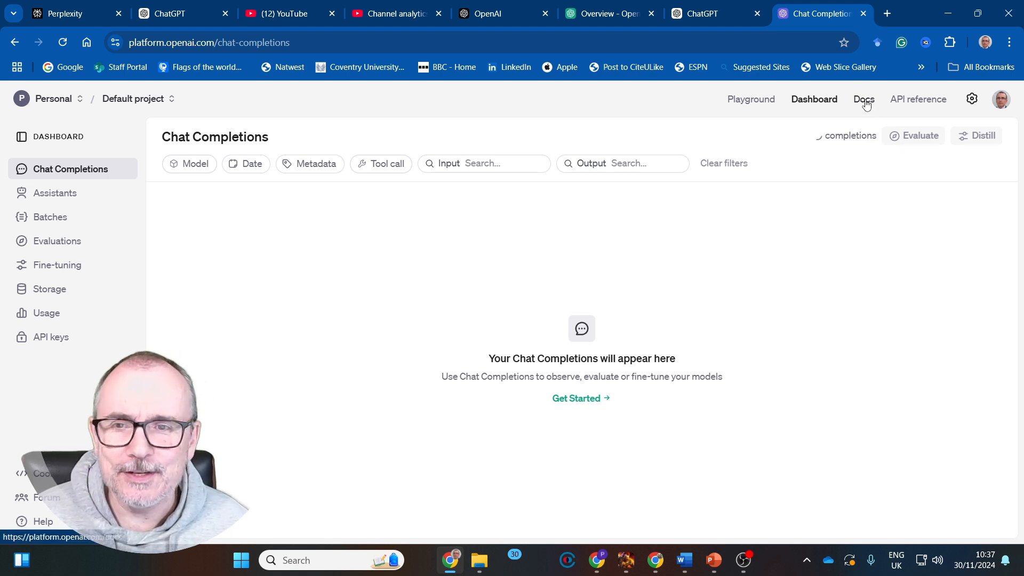
pyautogui.click(62, 340)
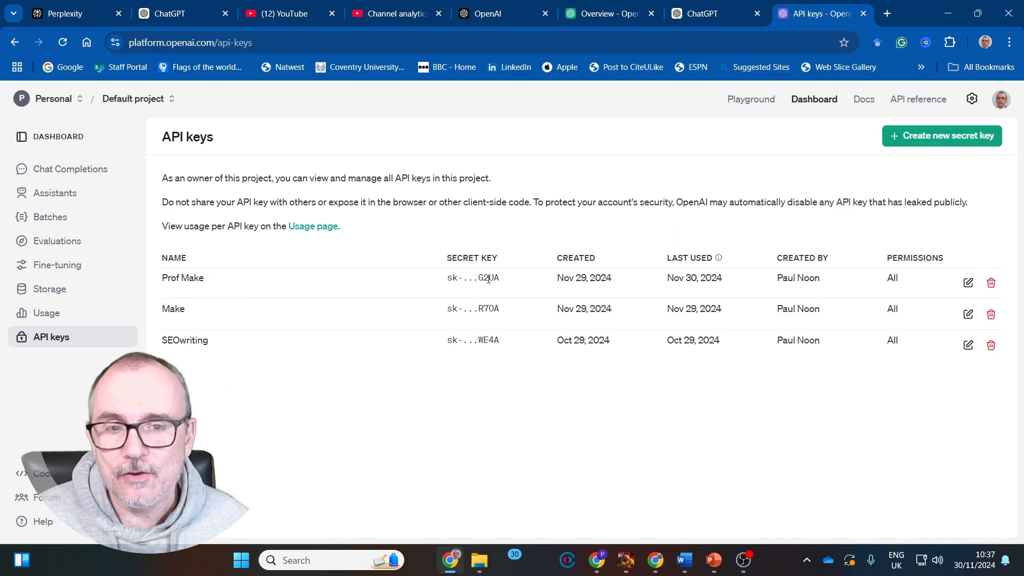
pyautogui.click(956, 140)
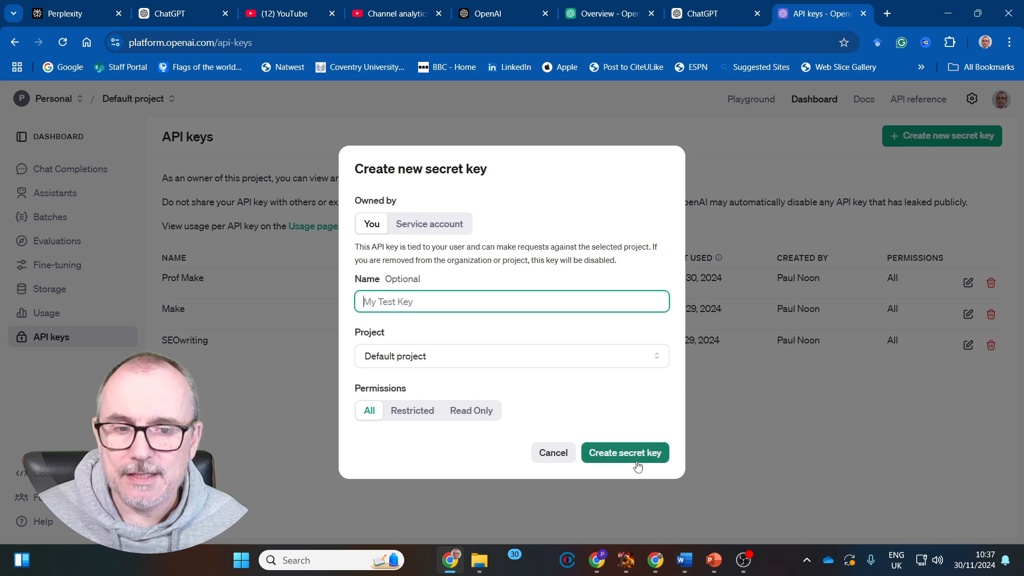
pyautogui.click(552, 454)
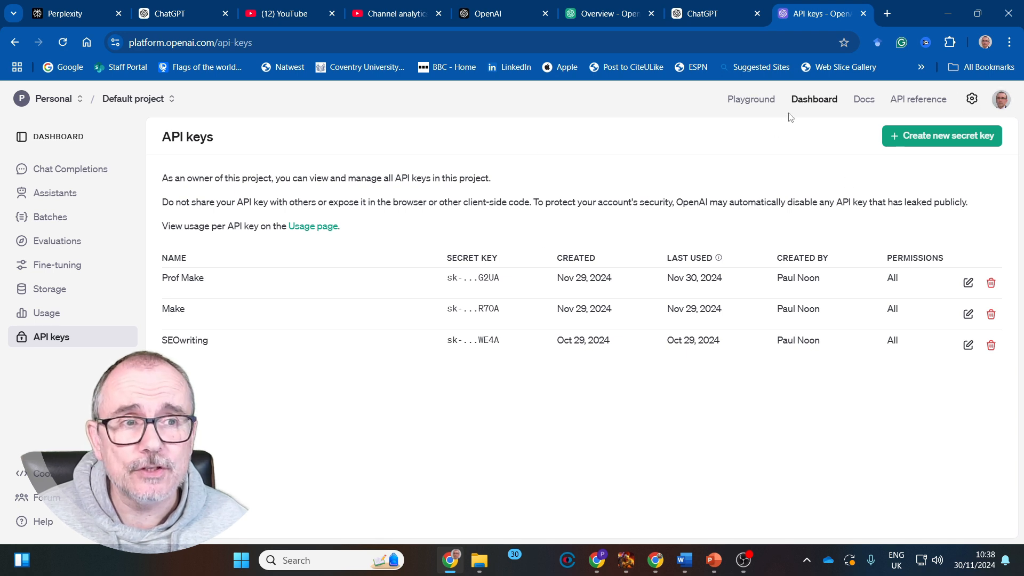
# Open the OpenAI usage page and examine the cost breakdown for 29 Nov by model
pyautogui.click(47, 313)
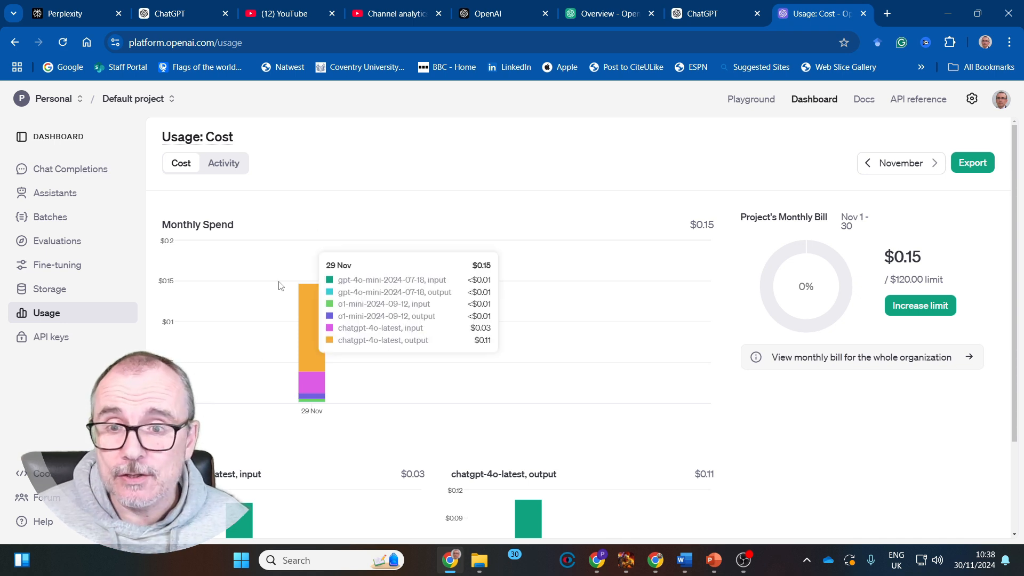
pyautogui.moveTo(305, 291)
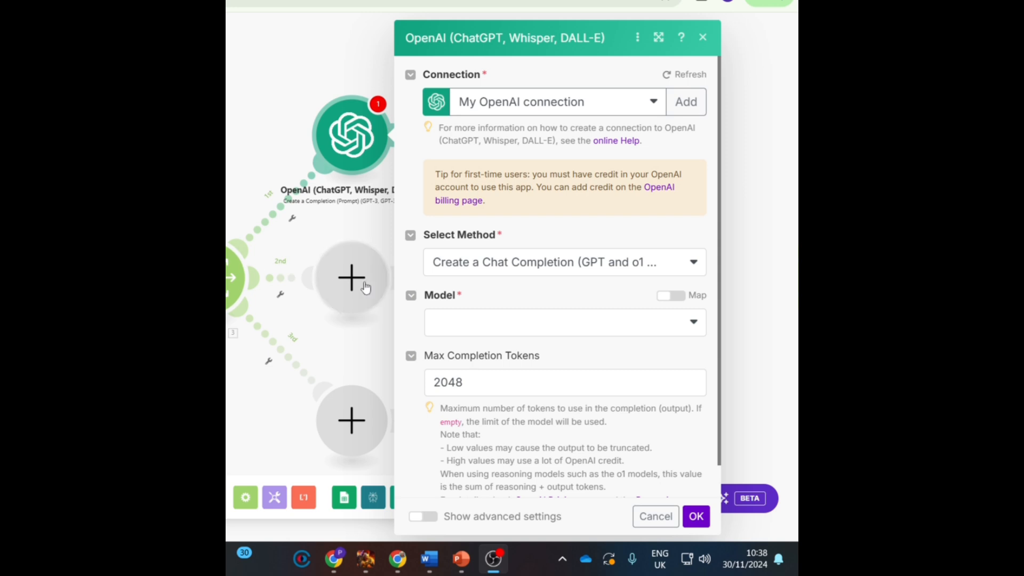
# Check the method options and set the OpenAI module's model to chatgpt-4o-latest (system)
pyautogui.click(694, 269)
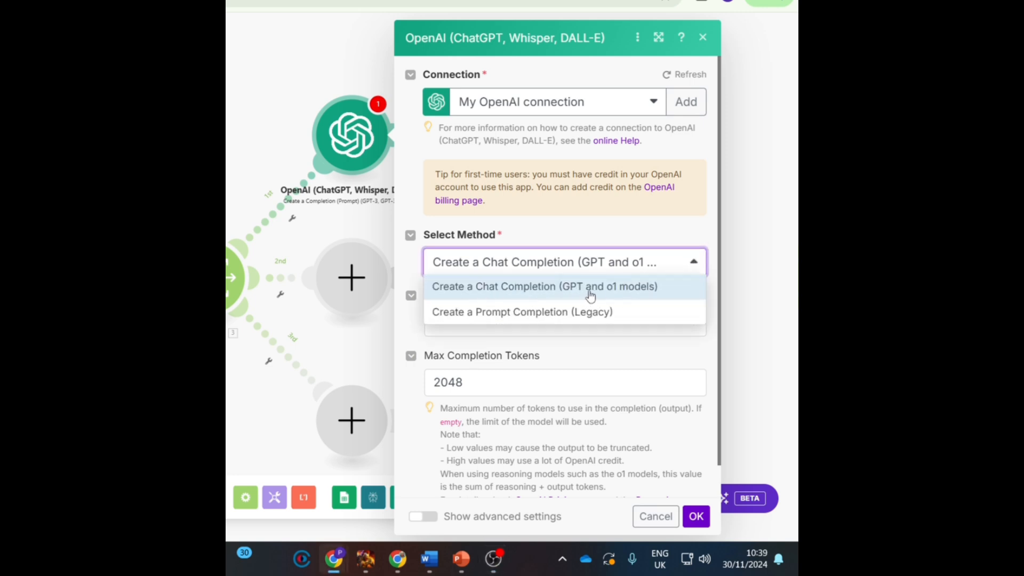
pyautogui.click(659, 238)
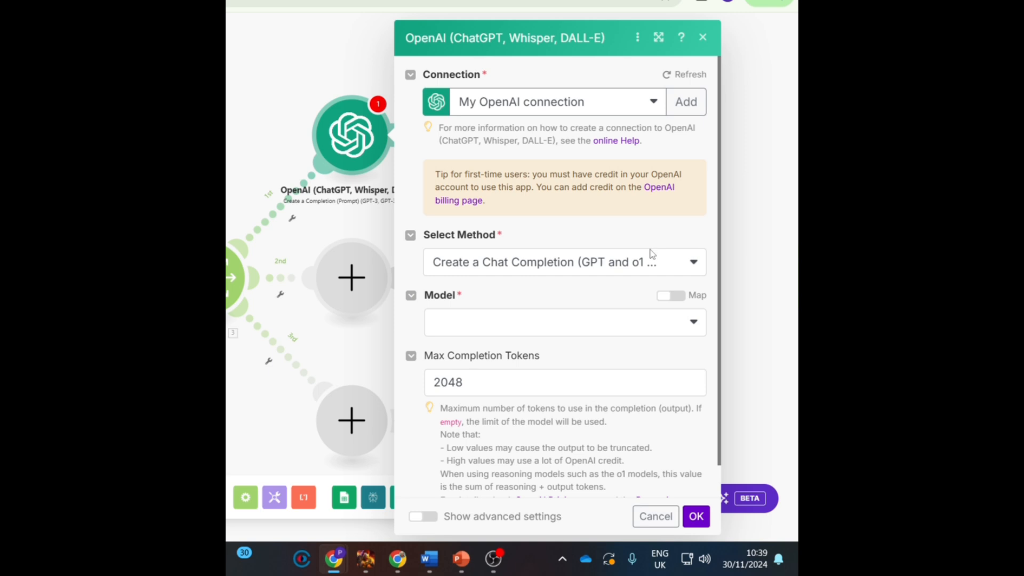
pyautogui.click(694, 322)
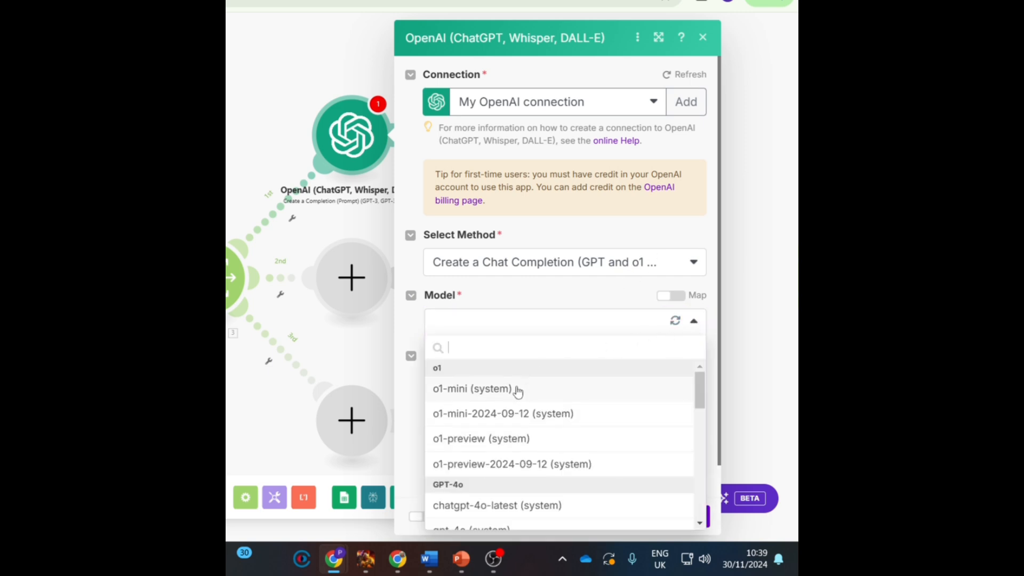
pyautogui.scroll(-2, 482, 440)
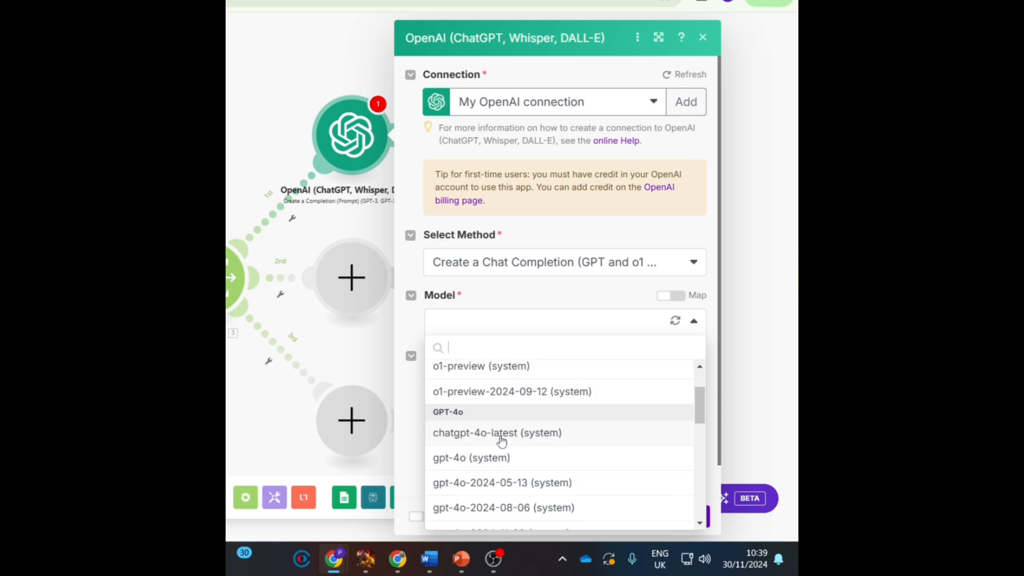
pyautogui.click(501, 438)
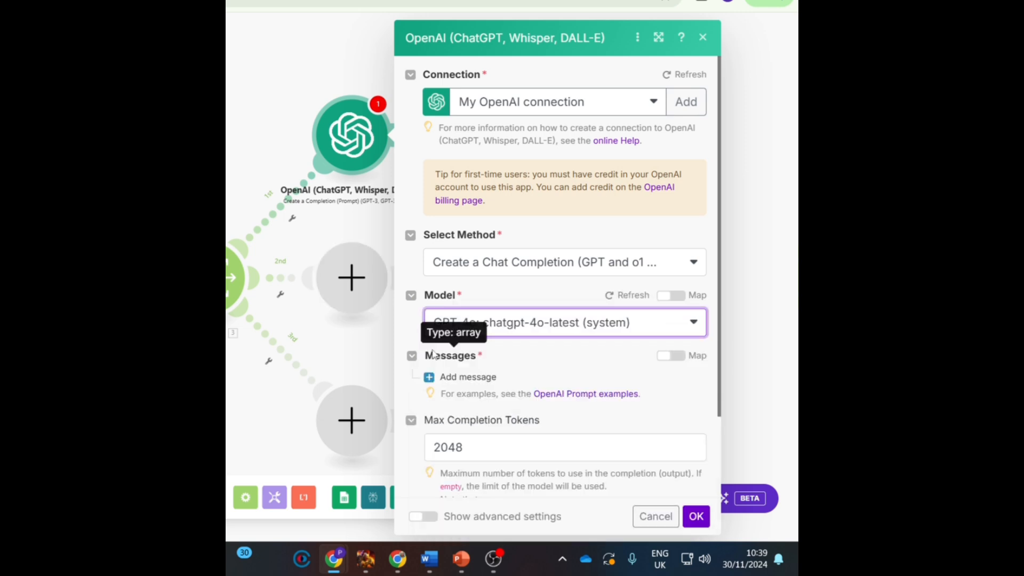
# Add a message to the OpenAI module and set its role to User
pyautogui.scroll(-2, 461, 336)
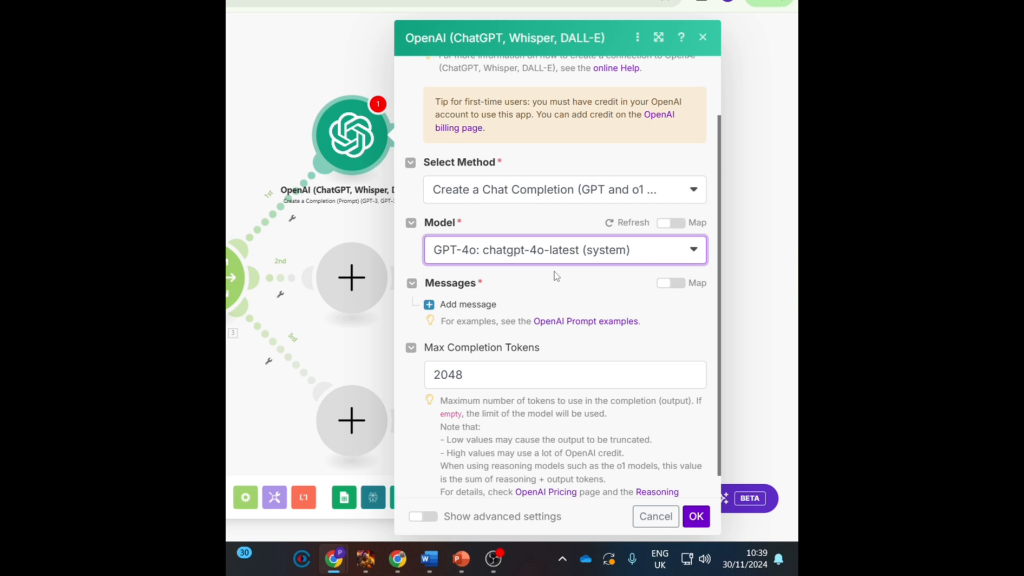
pyautogui.click(431, 308)
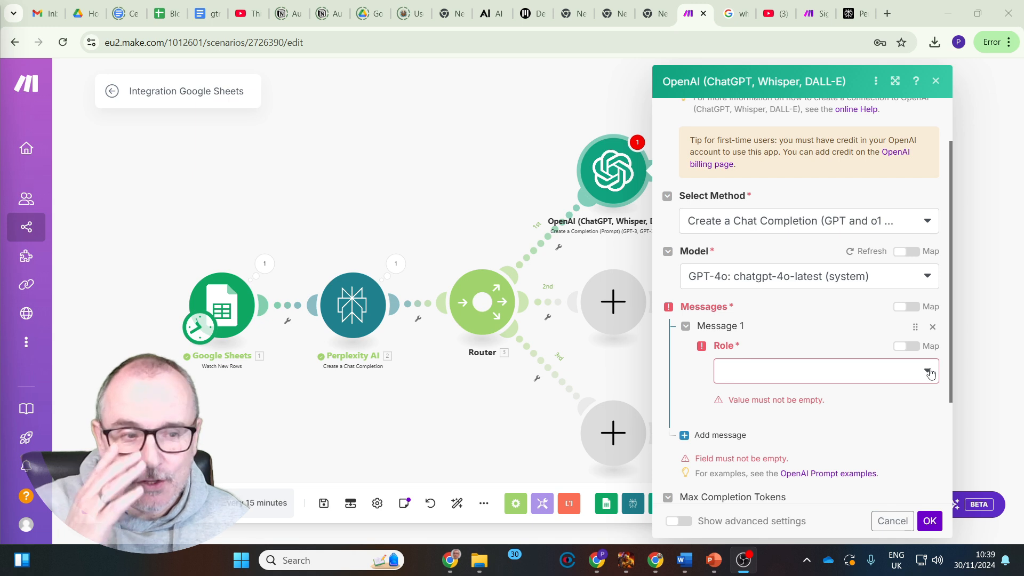
pyautogui.click(928, 372)
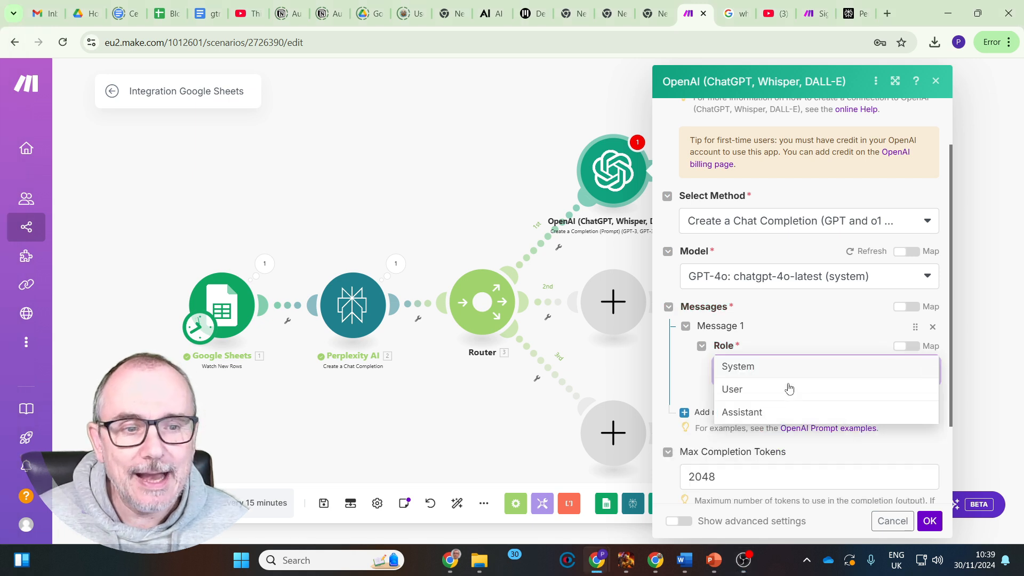
pyautogui.click(779, 395)
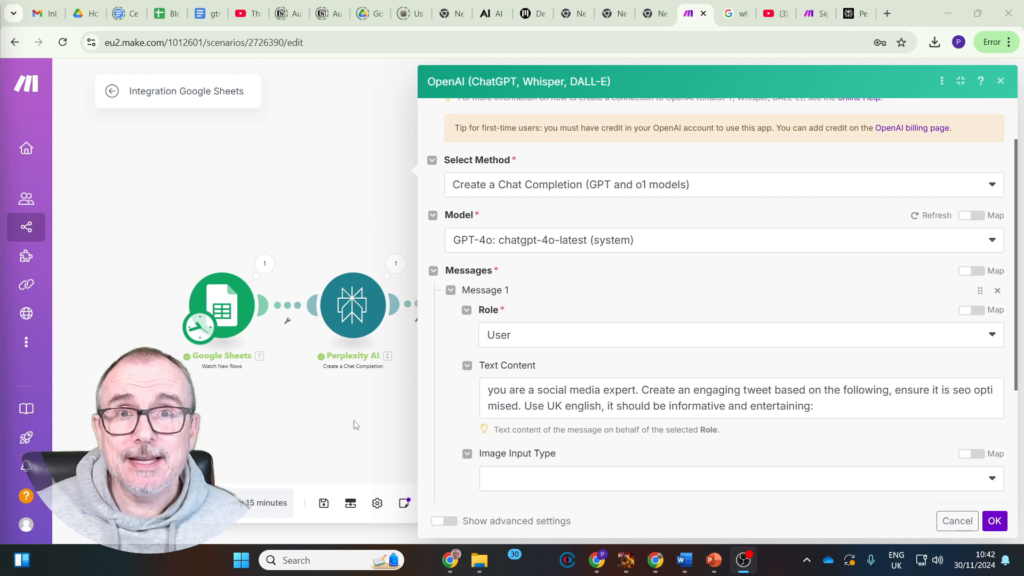
# Append the Perplexity AI Choices[]: Message.Content value to the end of the tweet prompt and save the OpenAI module's settings
pyautogui.click(828, 407)
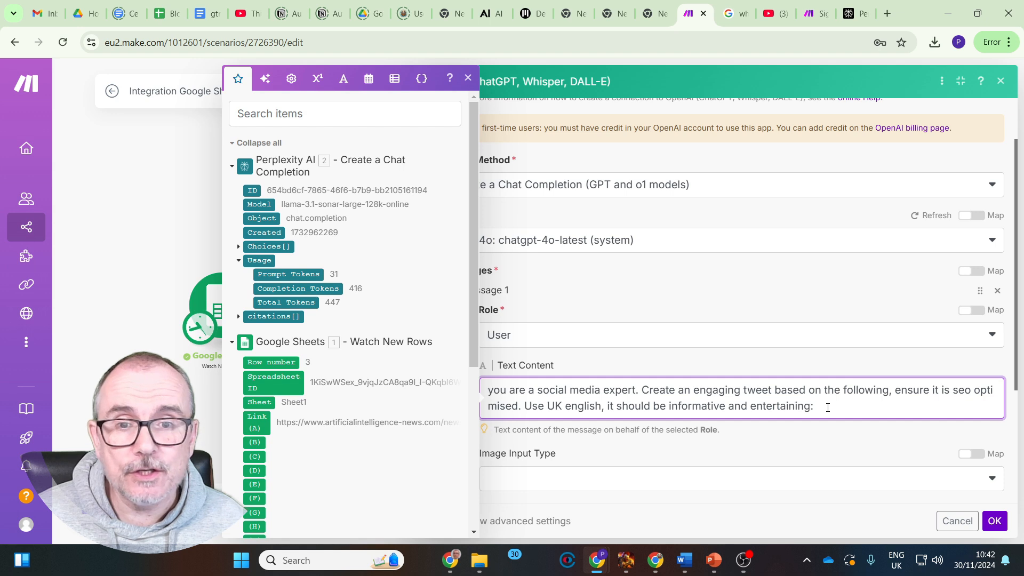
pyautogui.click(250, 246)
pyautogui.click(249, 289)
pyautogui.click(275, 303)
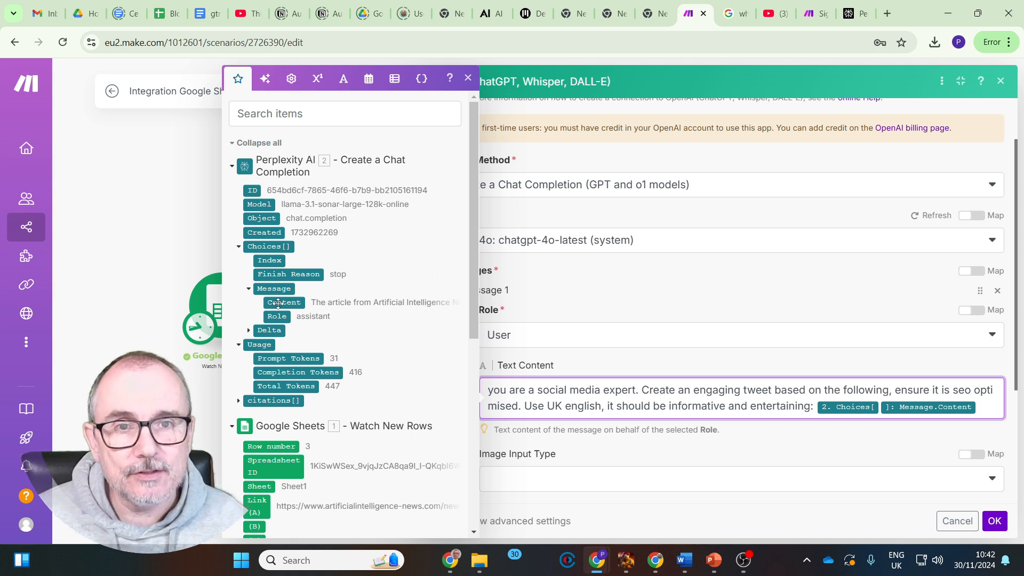
pyautogui.click(468, 78)
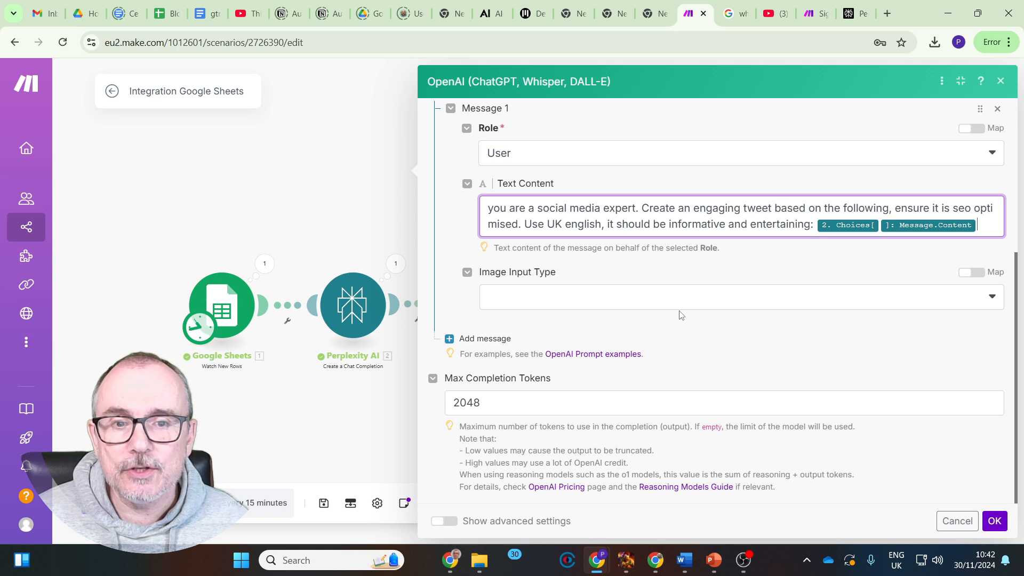
pyautogui.click(995, 525)
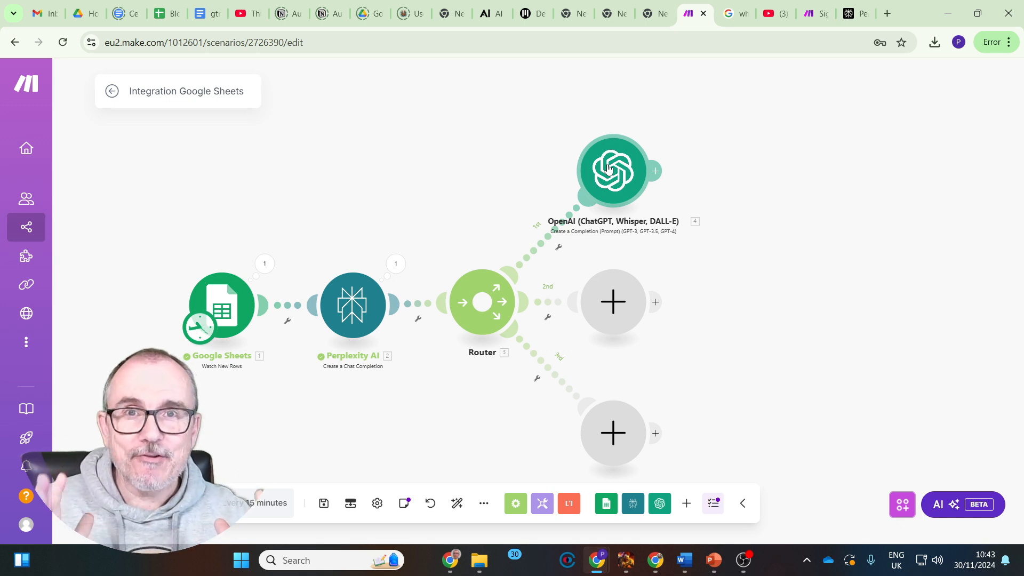
# Run the scenario once and examine the tweet in the OpenAI module's output bundle
pyautogui.click(140, 503)
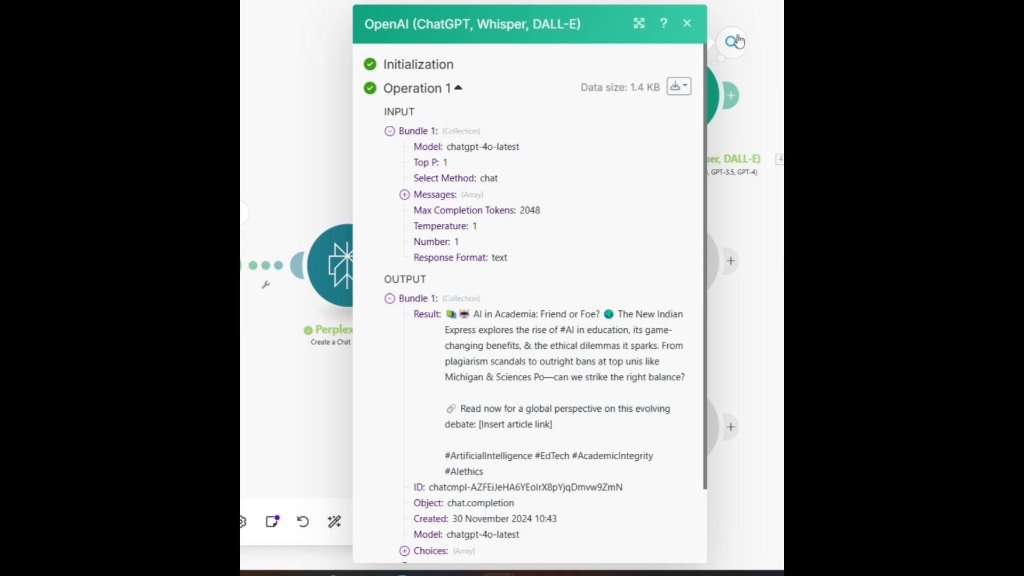
pyautogui.scroll(-3, 536, 149)
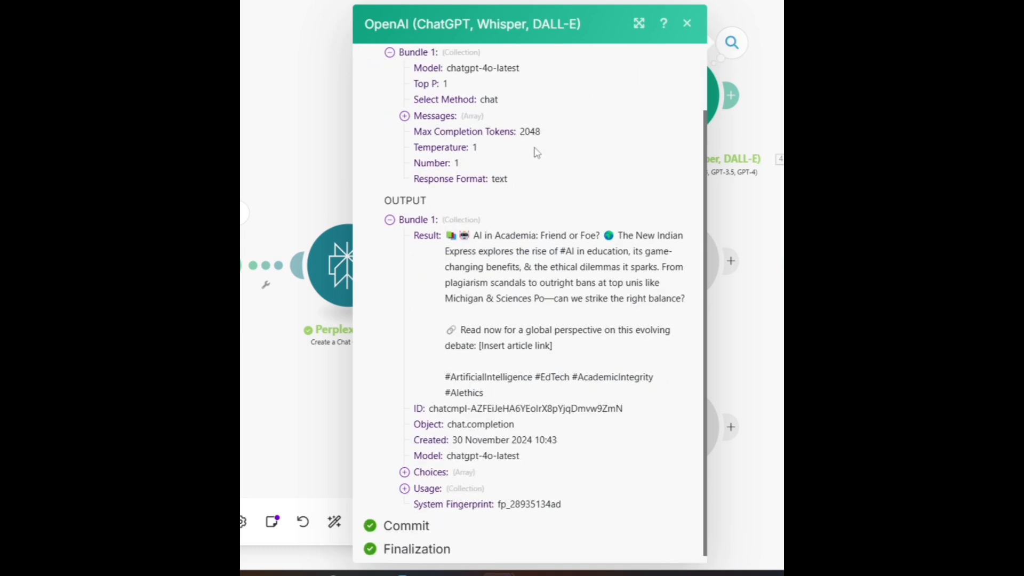
pyautogui.scroll(3, 536, 152)
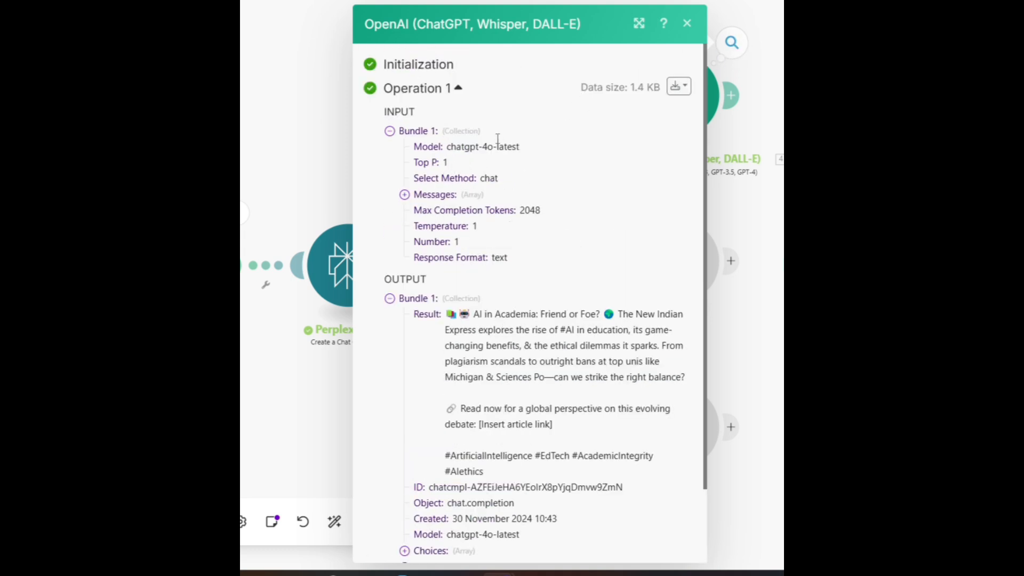
pyautogui.scroll(-2, 455, 241)
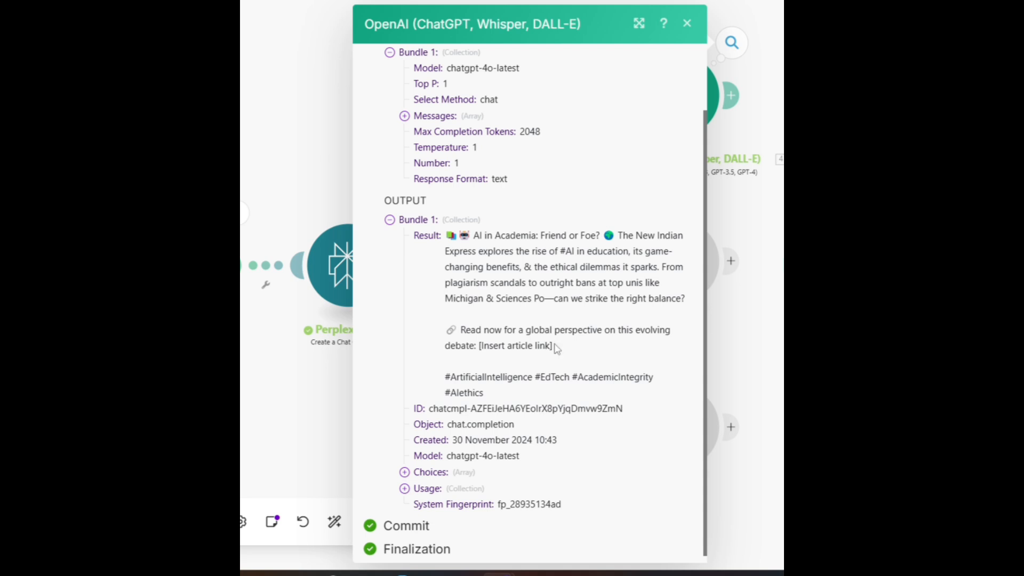
pyautogui.scroll(-1, 557, 349)
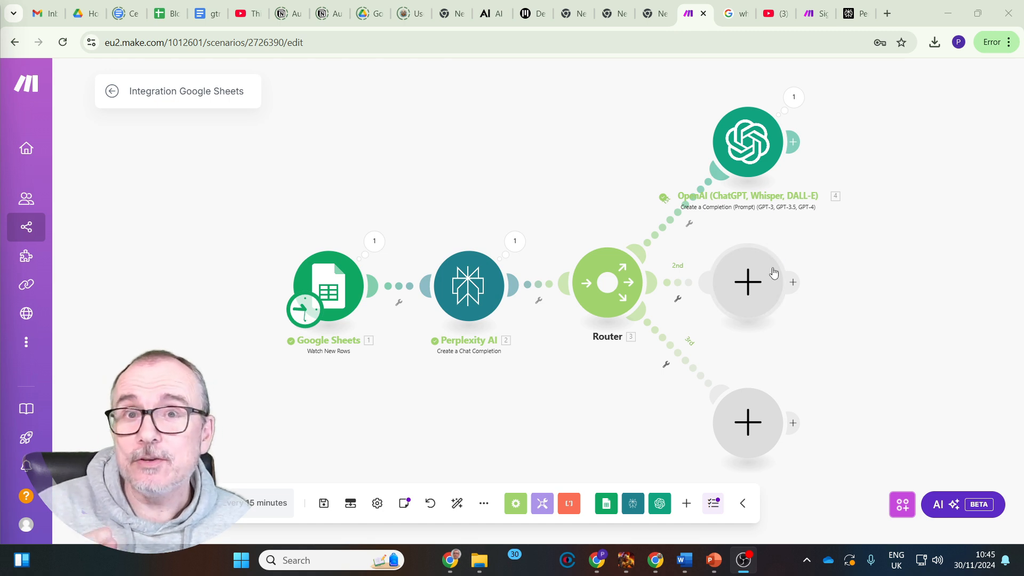
# Replace the empty module on the router's second branch with a clone of the OpenAI module and open the clone's message settings
pyautogui.click(751, 149)
pyautogui.rightClick(752, 148)
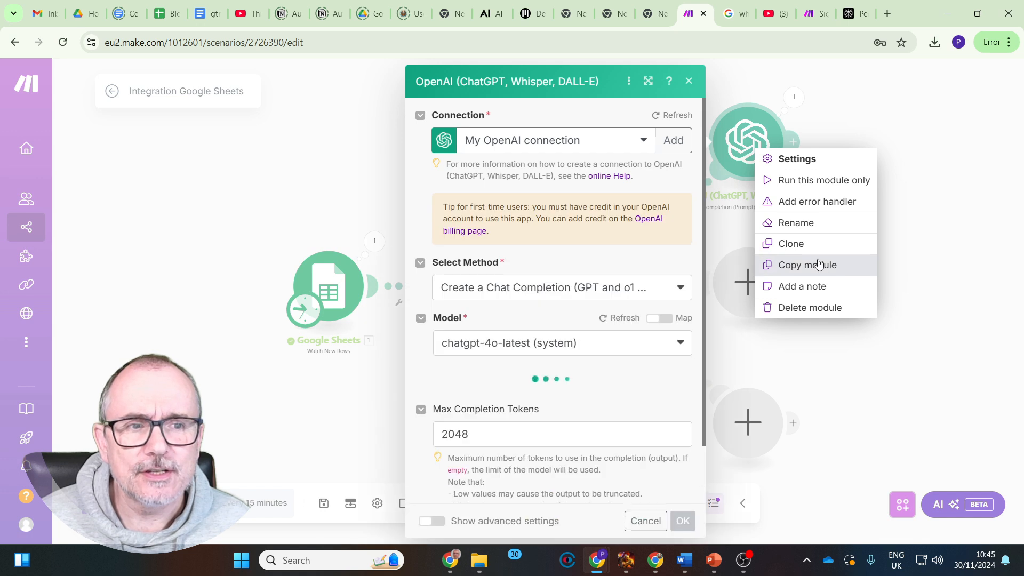
pyautogui.click(796, 243)
pyautogui.click(815, 258)
pyautogui.moveTo(790, 181)
pyautogui.mouseDown()
pyautogui.moveTo(786, 234)
pyautogui.moveTo(757, 290)
pyautogui.mouseUp()
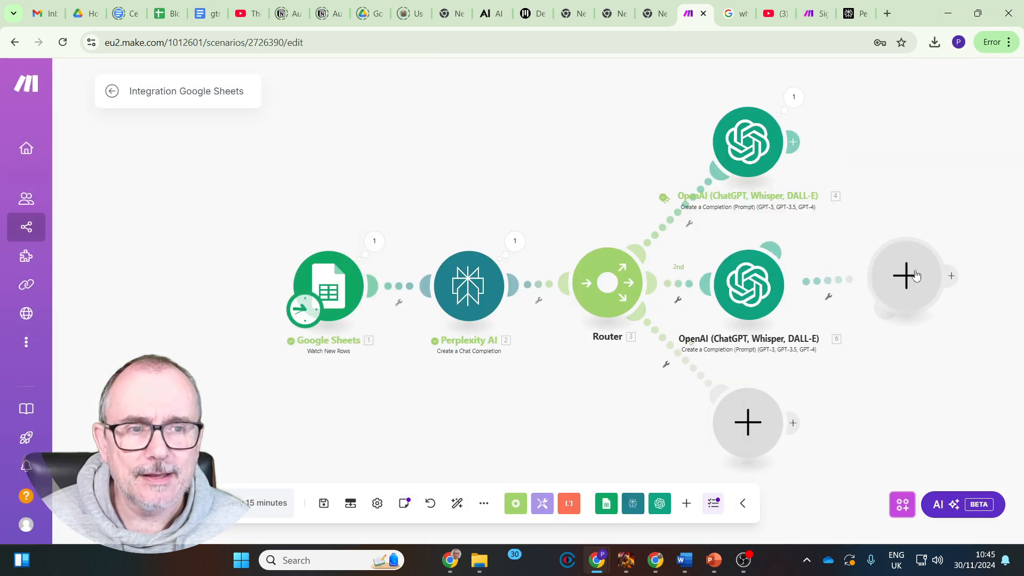
pyautogui.rightClick(924, 273)
pyautogui.click(952, 304)
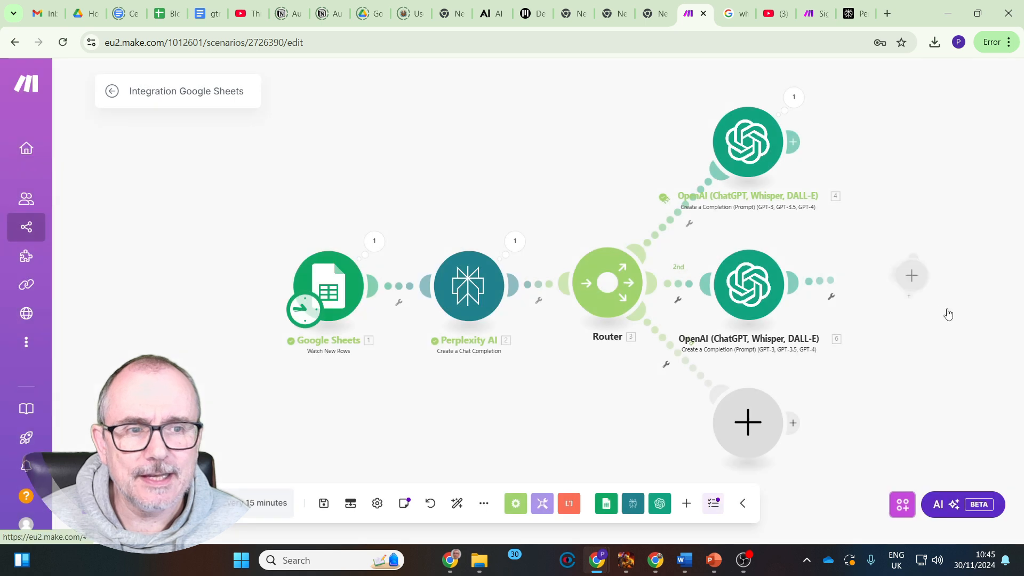
pyautogui.click(757, 280)
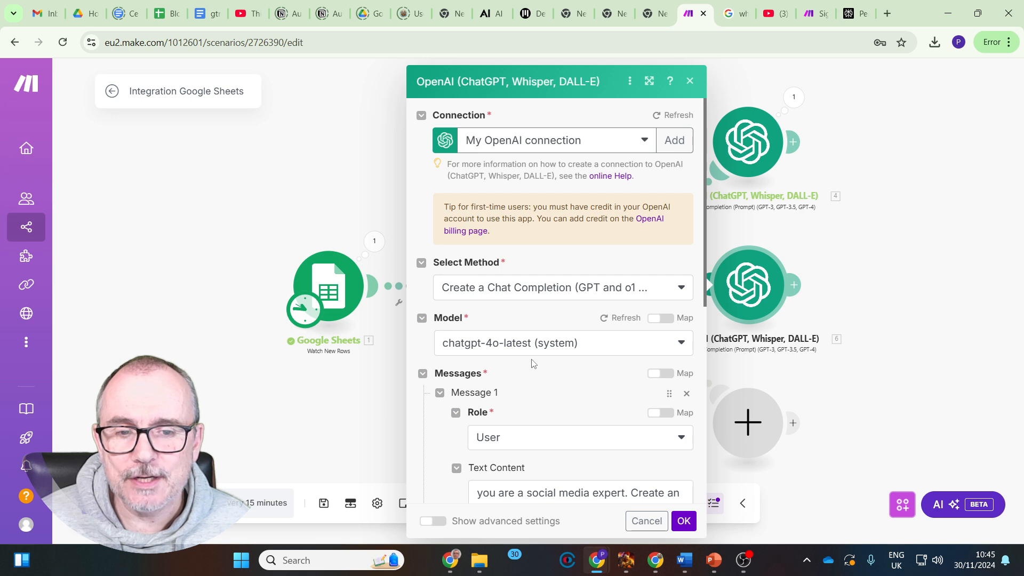
pyautogui.scroll(-4, 533, 363)
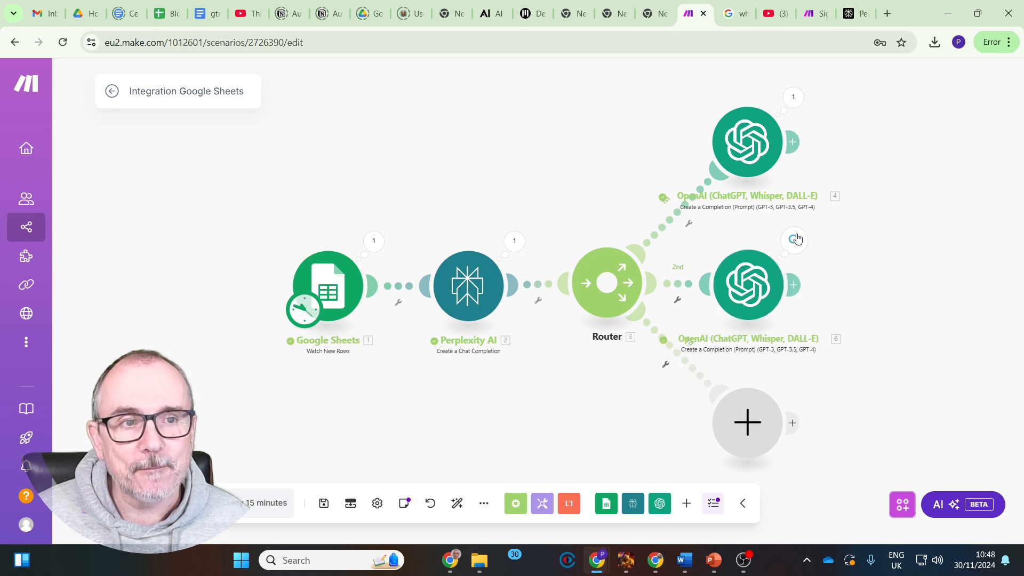
# Inspect the run outputs of the first and second OpenAI modules, expanding the second one's message content and reading through it
pyautogui.click(793, 98)
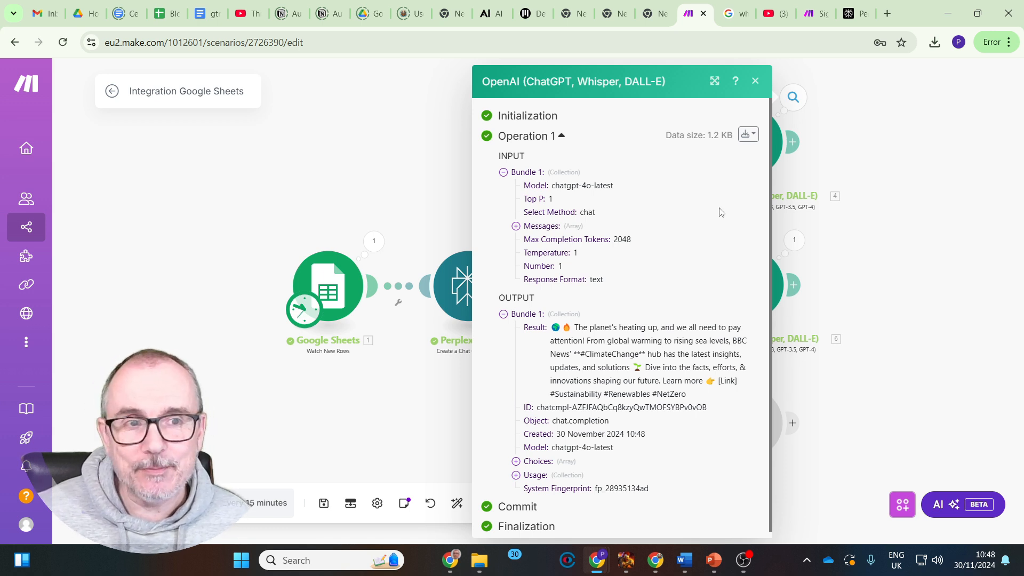
pyautogui.click(755, 81)
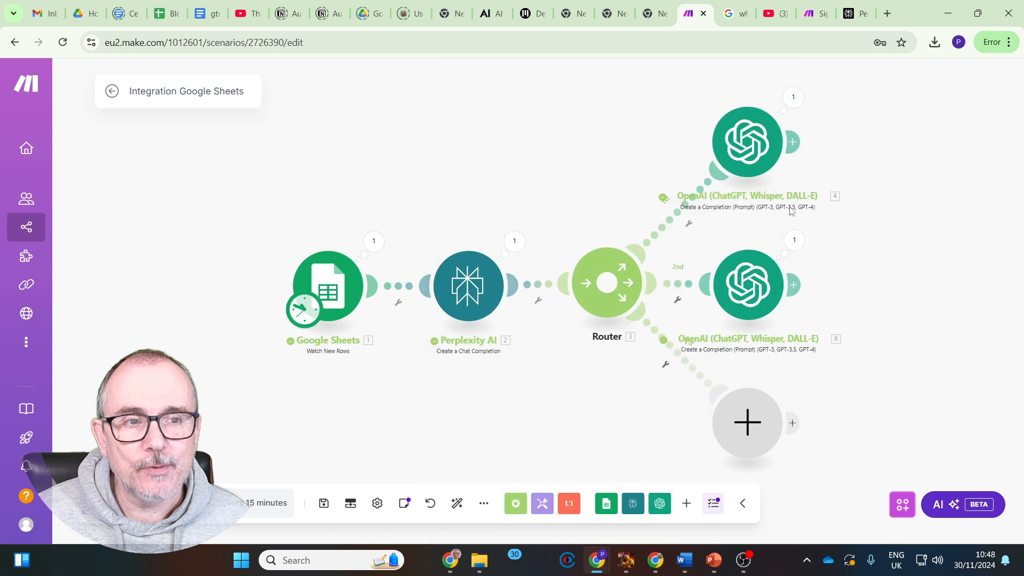
pyautogui.click(794, 240)
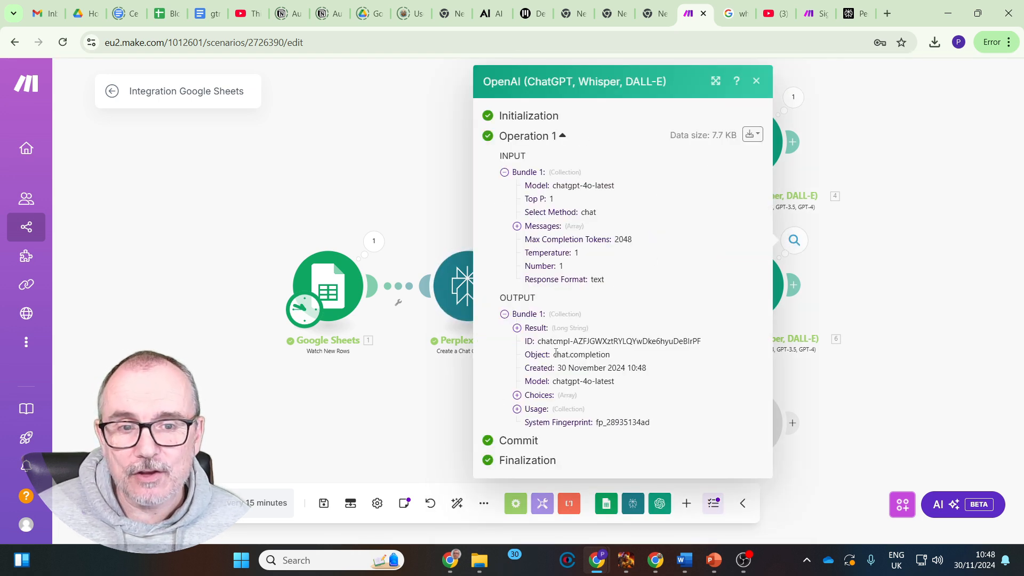
pyautogui.click(517, 395)
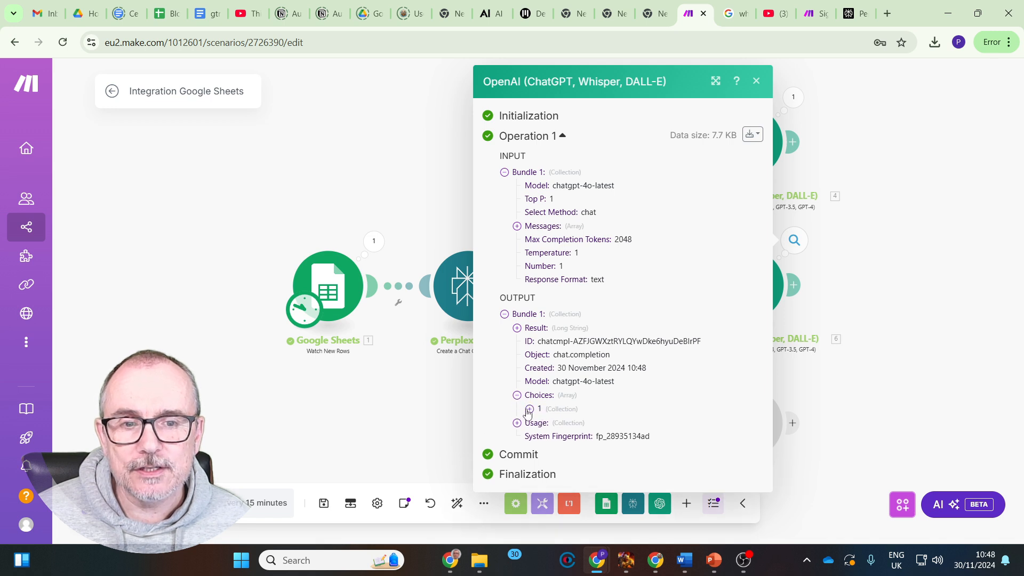
pyautogui.click(529, 409)
pyautogui.click(542, 437)
pyautogui.click(554, 464)
pyautogui.scroll(-4, 659, 277)
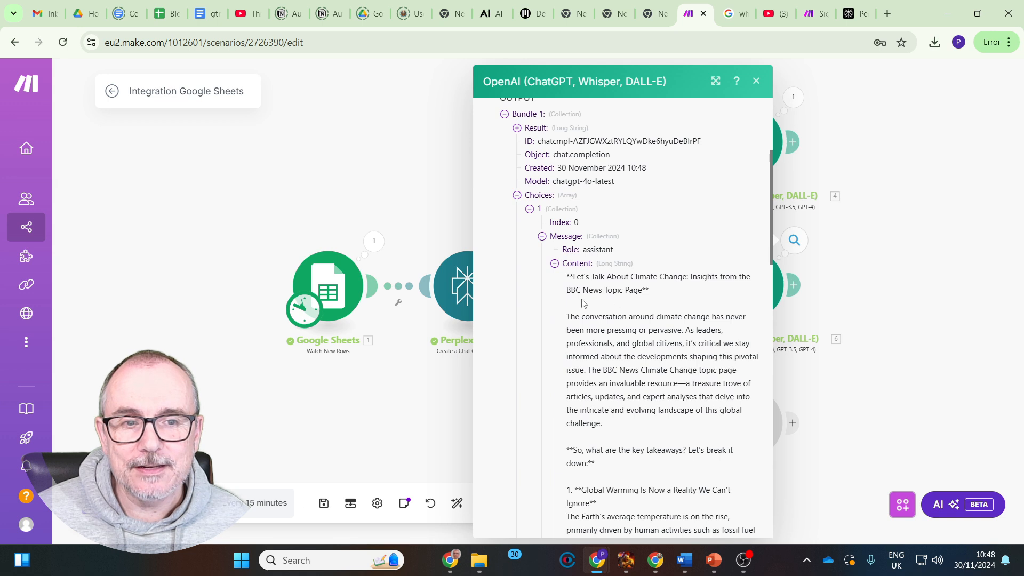
pyautogui.scroll(-5, 630, 461)
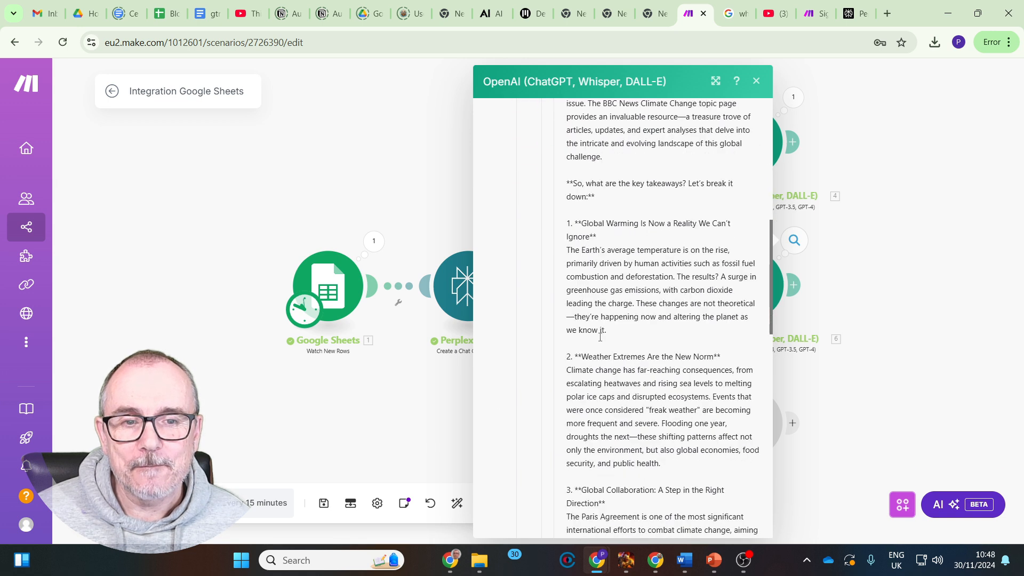
pyautogui.scroll(-12, 647, 410)
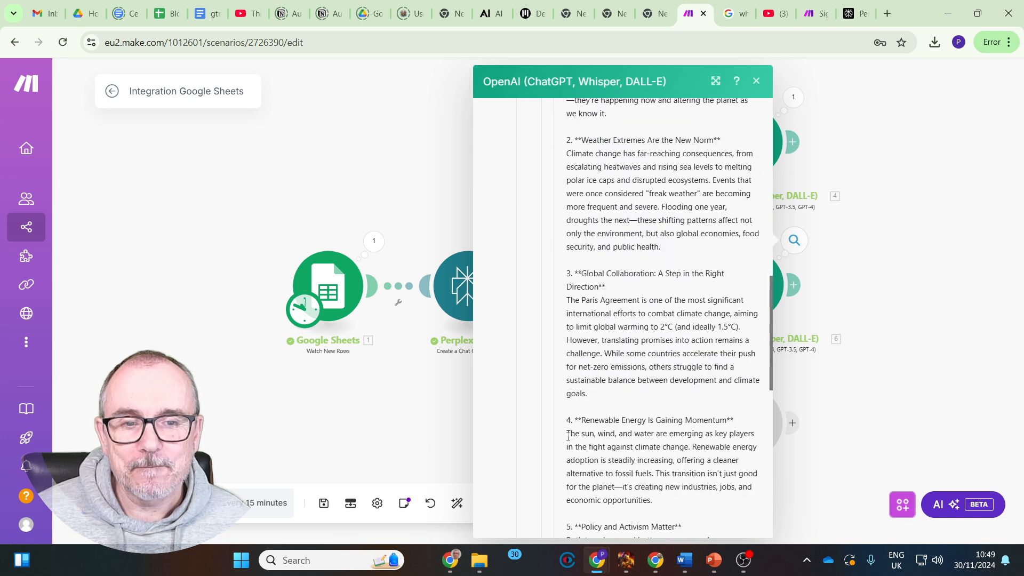
pyautogui.scroll(-2, 631, 414)
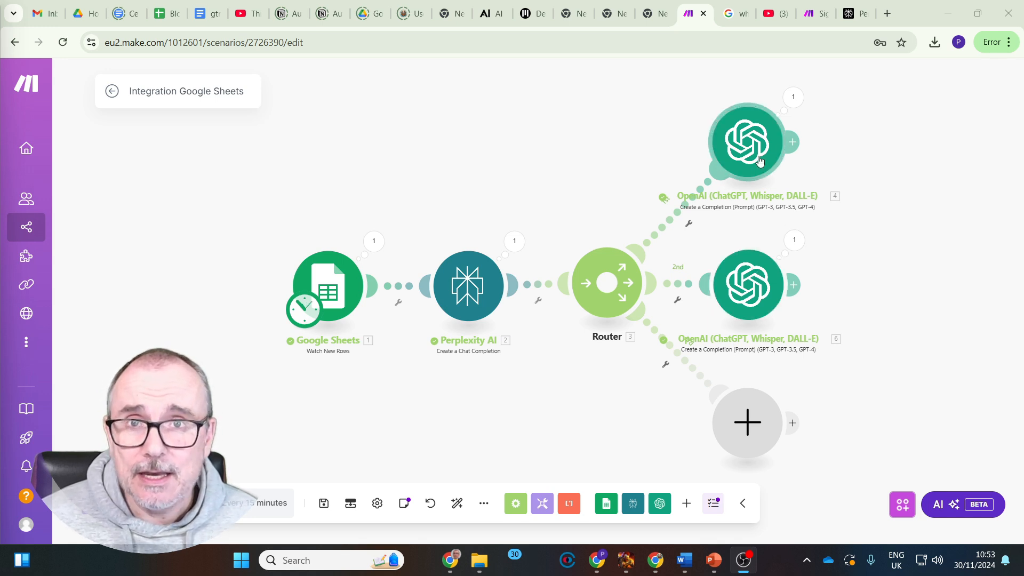
# Replace the empty module on the router's third branch with a clone of the second OpenAI module and open the clone's message settings
pyautogui.rightClick(755, 282)
pyautogui.click(786, 381)
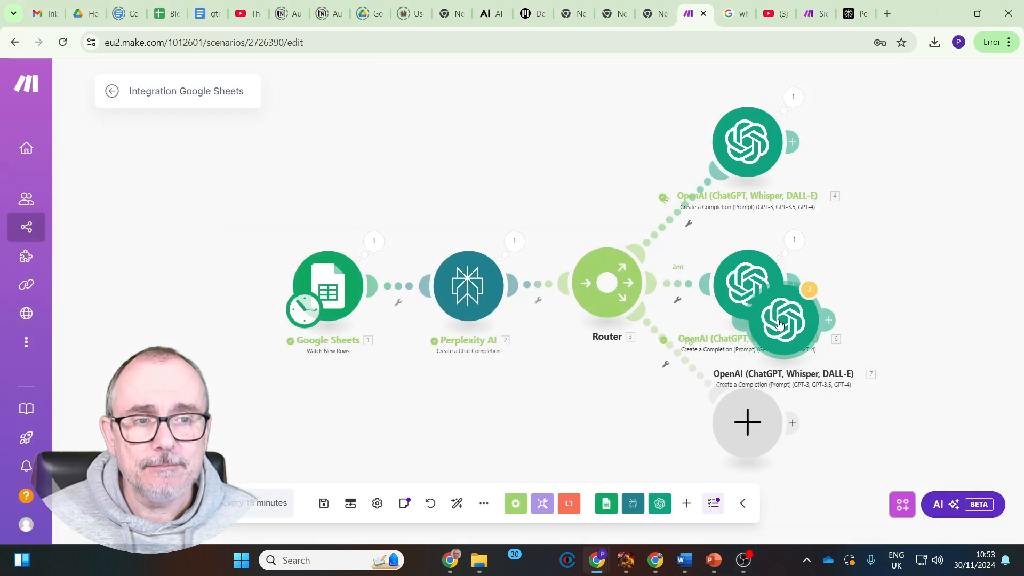
pyautogui.moveTo(747, 420); pyautogui.dragTo(898, 396)
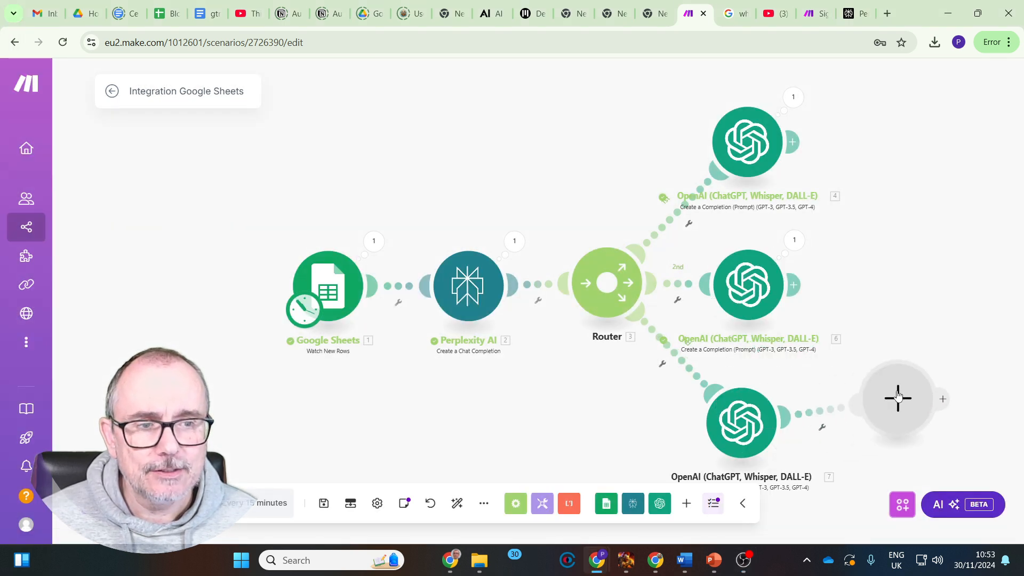
pyautogui.rightClick(899, 397)
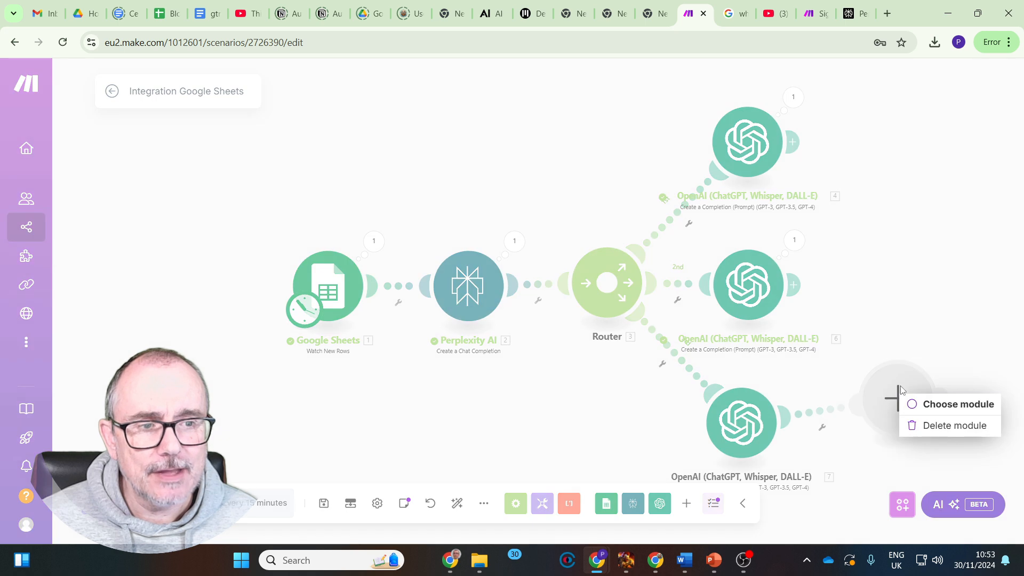
pyautogui.click(923, 426)
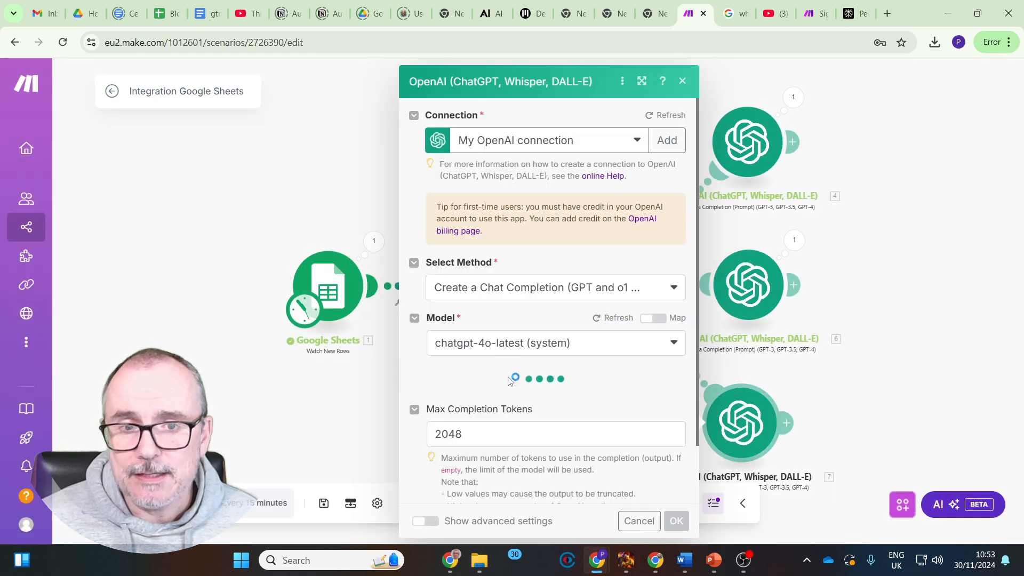
pyautogui.scroll(-3, 571, 379)
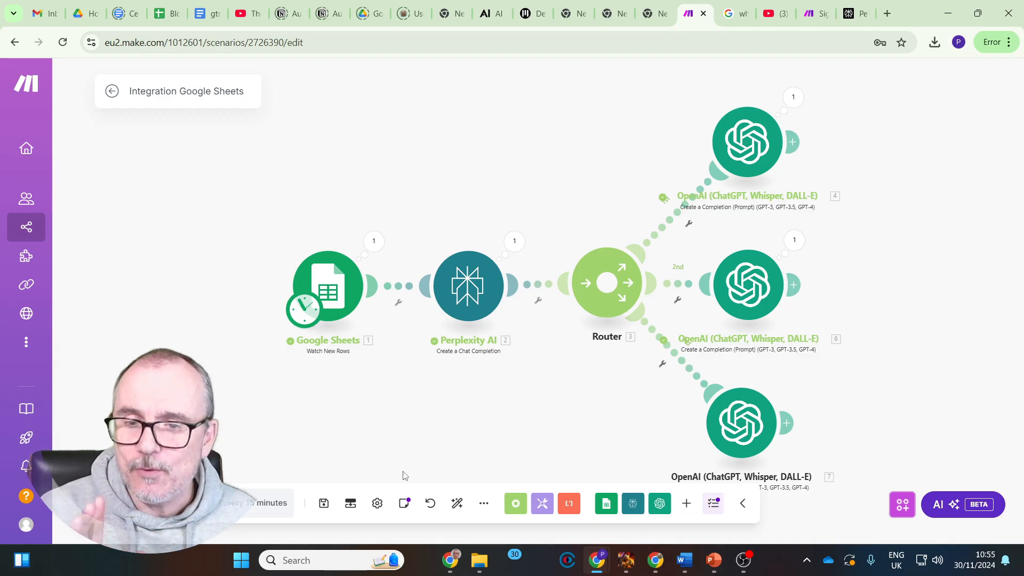
# Save the scenario and run it once with all three OpenAI branches
pyautogui.click(326, 503)
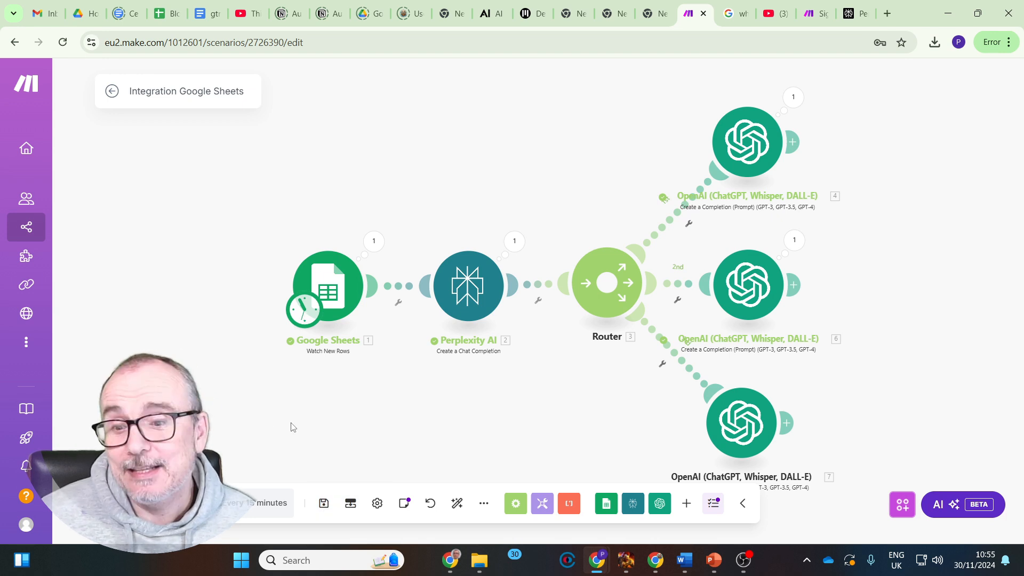
pyautogui.click(137, 503)
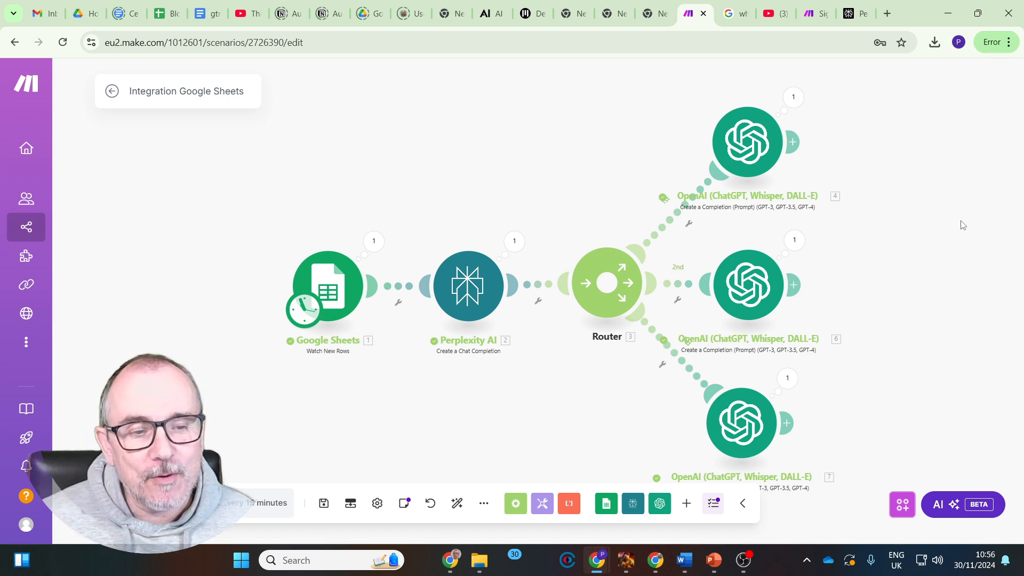
# Expand the message content in the first OpenAI module's run output and read the generated tweet
pyautogui.click(795, 98)
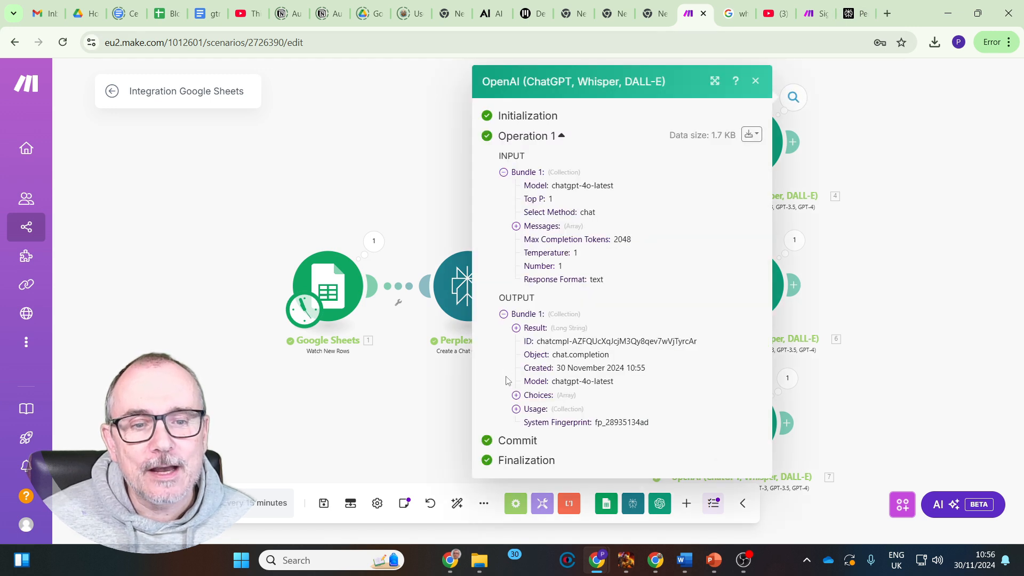
pyautogui.click(516, 395)
pyautogui.click(528, 409)
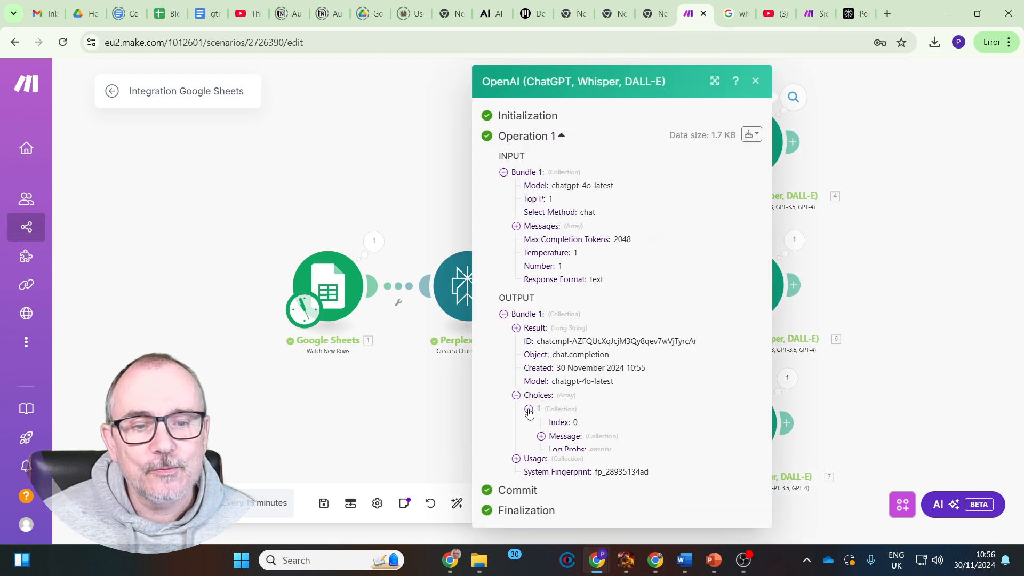
pyautogui.click(541, 436)
pyautogui.click(553, 463)
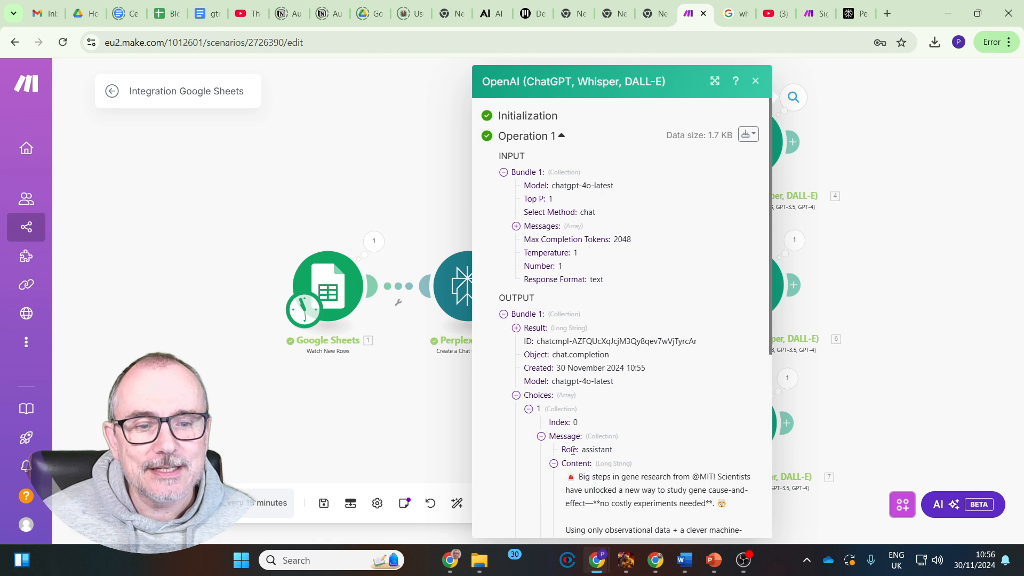
pyautogui.scroll(-5, 573, 450)
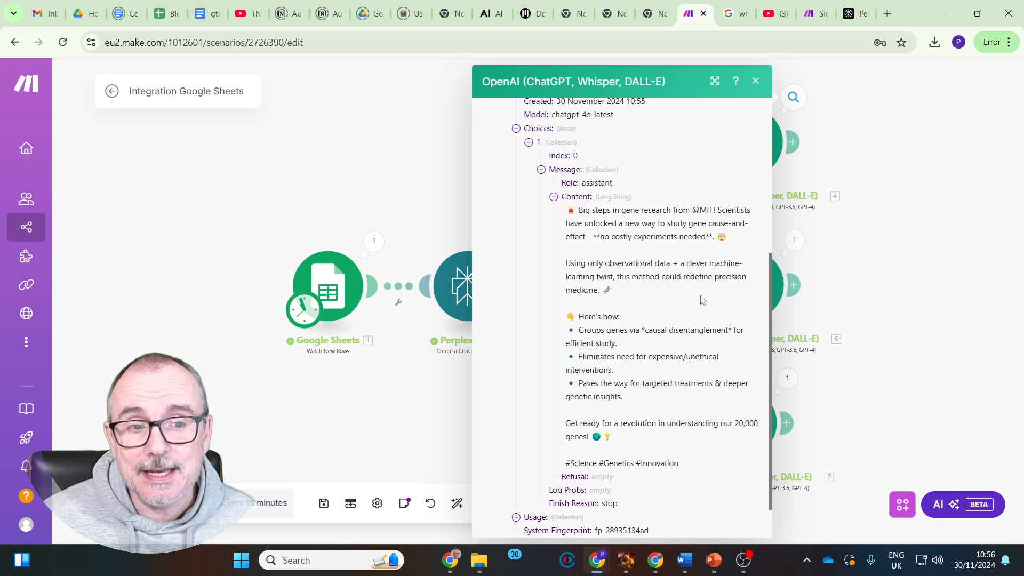
pyautogui.click(755, 81)
# Expand the message content in the second OpenAI module's run output and read through the generated post
pyautogui.click(795, 239)
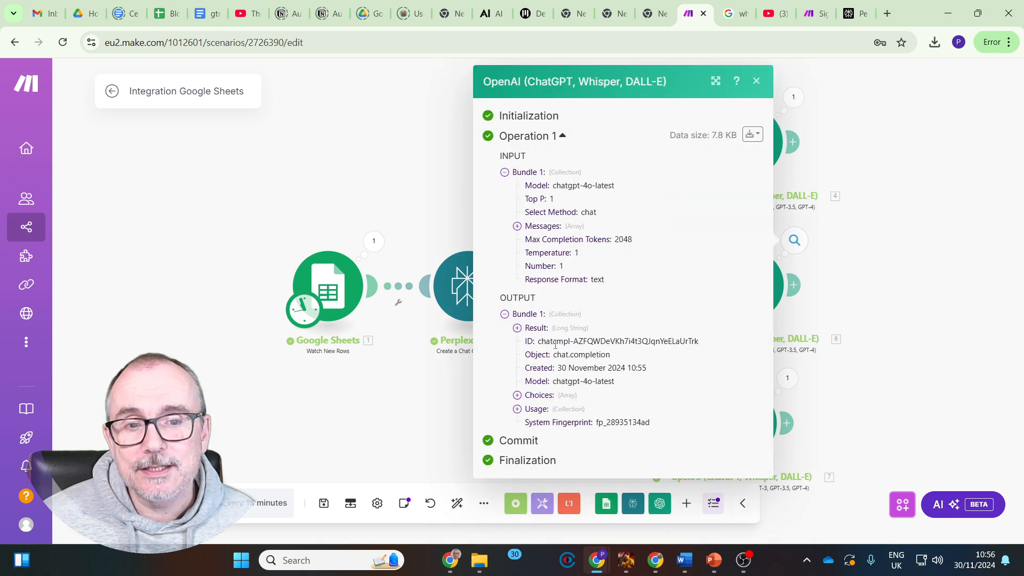
pyautogui.click(518, 395)
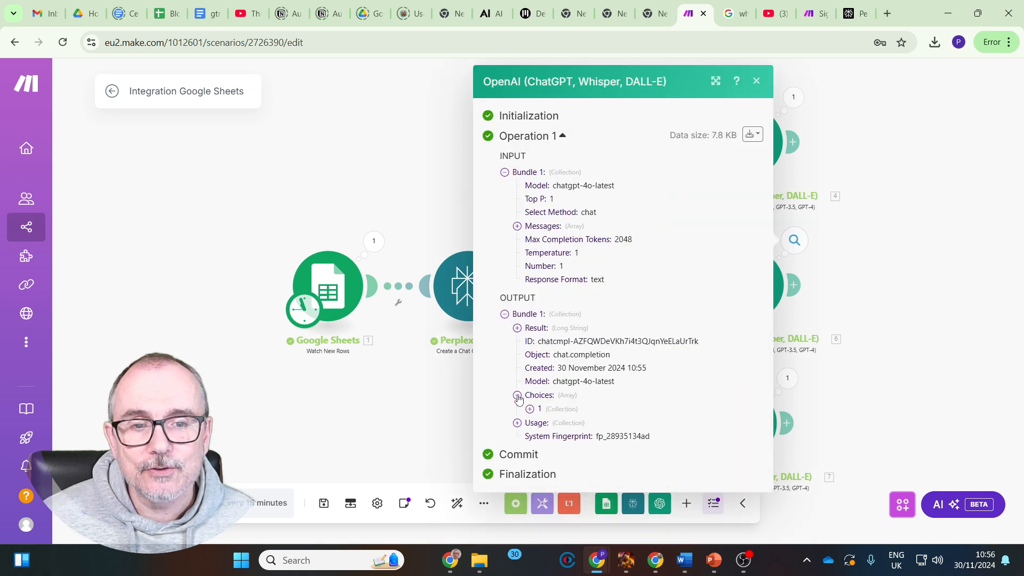
pyautogui.click(529, 409)
pyautogui.click(542, 436)
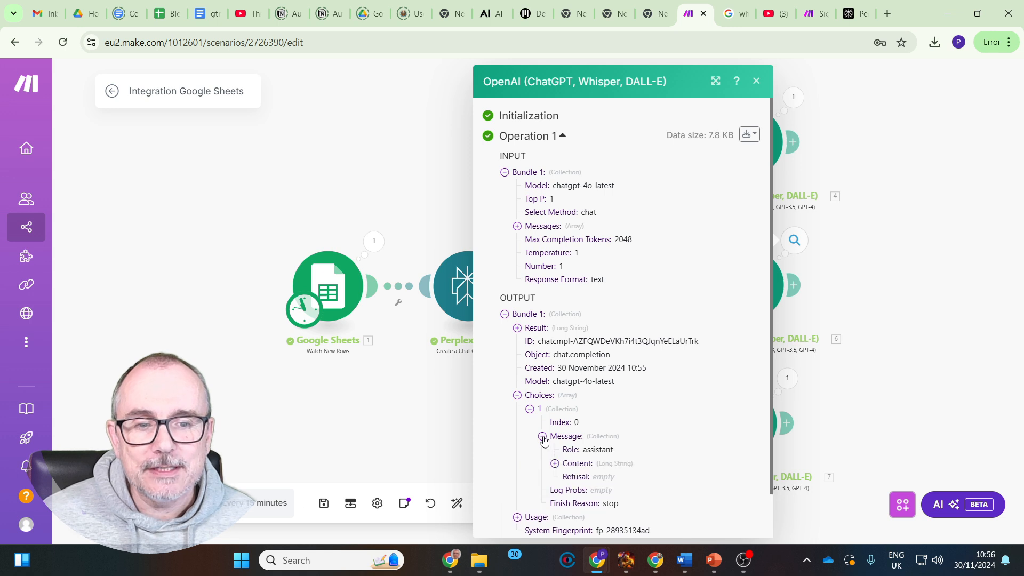
pyautogui.click(555, 463)
pyautogui.scroll(-5, 690, 273)
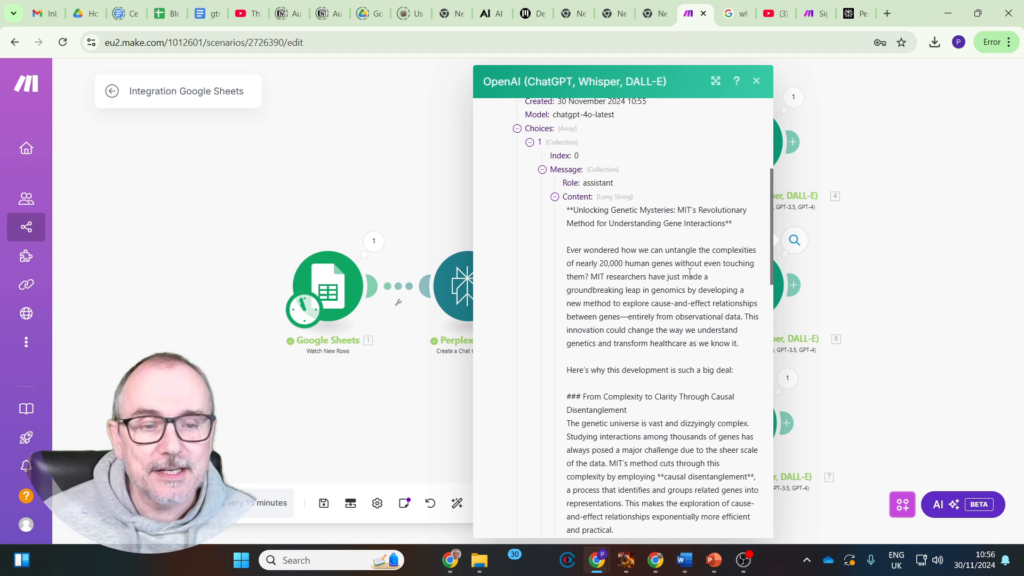
pyautogui.scroll(-15, 678, 272)
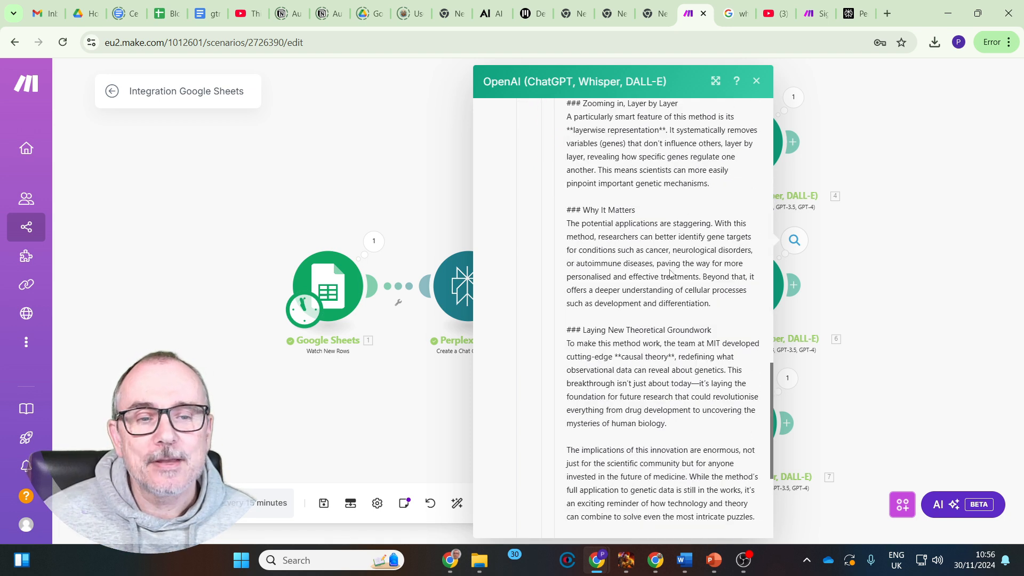
pyautogui.click(758, 82)
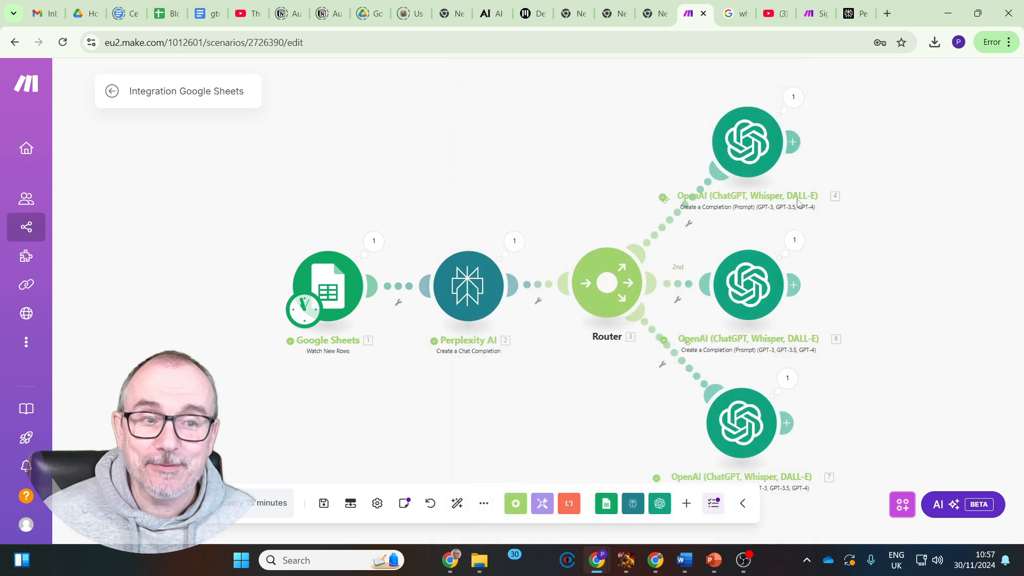
# Expand the message content in the third OpenAI module's run output and read through the generated article
pyautogui.click(787, 379)
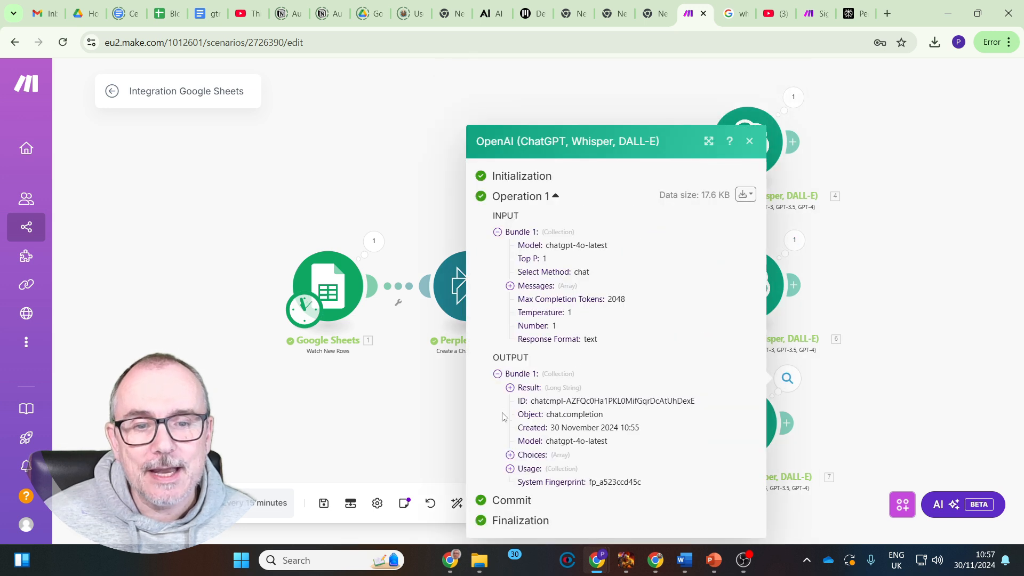
pyautogui.click(510, 455)
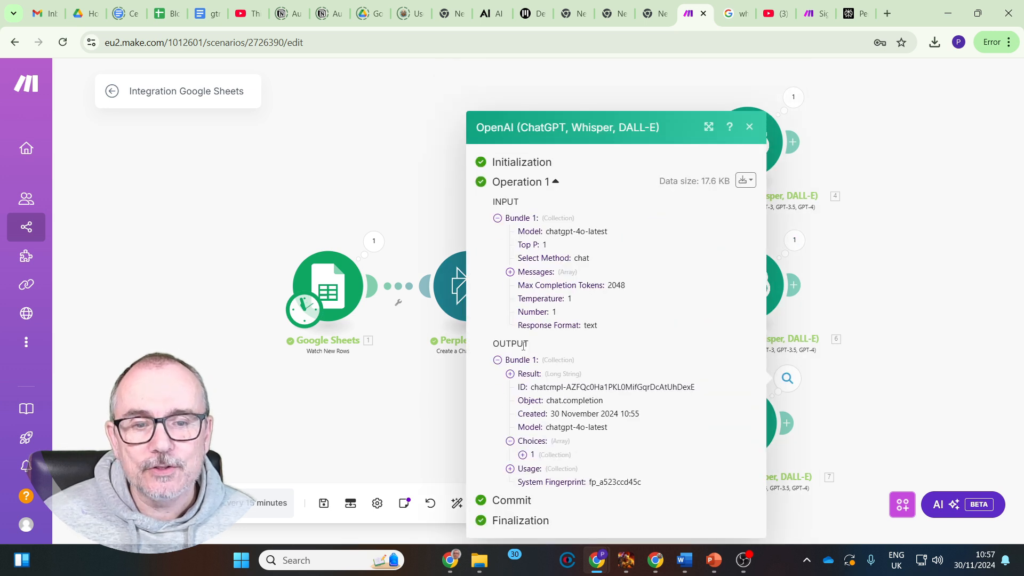
pyautogui.click(523, 454)
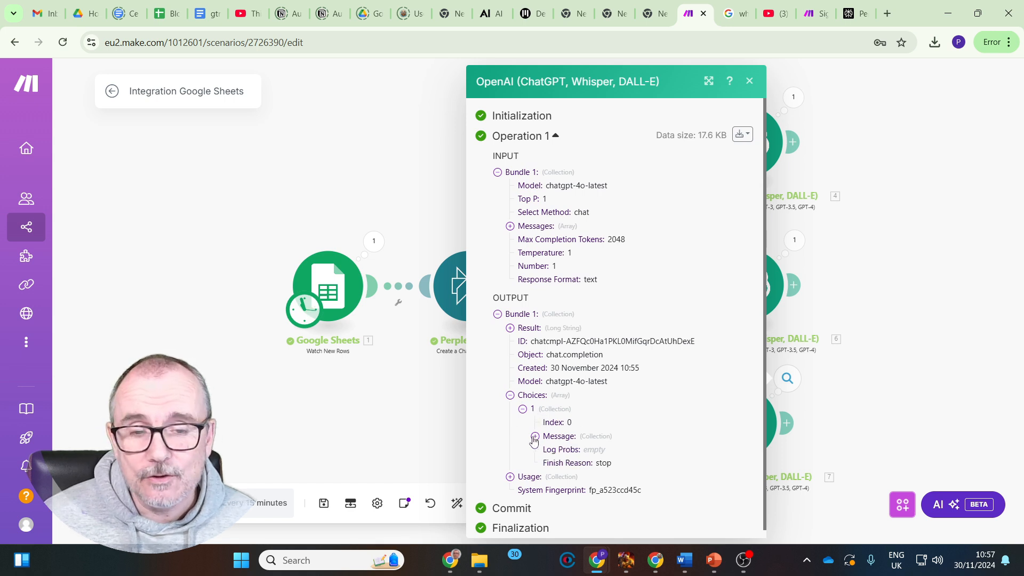
pyautogui.click(535, 436)
pyautogui.click(545, 464)
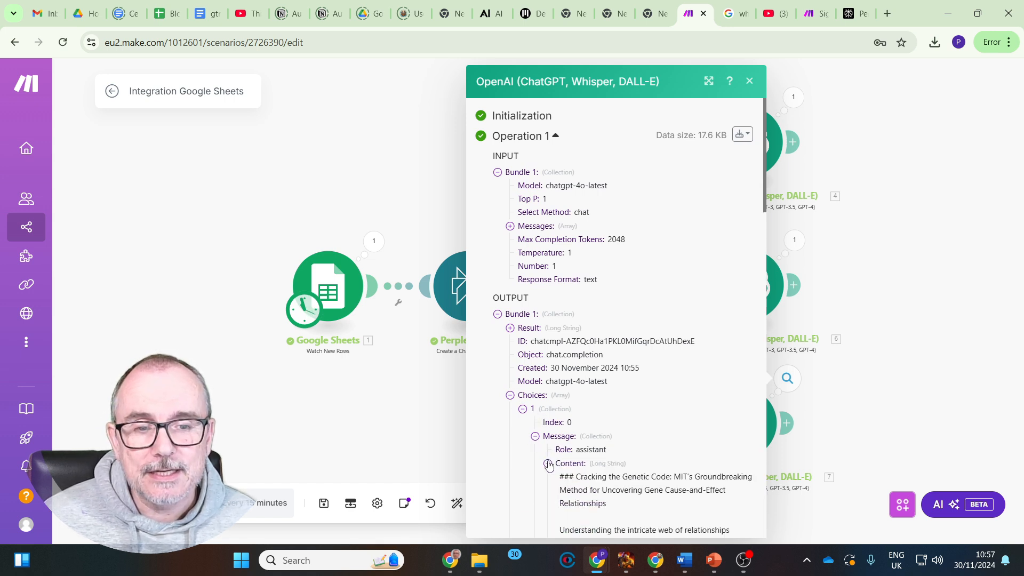
pyautogui.scroll(-10, 676, 303)
pyautogui.scroll(-10, 676, 303)
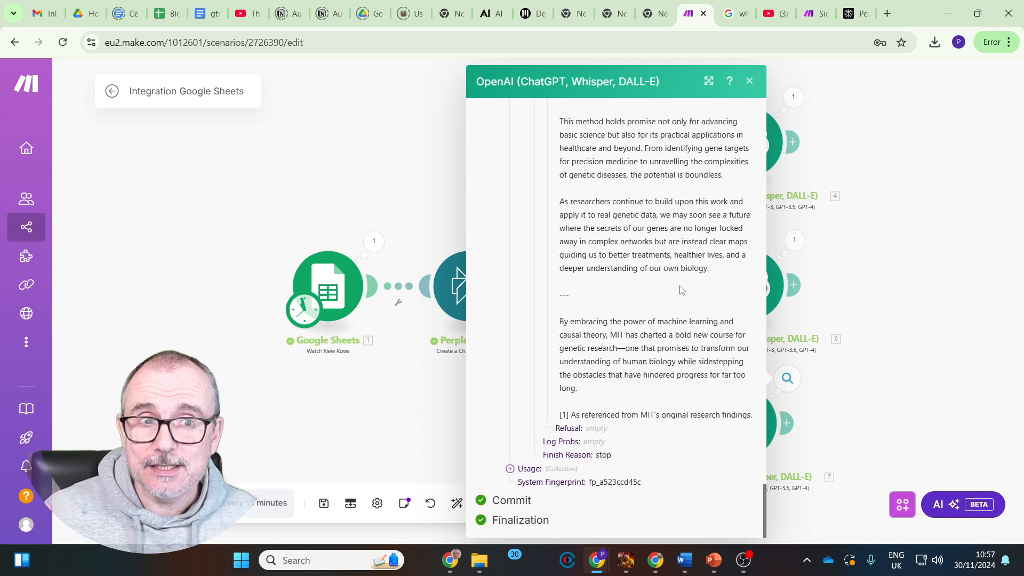
pyautogui.click(750, 81)
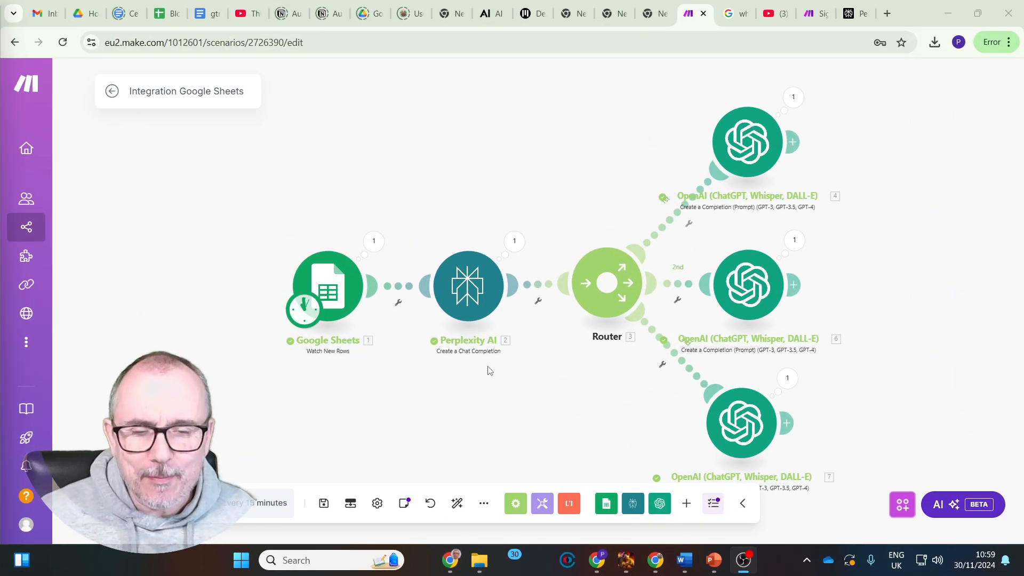
# Auto-align the scenario's modules
pyautogui.click(457, 507)
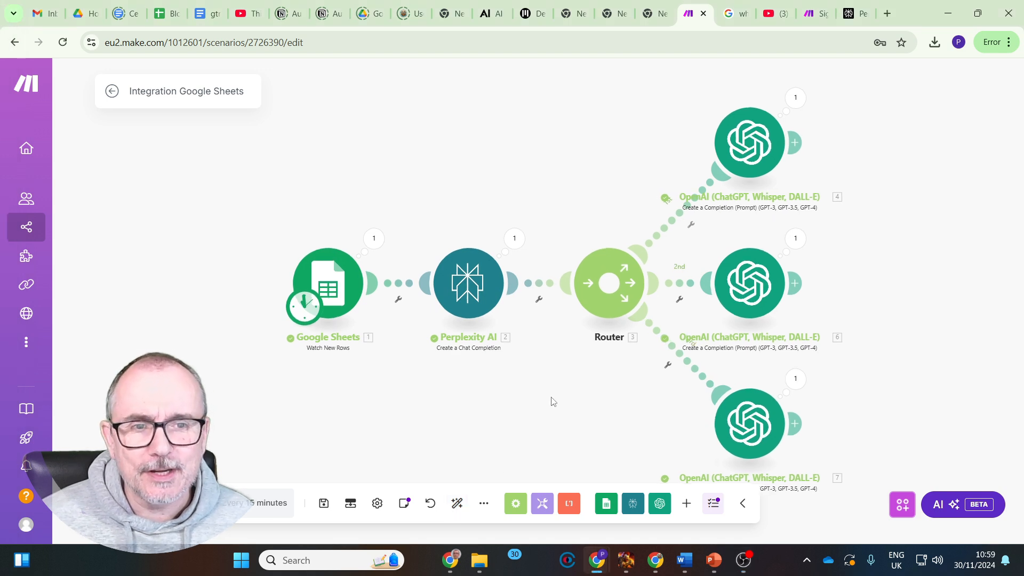
pyautogui.scroll(-2, 552, 403)
pyautogui.moveTo(516, 229); pyautogui.dragTo(320, 163)
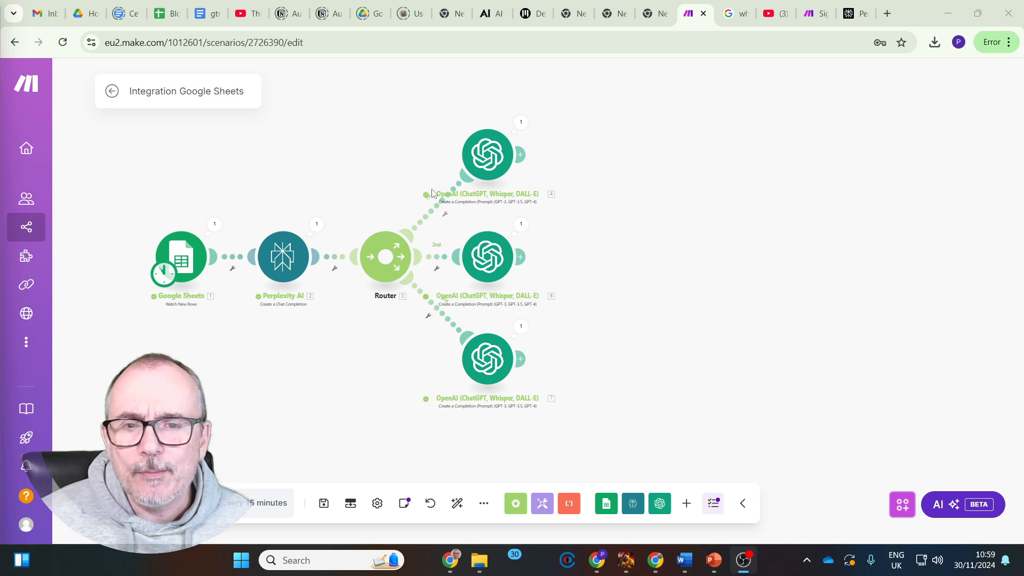
# Add a fourth branch to the router with an OpenAI Generate an Image module
pyautogui.click(384, 261)
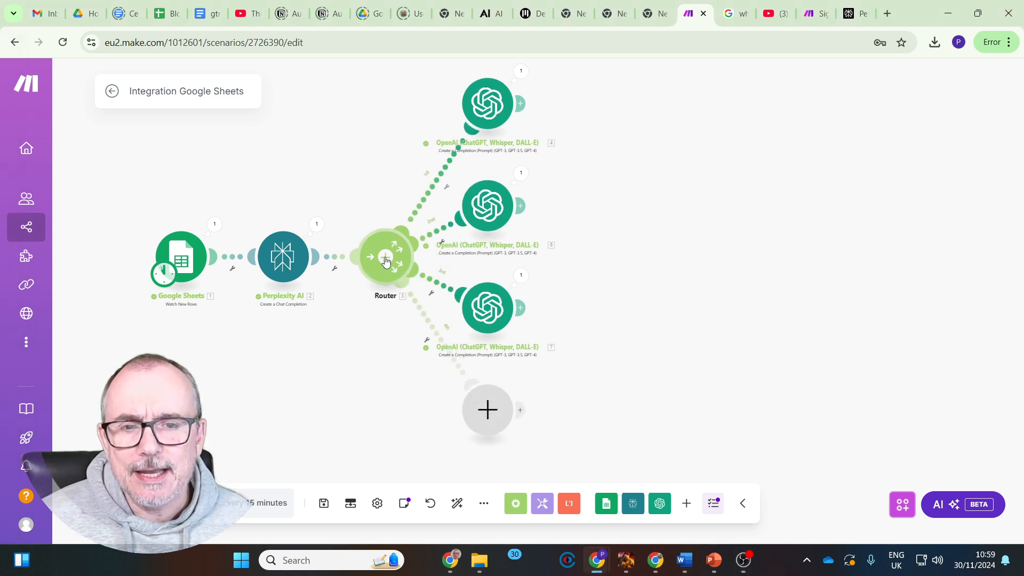
pyautogui.click(481, 413)
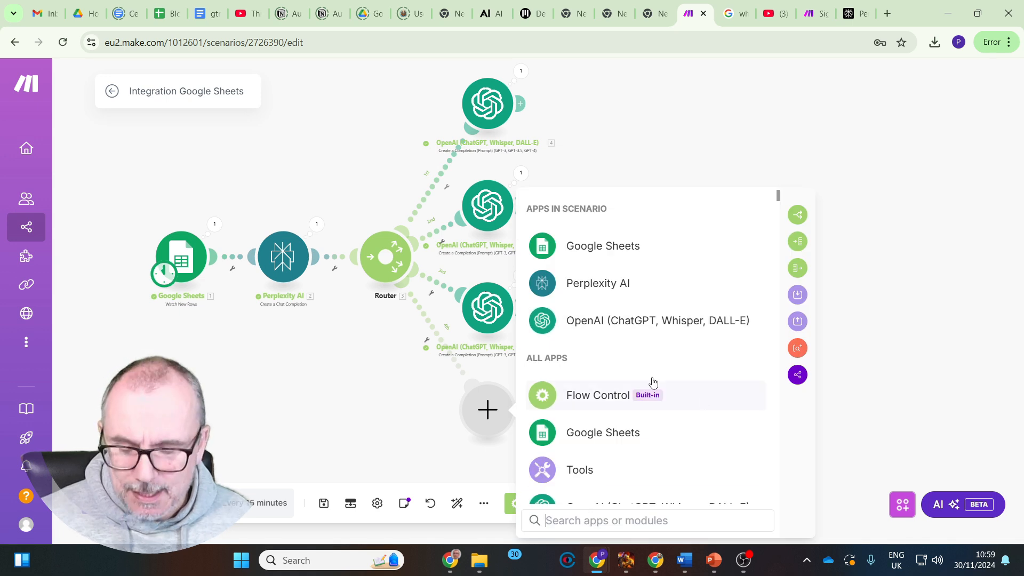
pyautogui.write('ch')
pyautogui.press('Return')
pyautogui.scroll(-1, 643, 376)
pyautogui.scroll(-4, 643, 376)
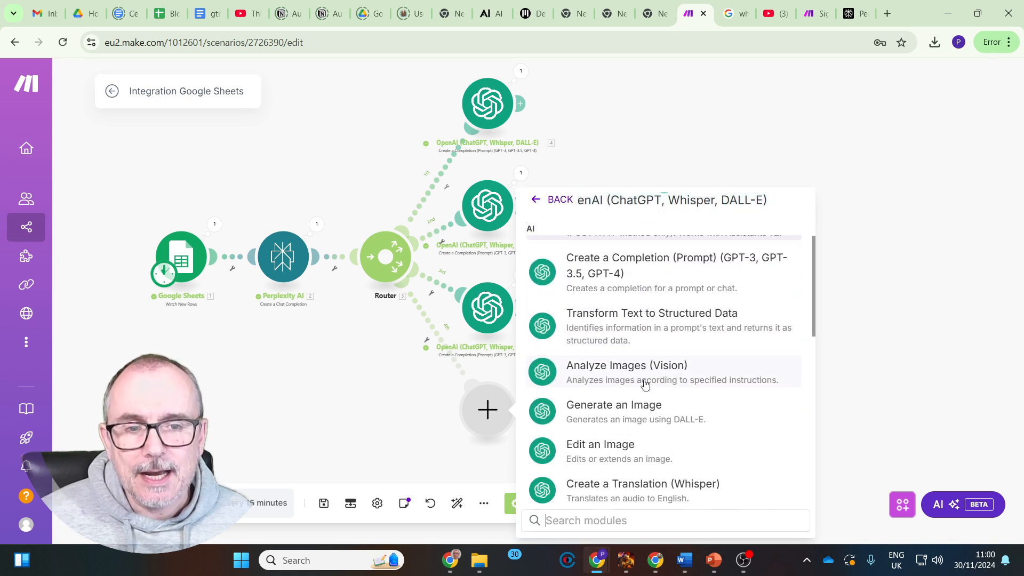
pyautogui.click(622, 352)
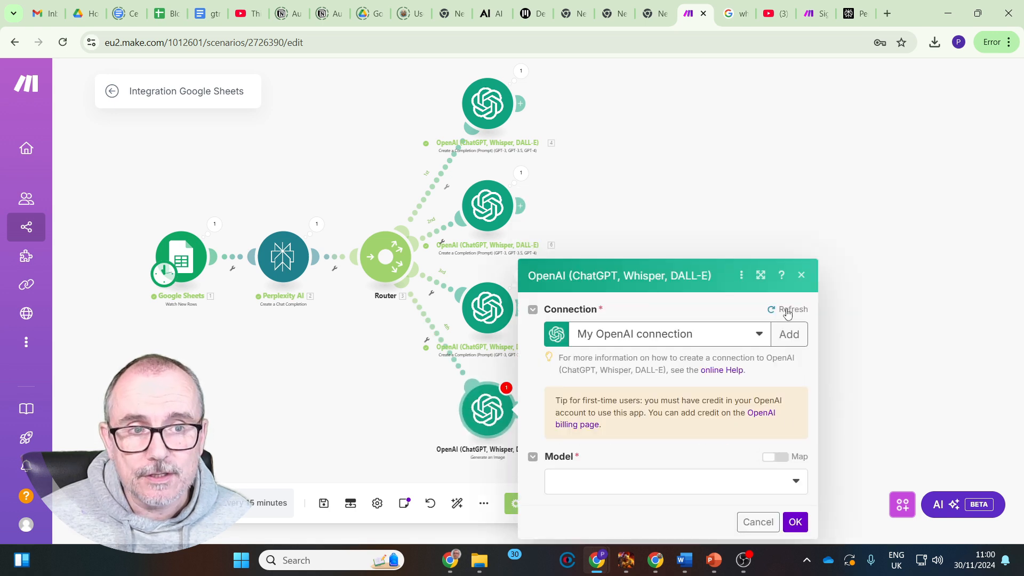
pyautogui.click(796, 482)
pyautogui.click(649, 486)
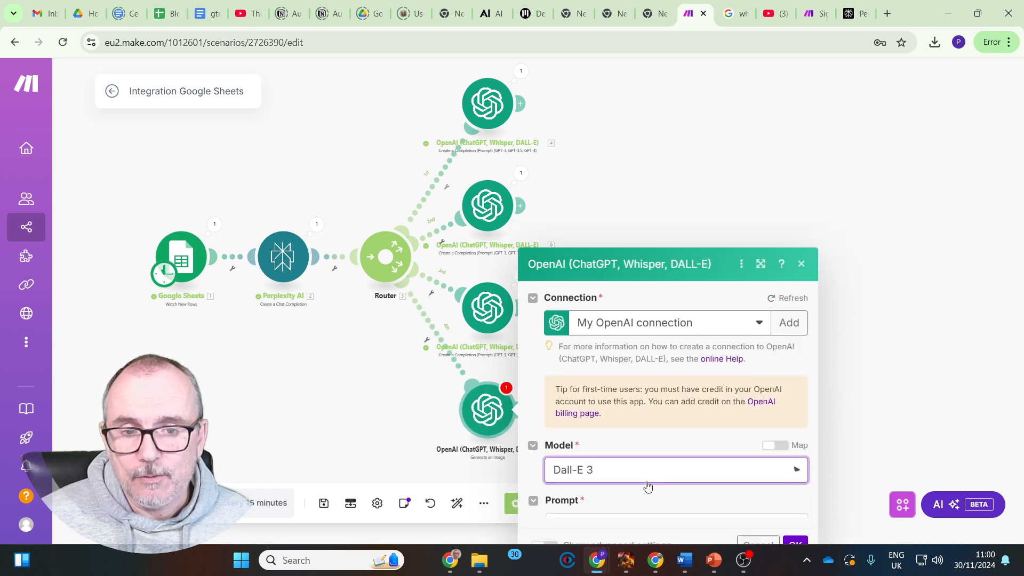
pyautogui.click(574, 450)
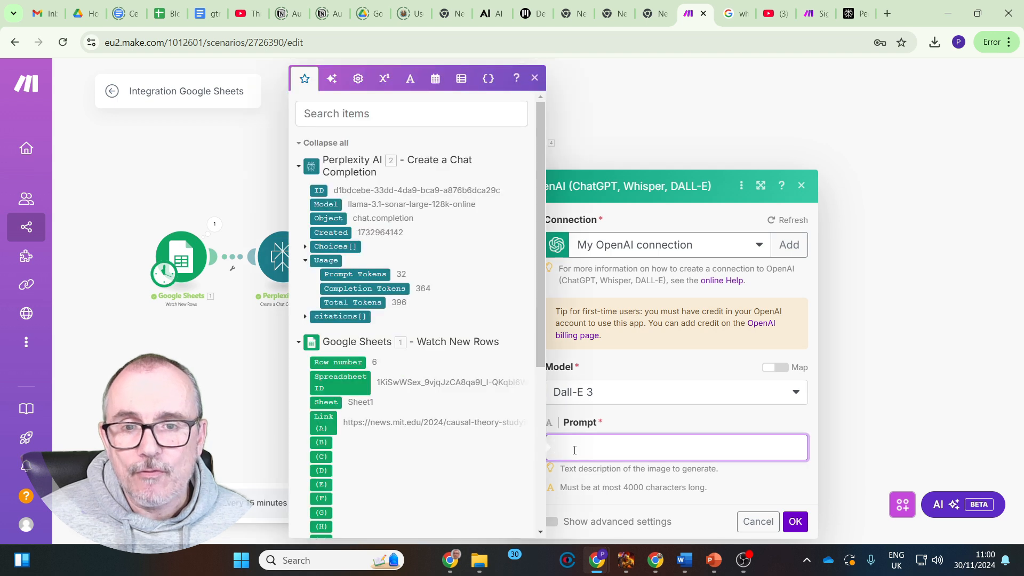
pyautogui.write('generate a suitable 6:9 image that would be suitable to represent the following')
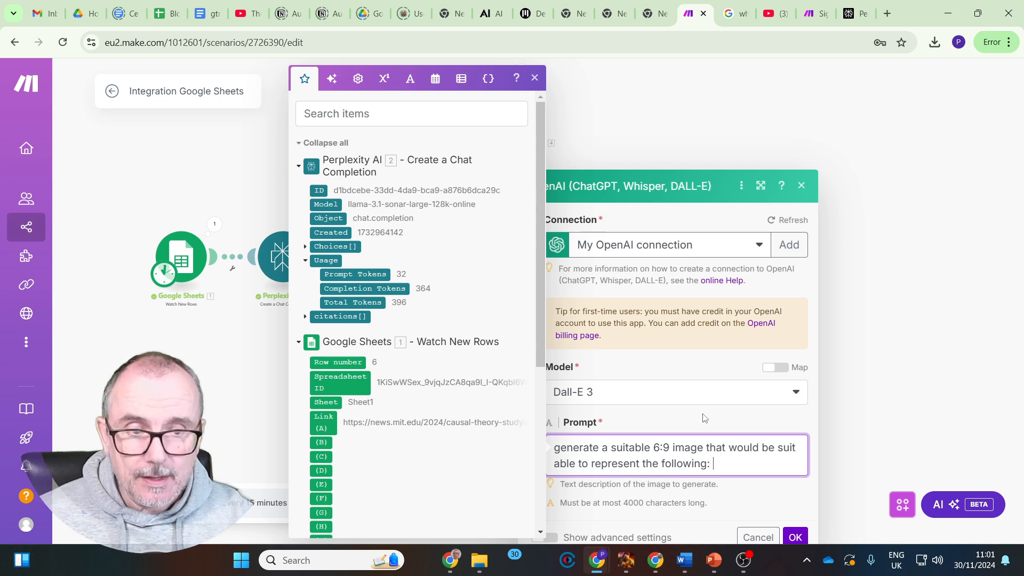
pyautogui.click(305, 249)
pyautogui.click(338, 289)
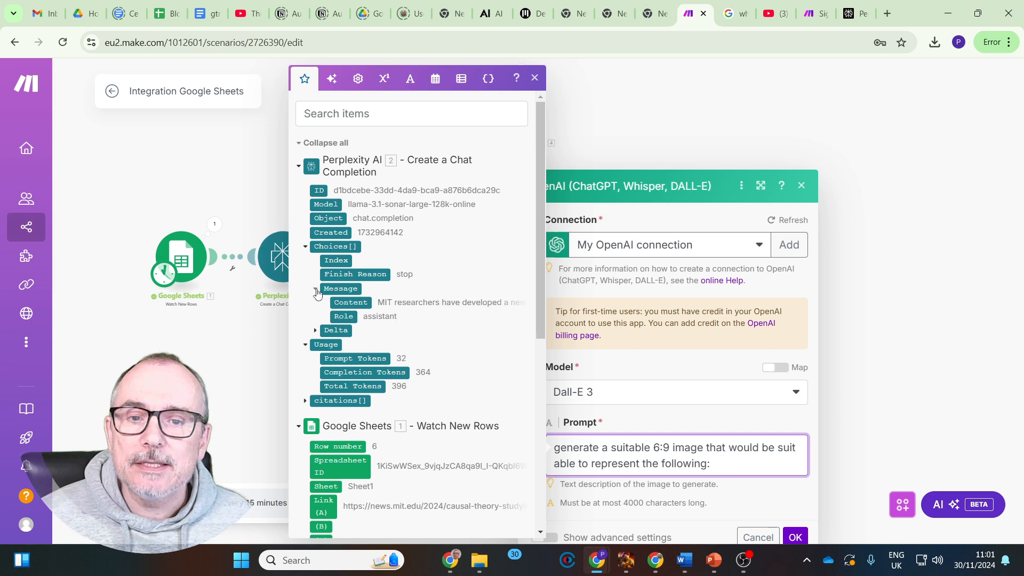
pyautogui.click(353, 303)
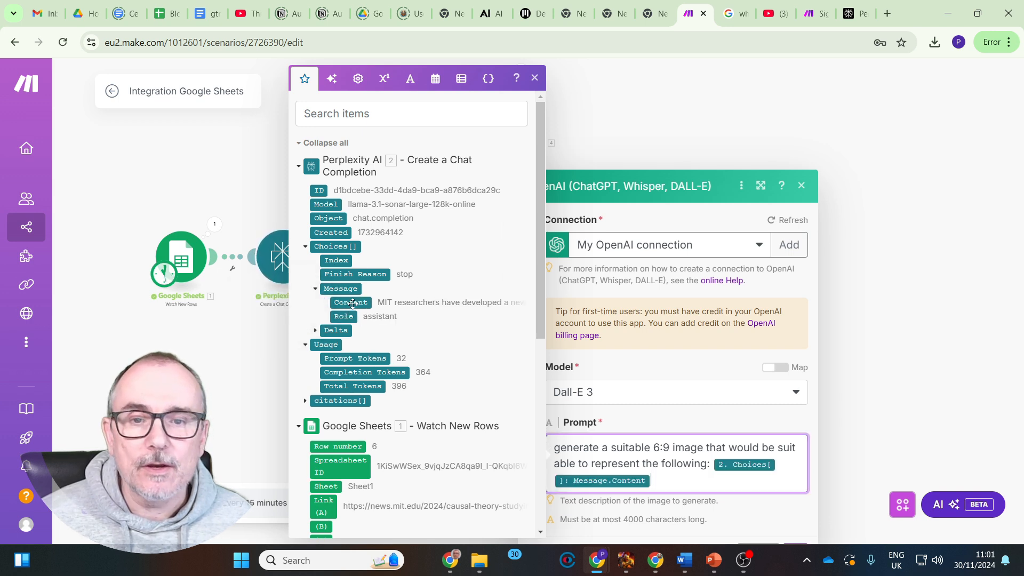
pyautogui.click(801, 185)
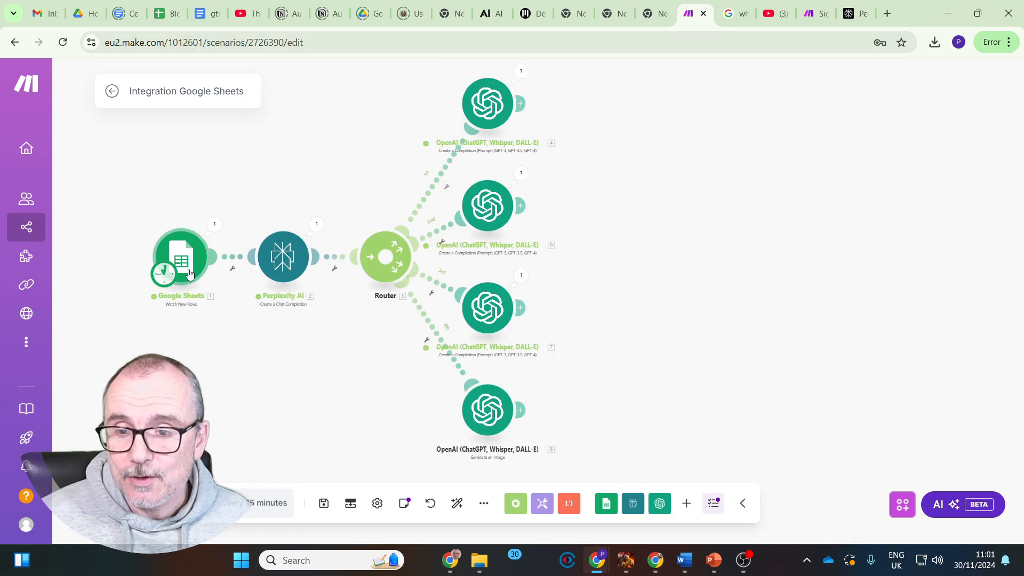
# Run the scenario once and inspect the run details of the image generation module, including its input bundle
pyautogui.click(141, 502)
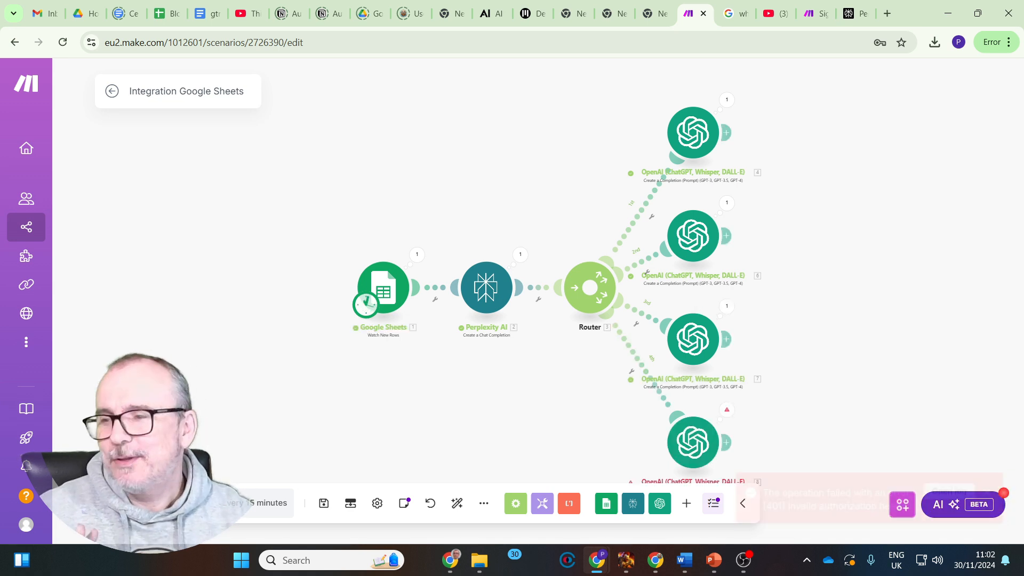
pyautogui.scroll(-4, 792, 259)
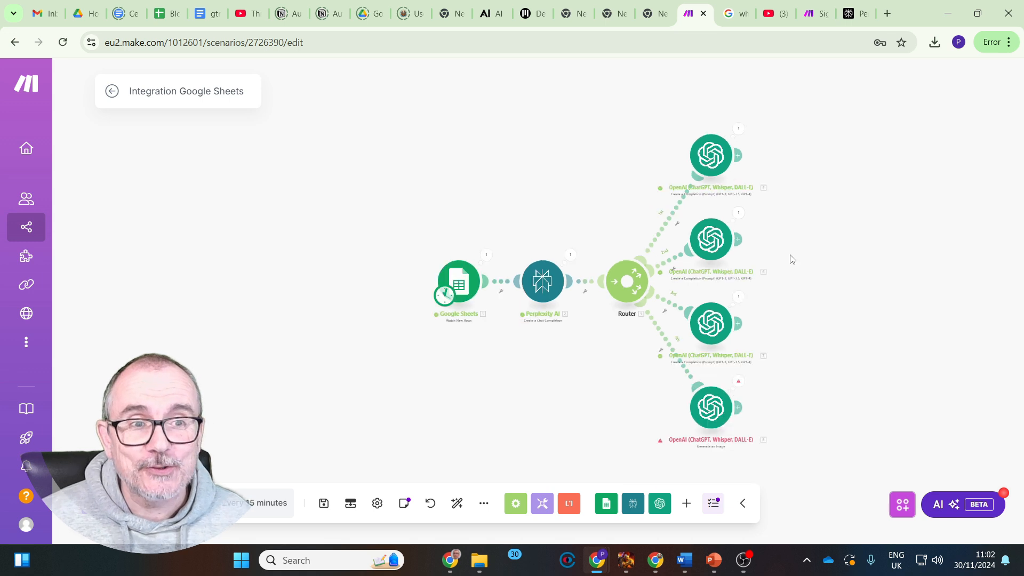
pyautogui.scroll(3, 791, 259)
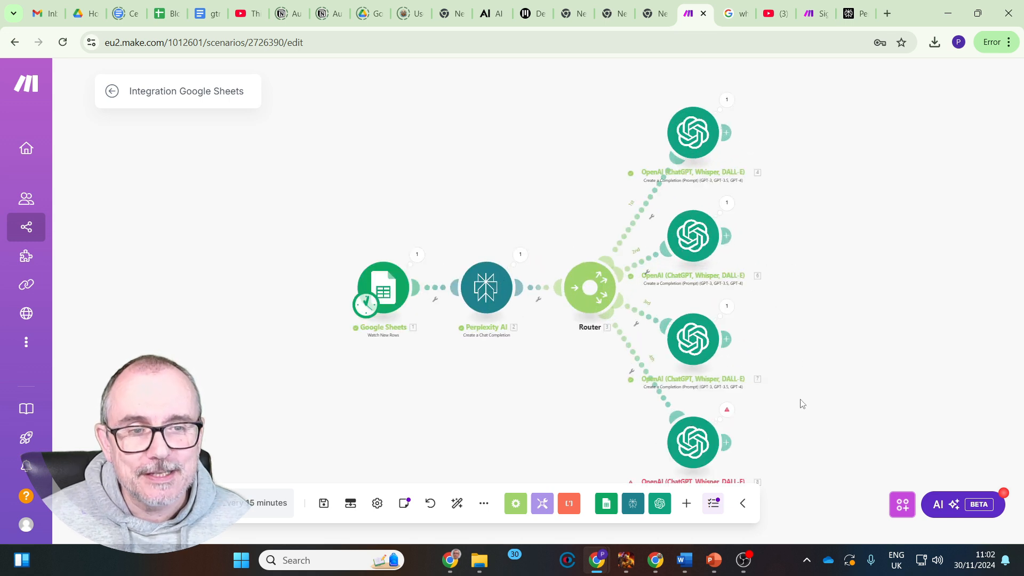
pyautogui.moveTo(794, 397); pyautogui.dragTo(720, 292)
pyautogui.click(645, 303)
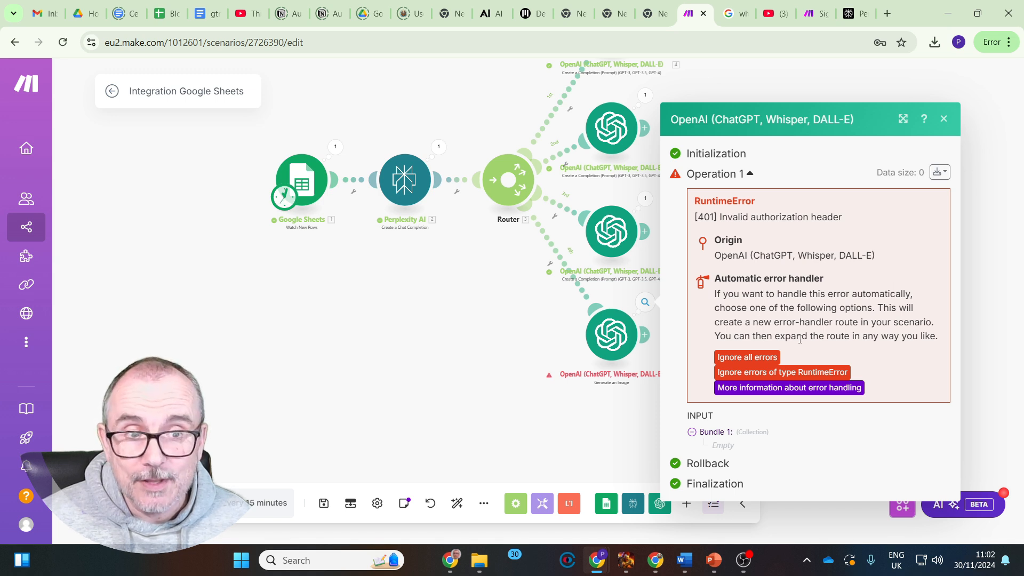
pyautogui.click(712, 434)
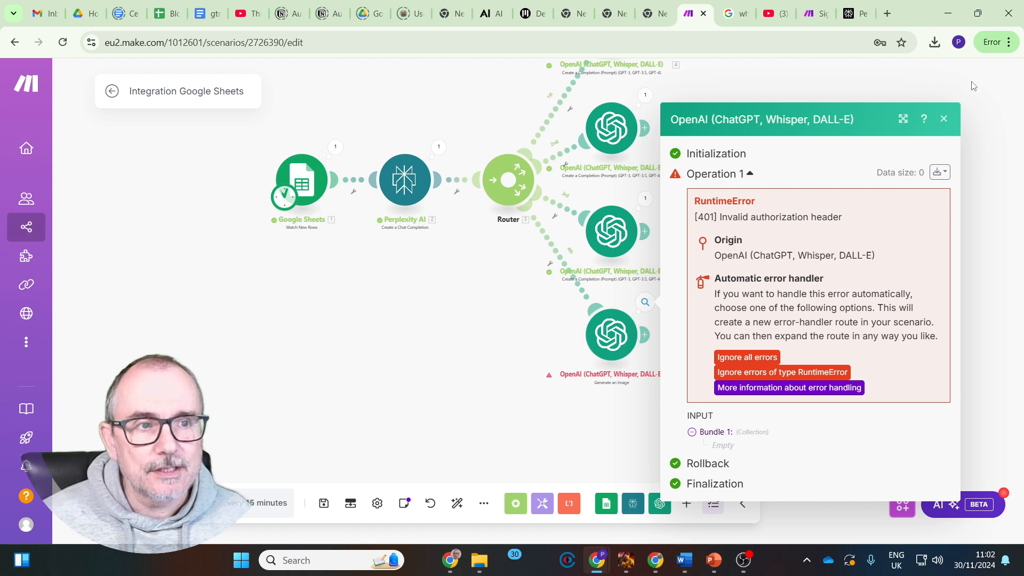
pyautogui.click(944, 121)
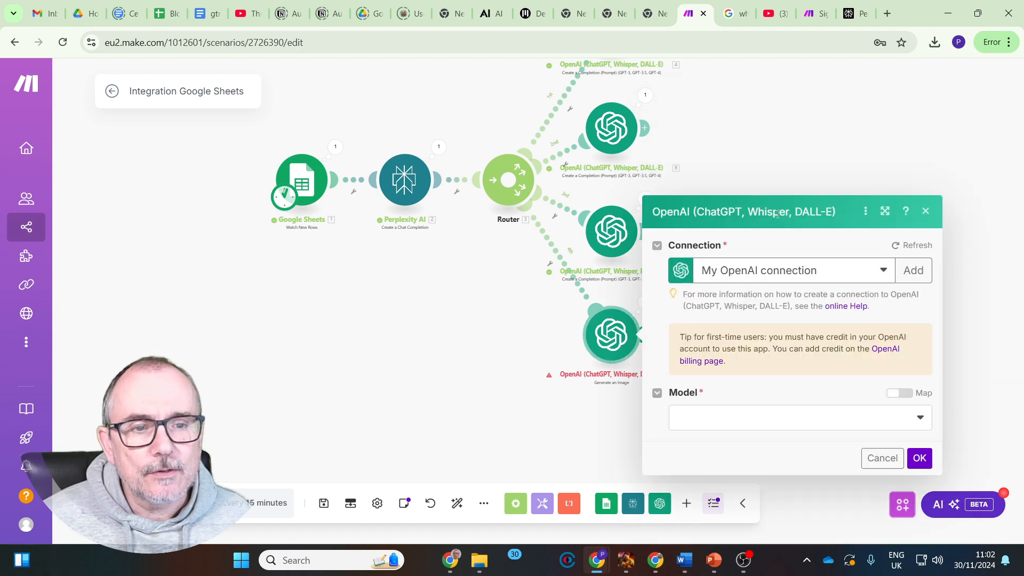
# Configure the image module with Dall-E 3 and the prompt "create a sutable 6:9 image that will work with the following information:" followed by Perplexity's message Content
pyautogui.click(920, 417)
pyautogui.click(795, 415)
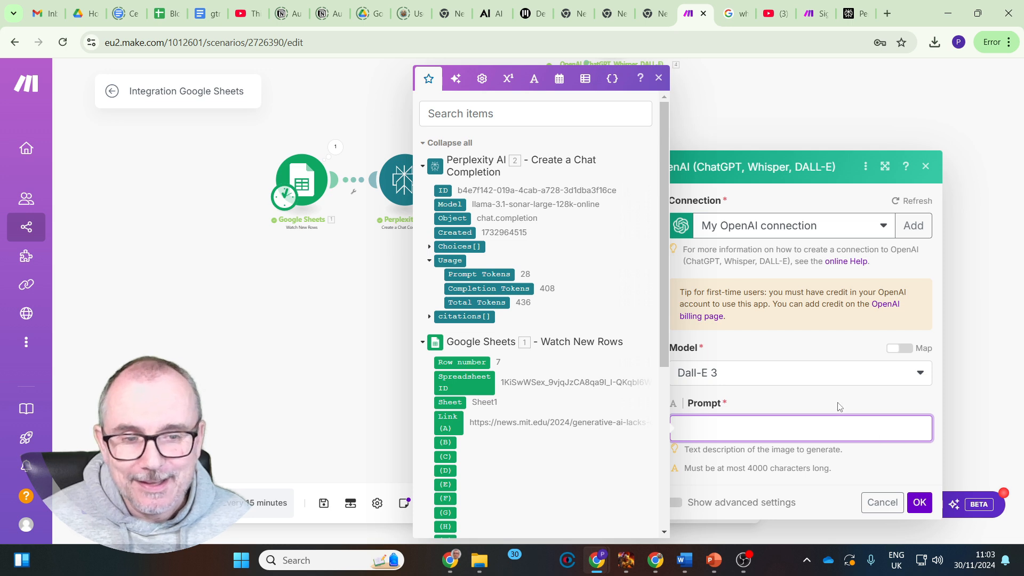
pyautogui.write('create a sutable 6:9 image that will work with the following information')
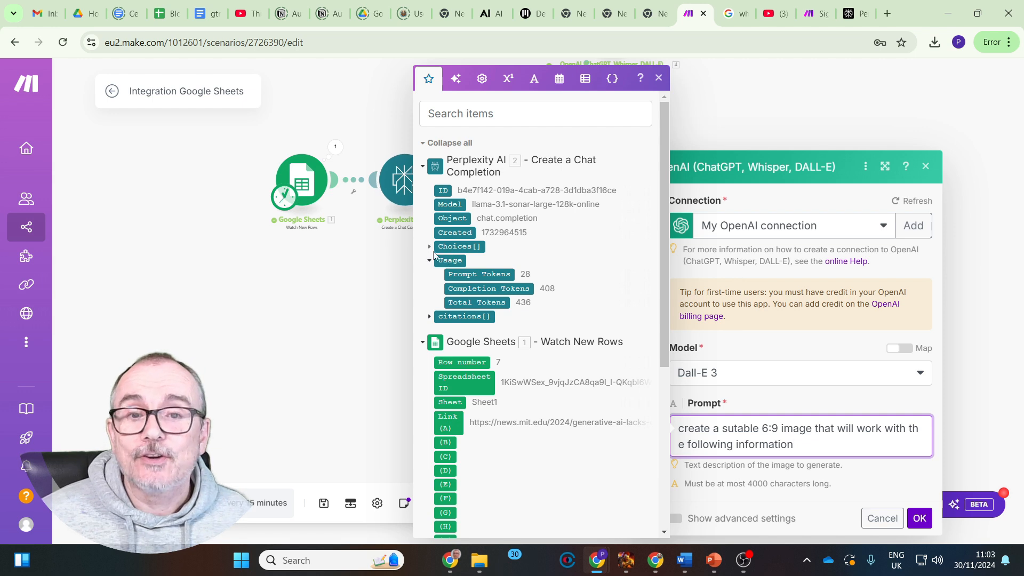
pyautogui.click(457, 246)
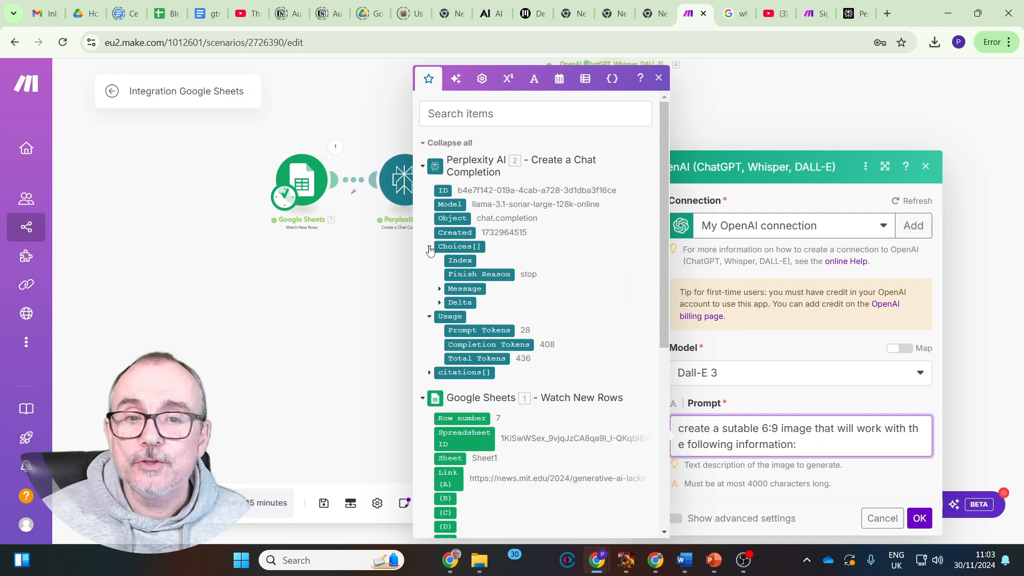
pyautogui.click(439, 289)
pyautogui.click(472, 303)
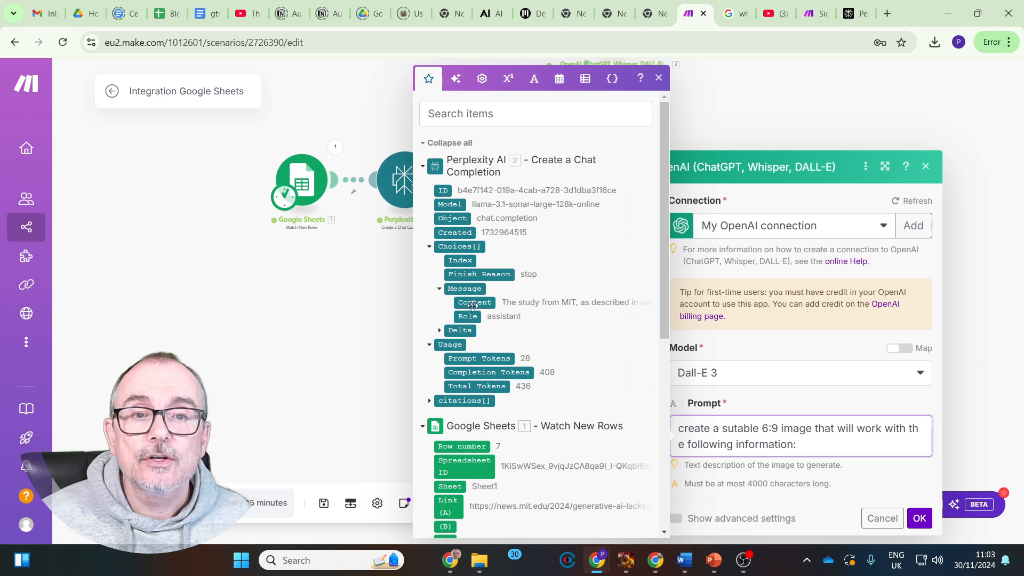
pyautogui.click(919, 534)
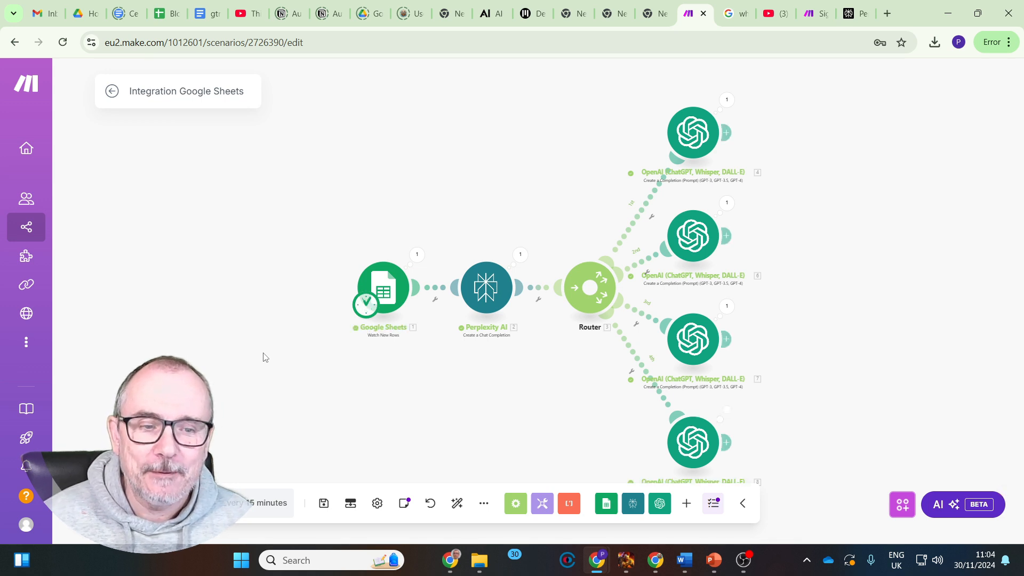
# Examine the run outputs of the three OpenAI completion modules and the image generation module, expanding their Choices and Data arrays
pyautogui.click(726, 99)
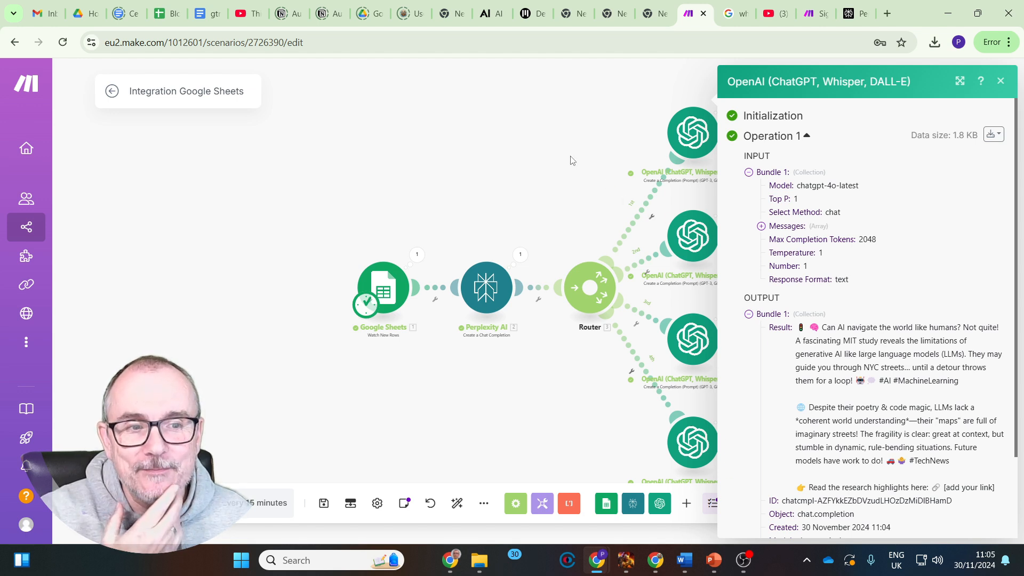
pyautogui.click(761, 393)
pyautogui.scroll(-5, 858, 279)
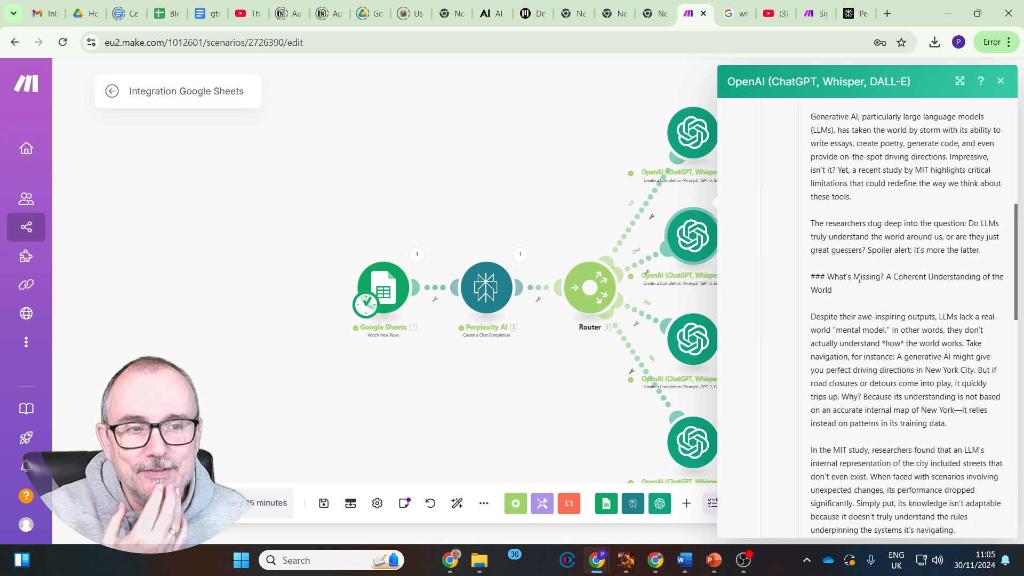
pyautogui.scroll(-2, 859, 279)
pyautogui.click(715, 319)
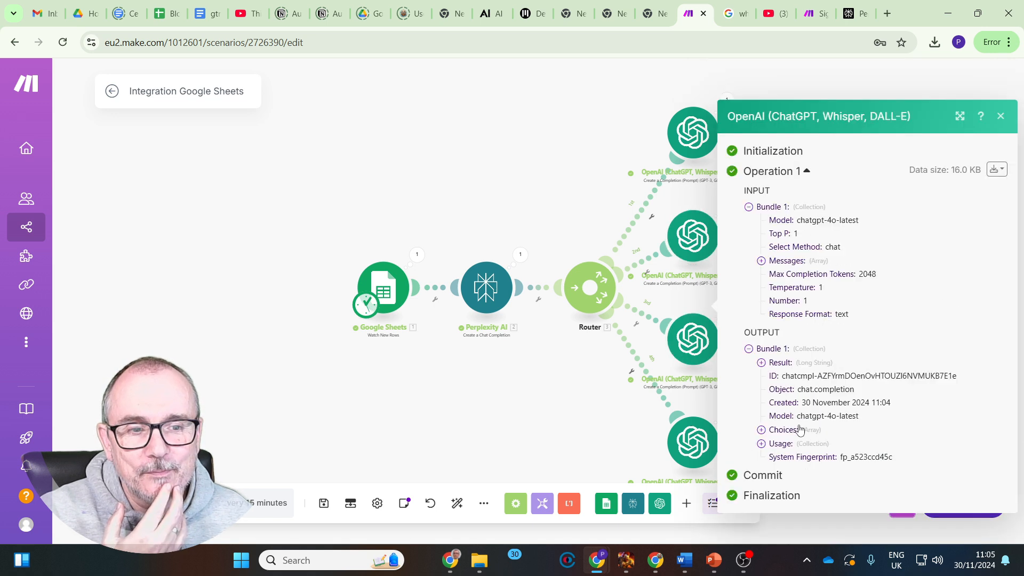
pyautogui.click(761, 429)
pyautogui.scroll(-10, 741, 405)
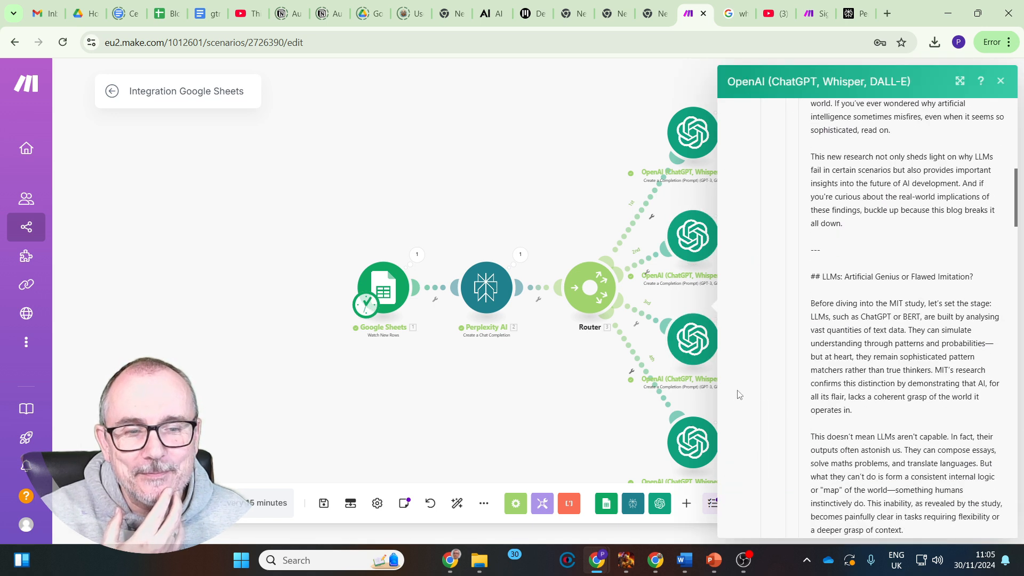
pyautogui.click(587, 418)
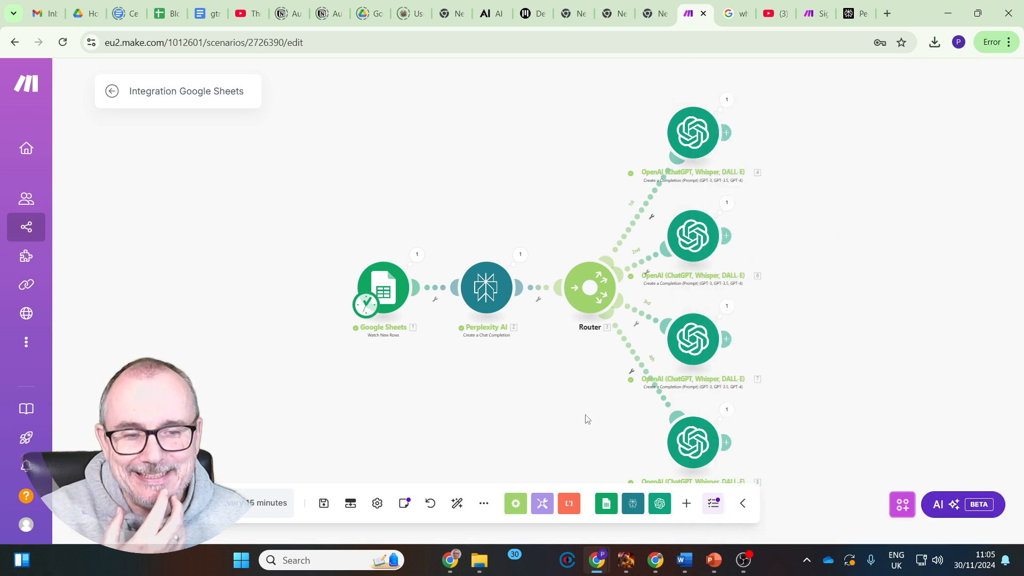
pyautogui.click(725, 411)
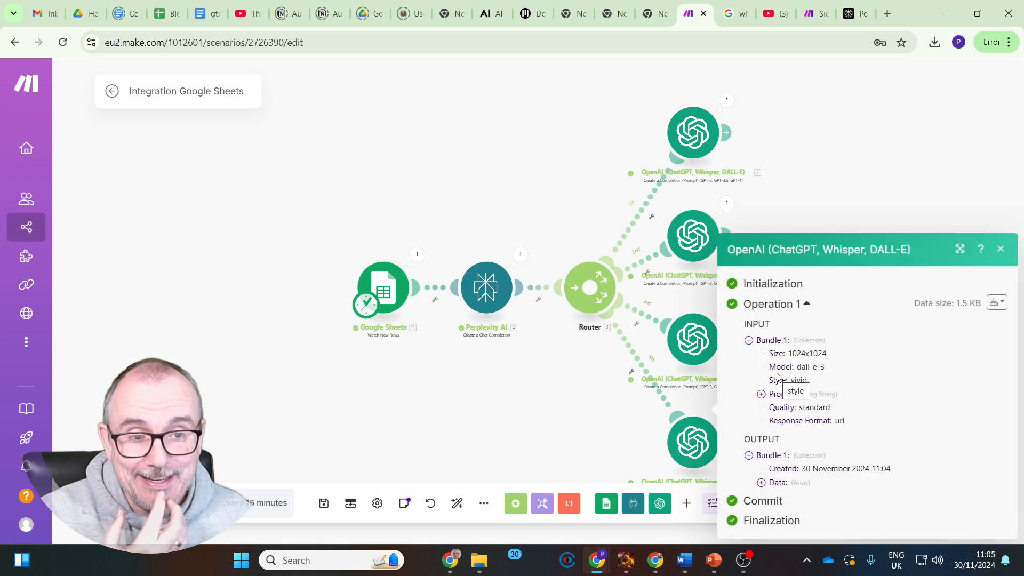
pyautogui.click(761, 482)
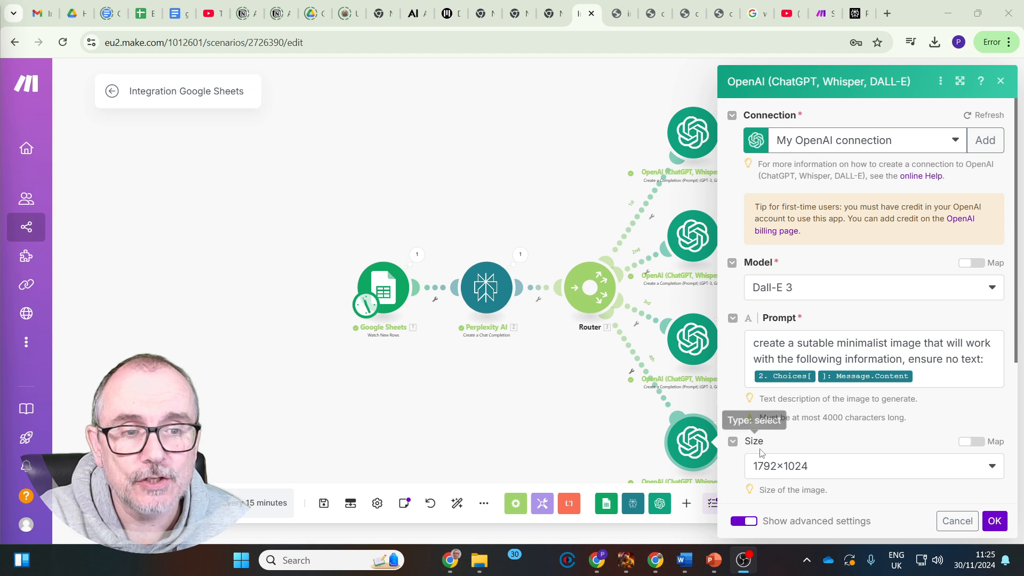
# Review the image generation module's basic and advanced settings, including the Size option, and close them without saving
pyautogui.click(744, 523)
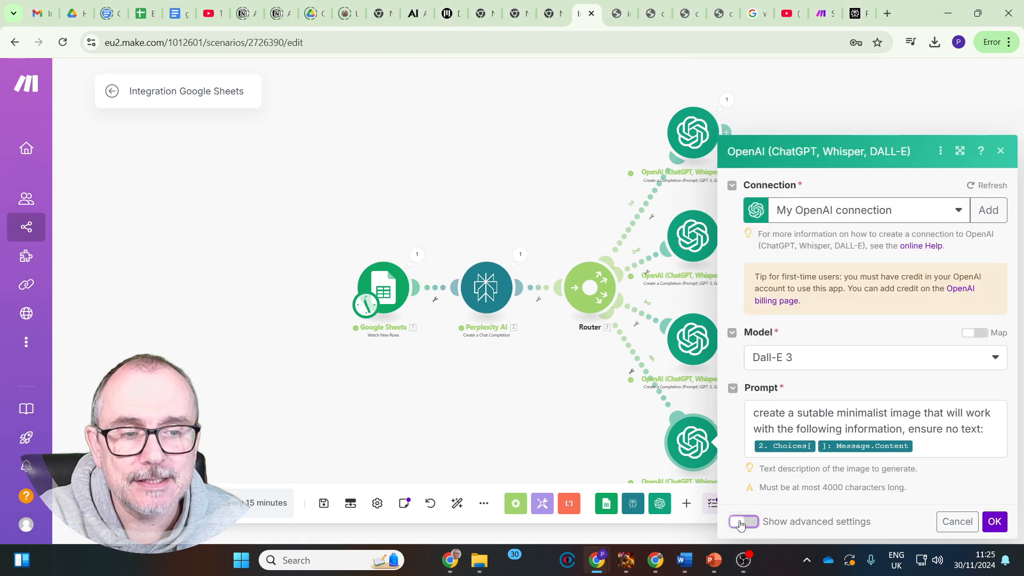
pyautogui.click(744, 523)
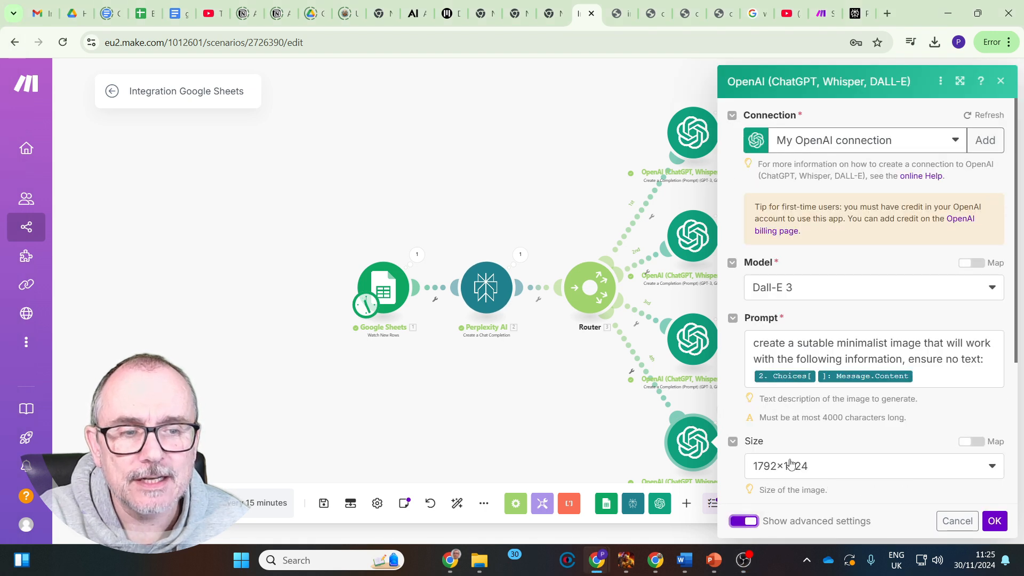
pyautogui.click(955, 518)
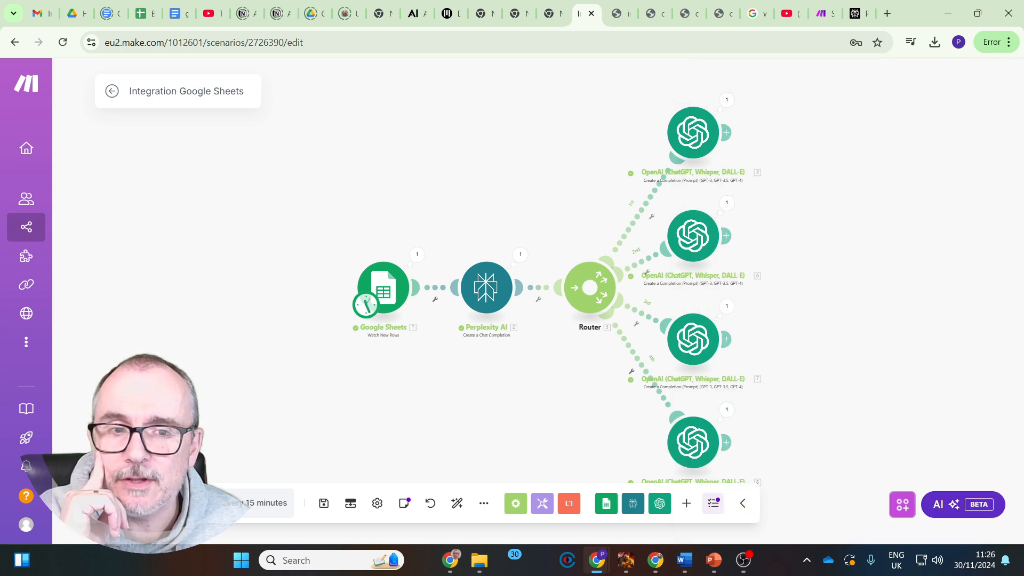
# Disable the router's second and third routes, keep the first one enabled, and run the scenario once
pyautogui.click(648, 211)
pyautogui.click(658, 271)
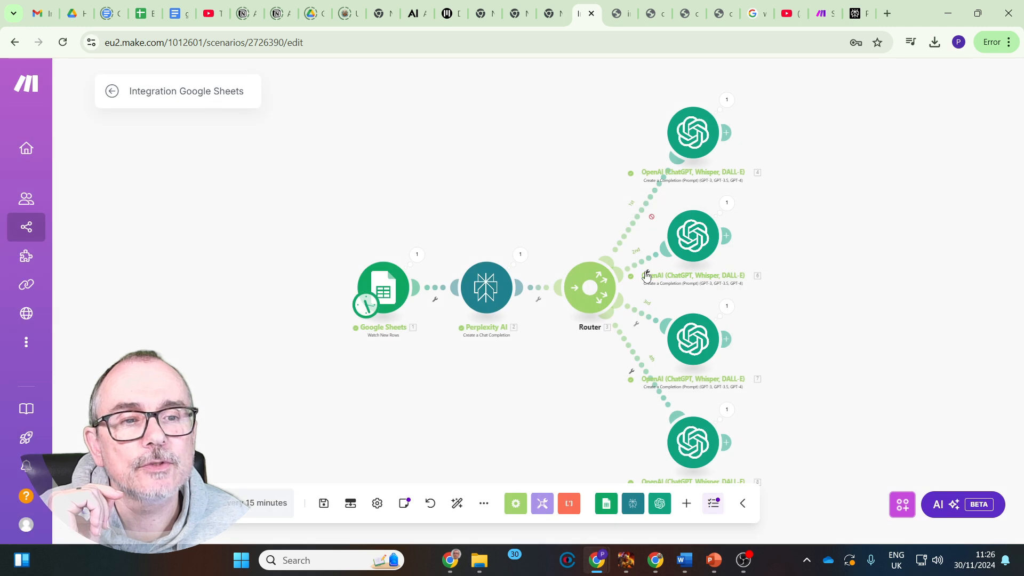
pyautogui.rightClick(644, 332)
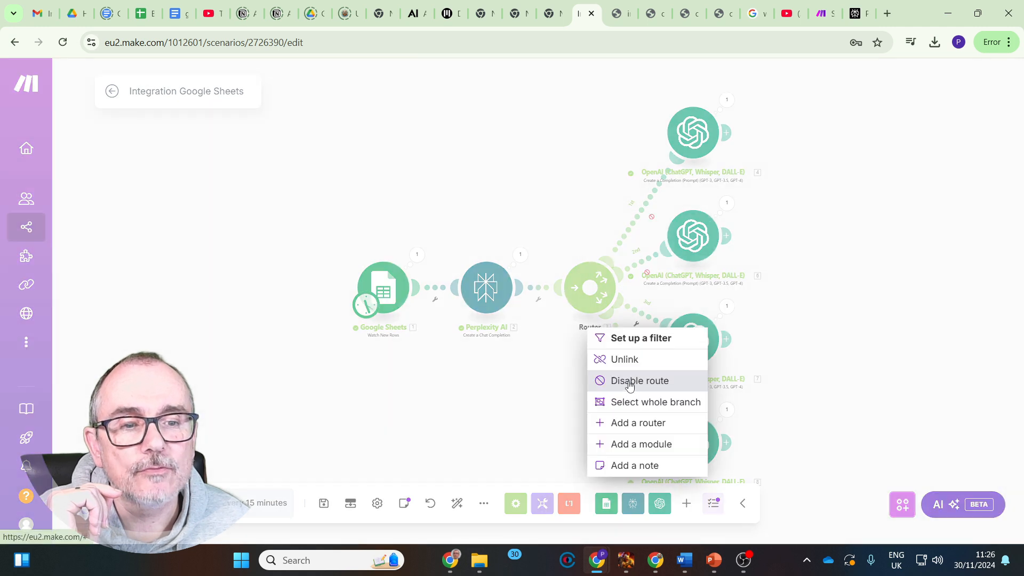
pyautogui.click(627, 380)
pyautogui.click(652, 219)
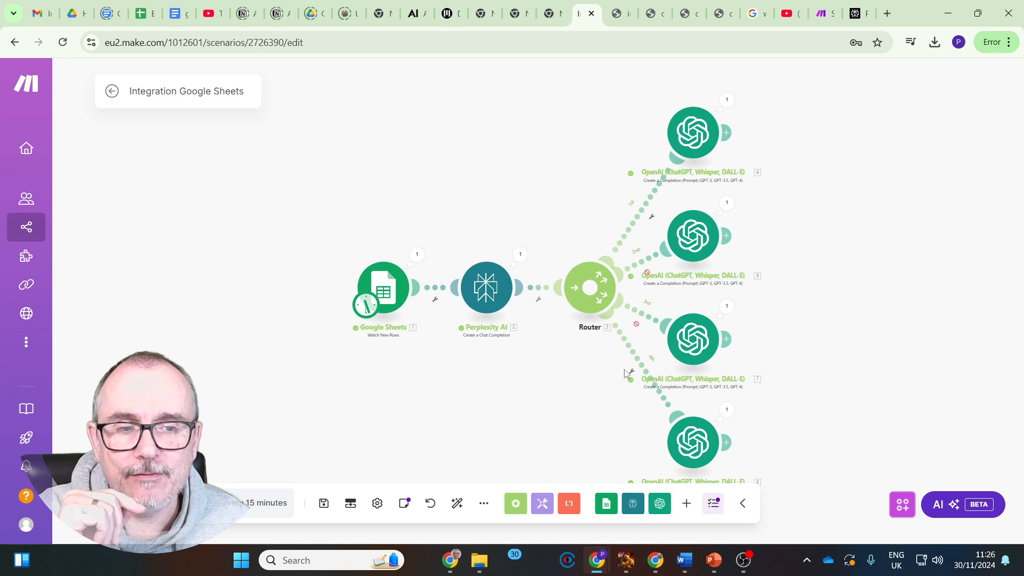
pyautogui.click(137, 503)
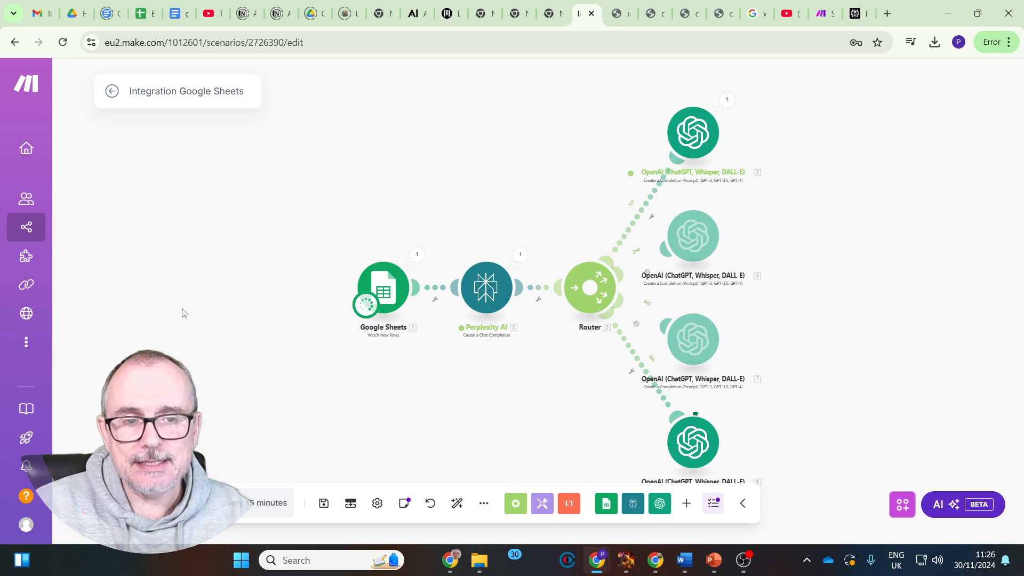
# Inspect the image generation module's run details in the enlarged view, expand its output data and select the generated image's URL
pyautogui.scroll(-1, 250, 380)
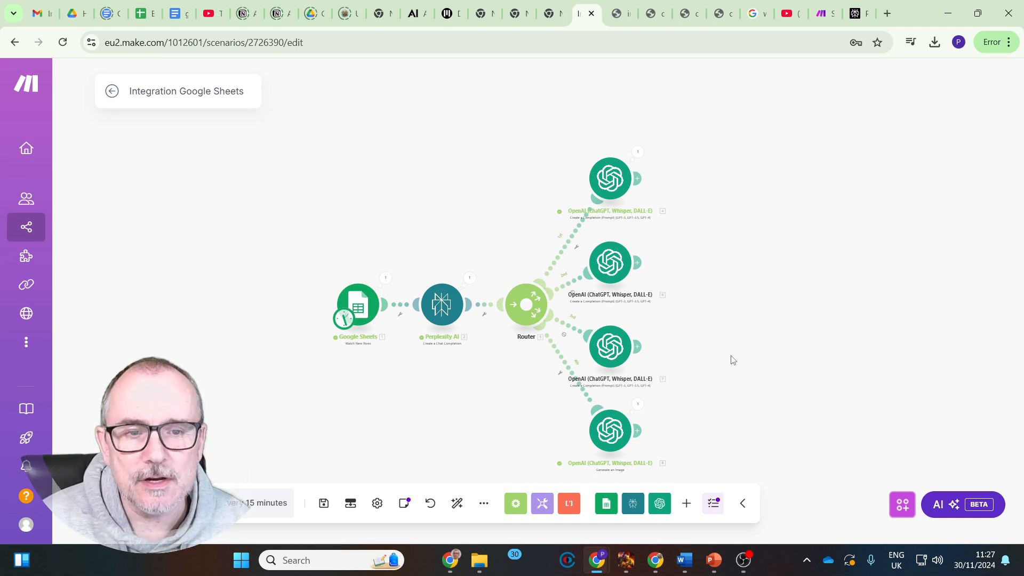
pyautogui.click(638, 404)
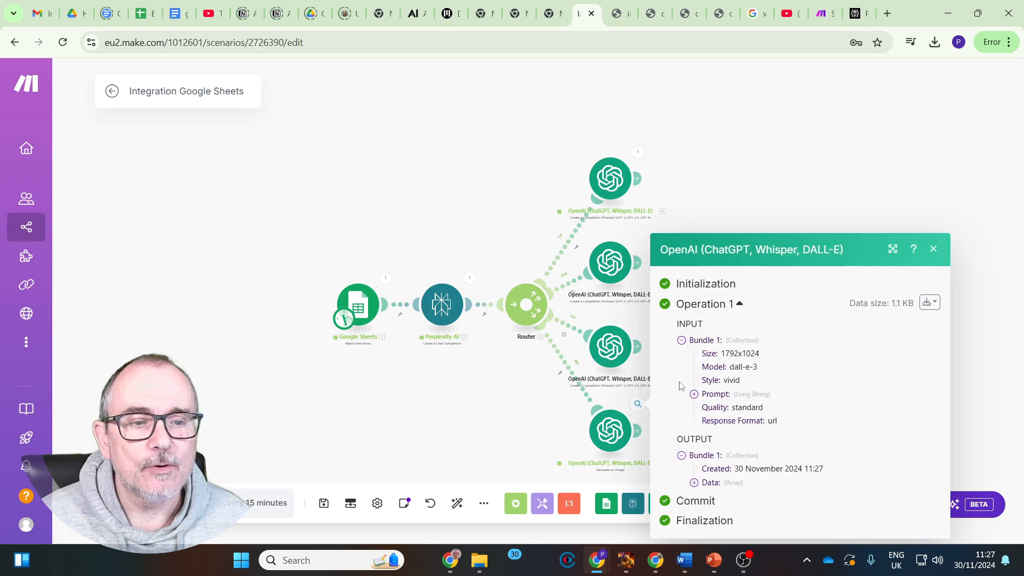
pyautogui.click(893, 249)
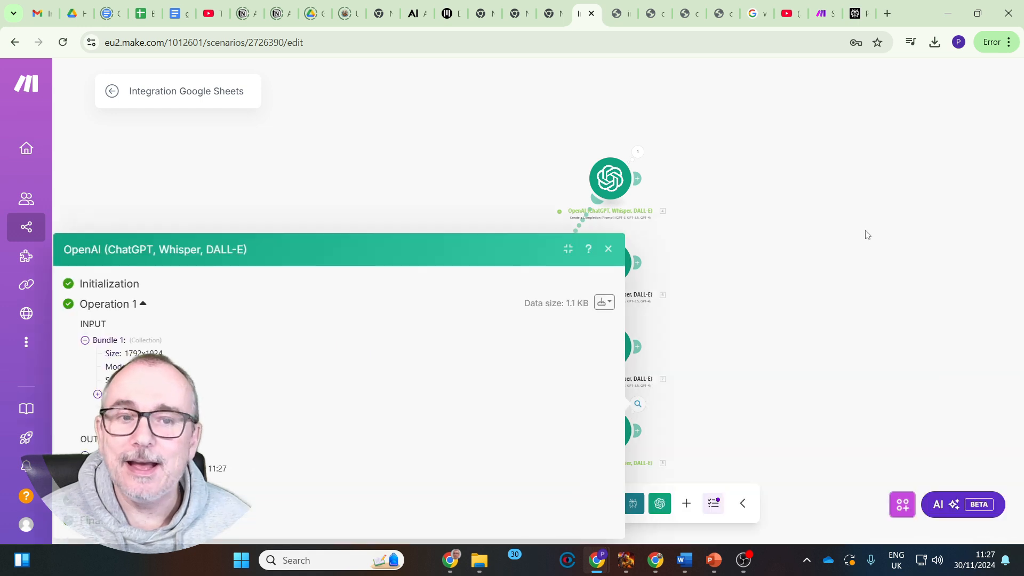
pyautogui.tripleClick(745, 255)
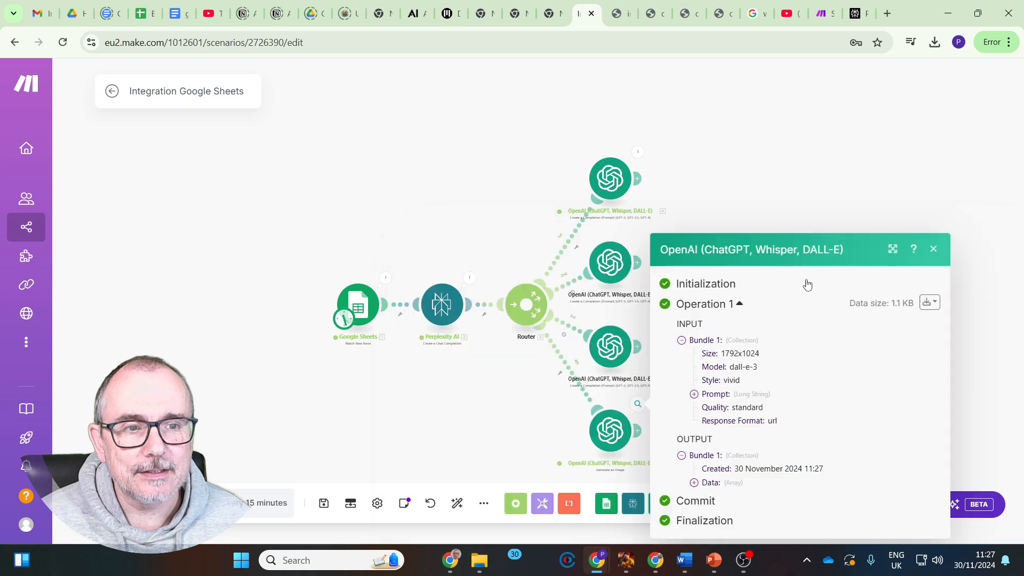
pyautogui.click(892, 249)
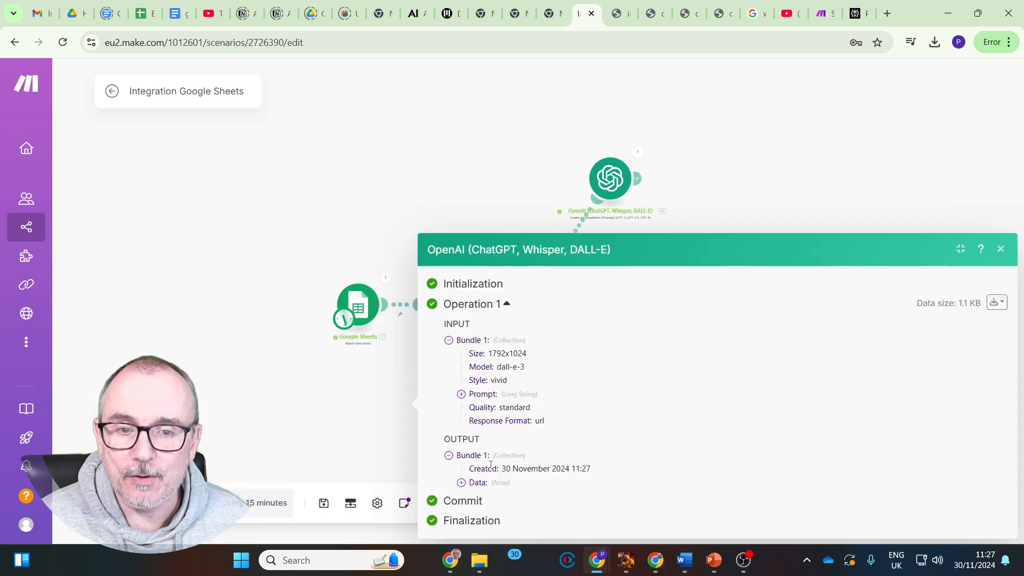
pyautogui.click(461, 482)
pyautogui.click(474, 483)
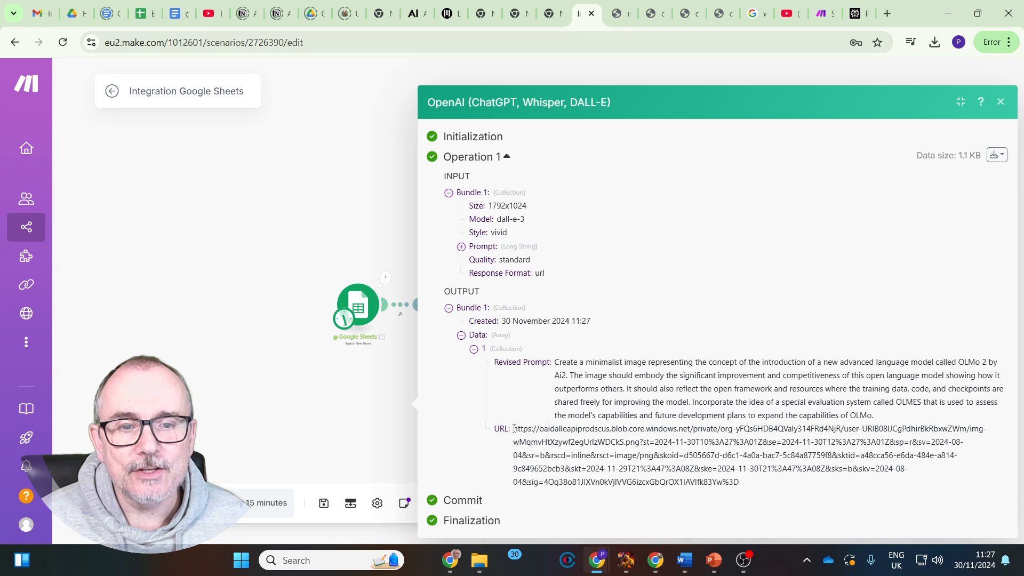
pyautogui.moveTo(525, 429); pyautogui.dragTo(787, 485)
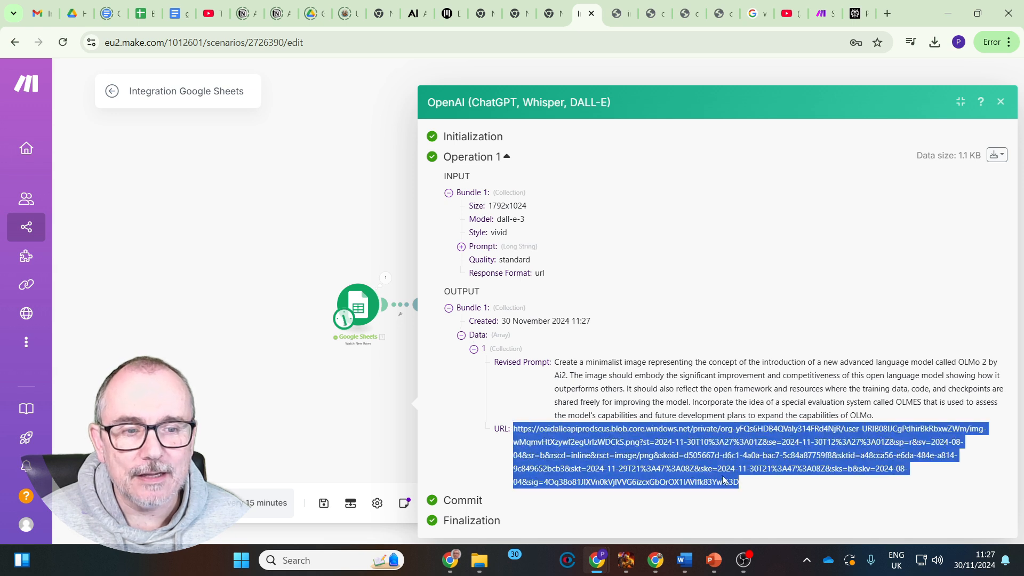
pyautogui.click(704, 370)
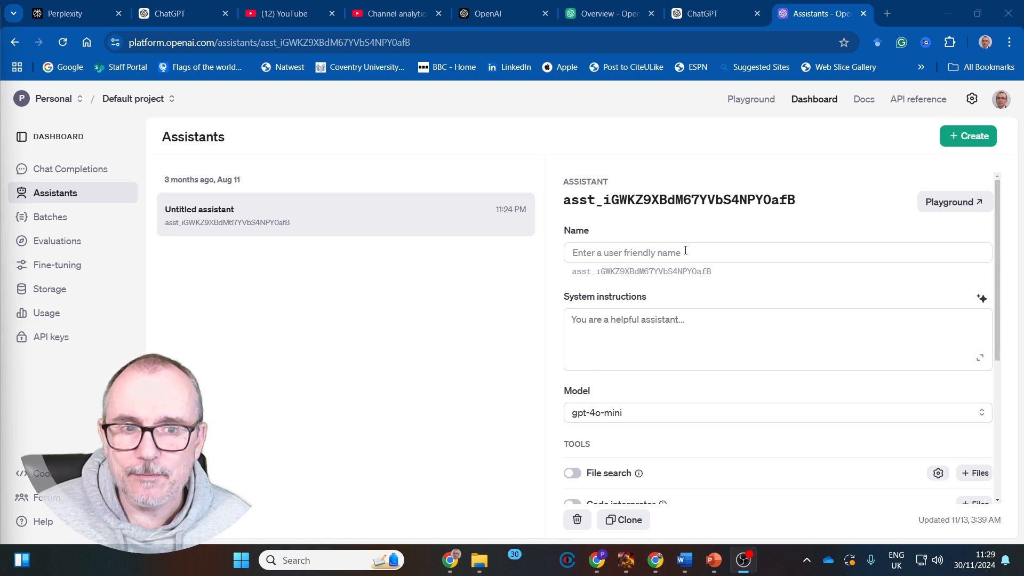
# On the OpenAI platform's Assistants page, examine the untitled assistant's system instructions, model, tools and response format options
pyautogui.click(574, 326)
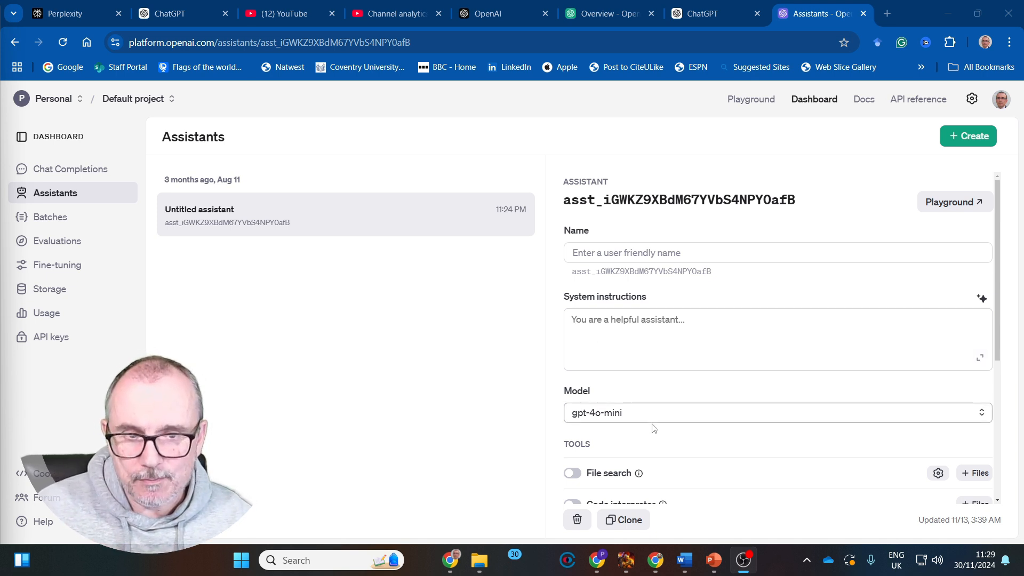
pyautogui.scroll(-3, 635, 446)
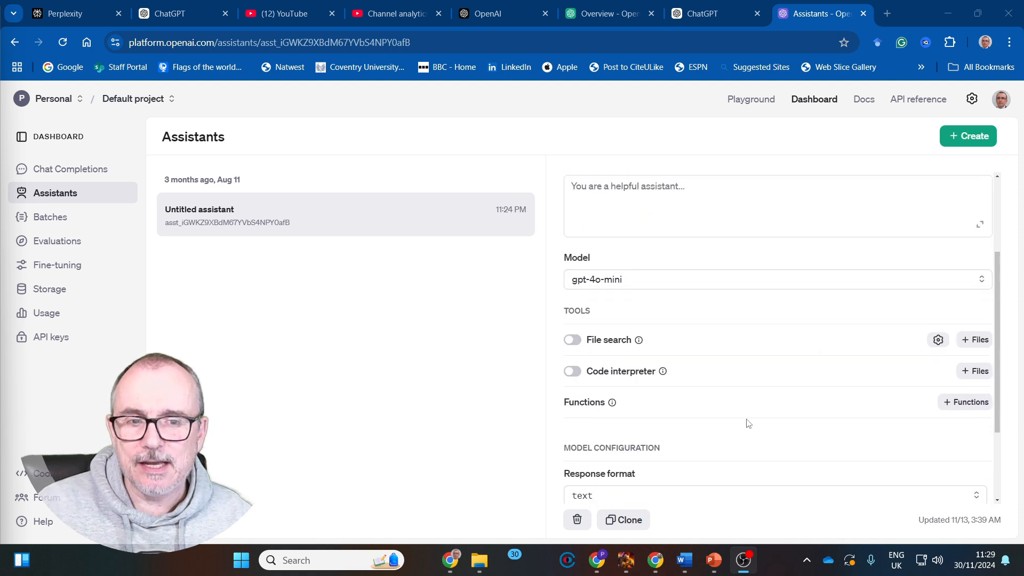
pyautogui.scroll(-2, 746, 422)
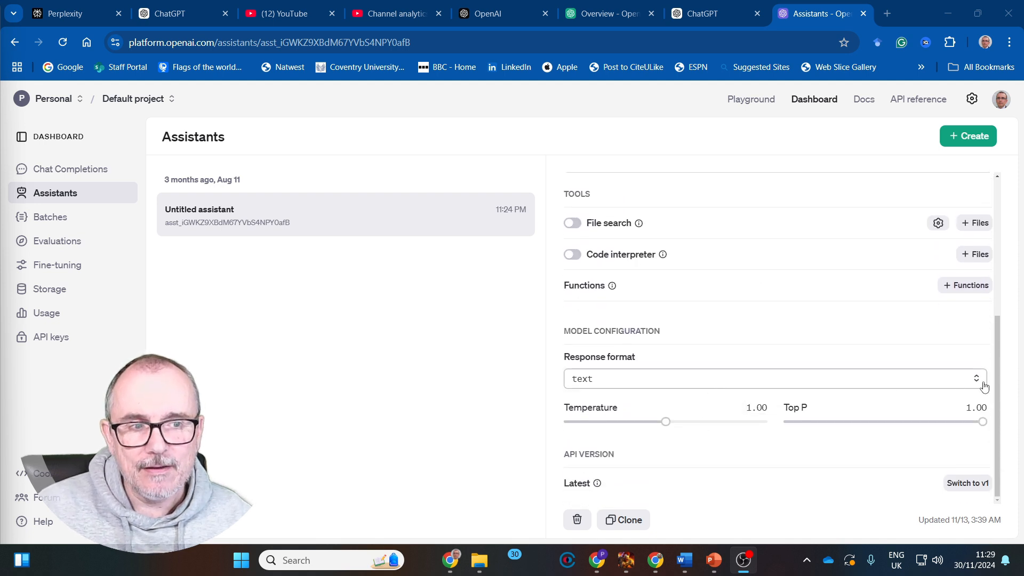
pyautogui.click(980, 382)
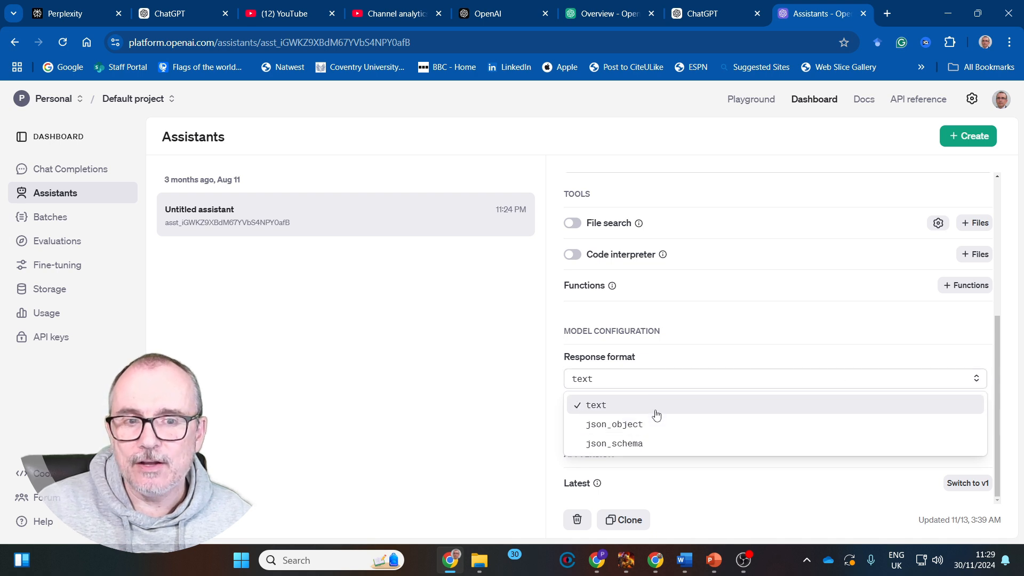
pyautogui.click(677, 365)
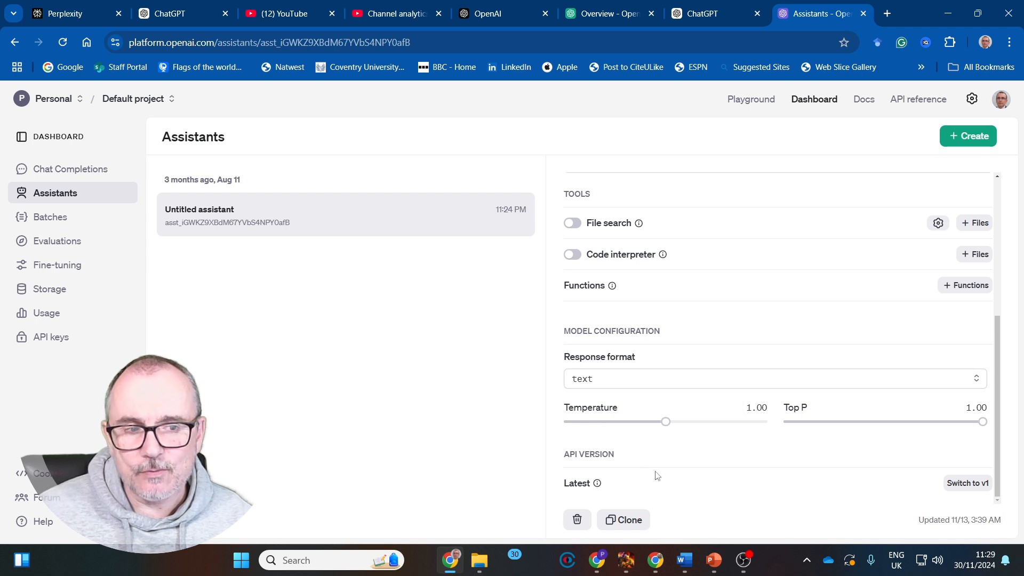
pyautogui.scroll(1, 662, 448)
pyautogui.scroll(5, 662, 448)
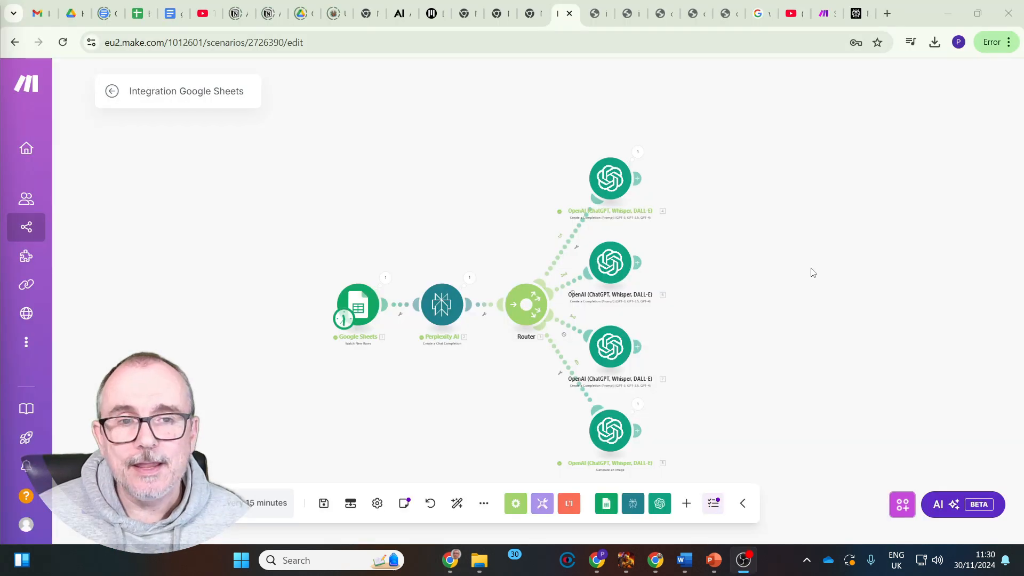
# Start adding an OpenAI module after the first route's completion module and look through the available OpenAI actions
pyautogui.click(636, 180)
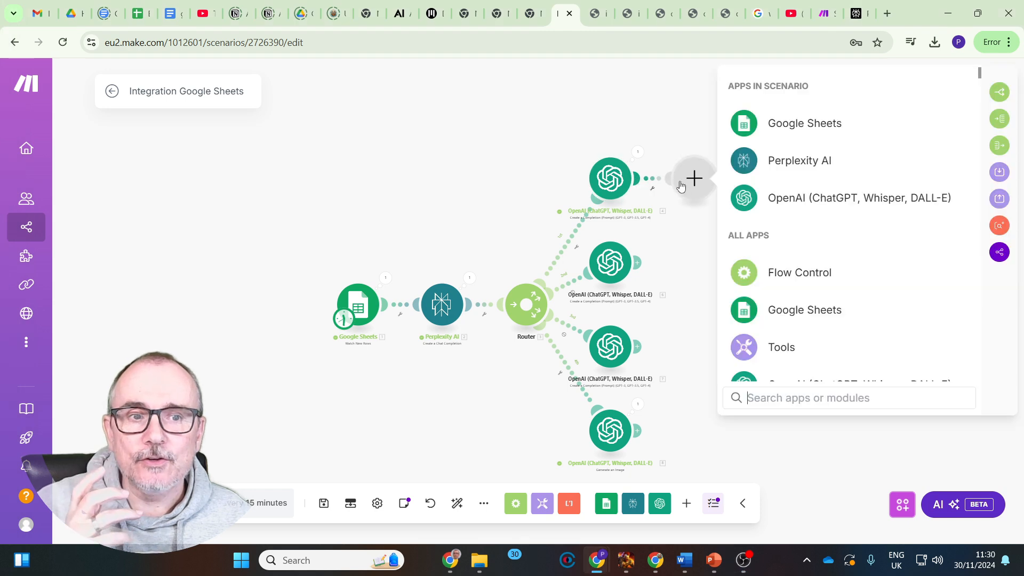
pyautogui.click(763, 199)
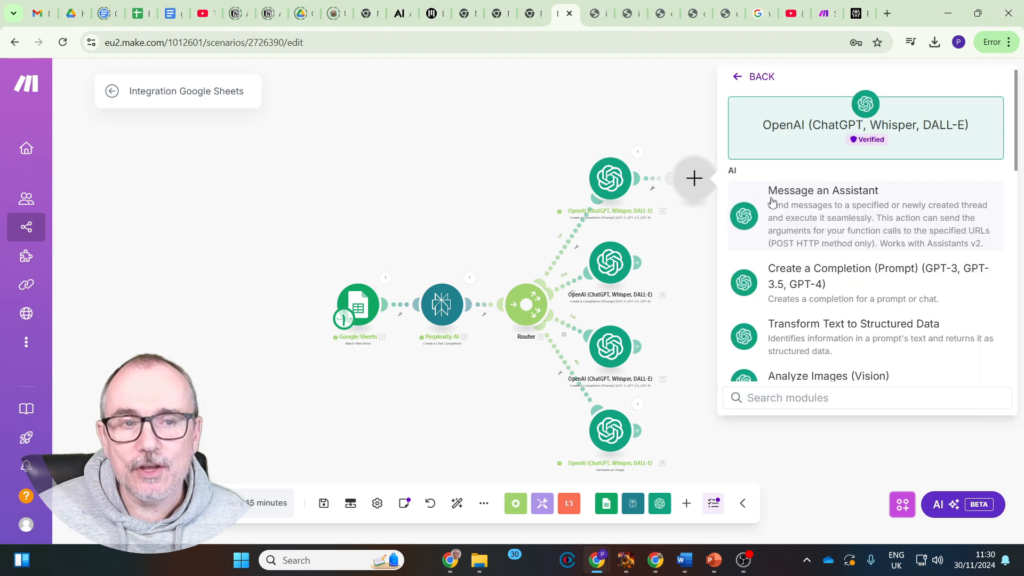
pyautogui.scroll(-2, 777, 135)
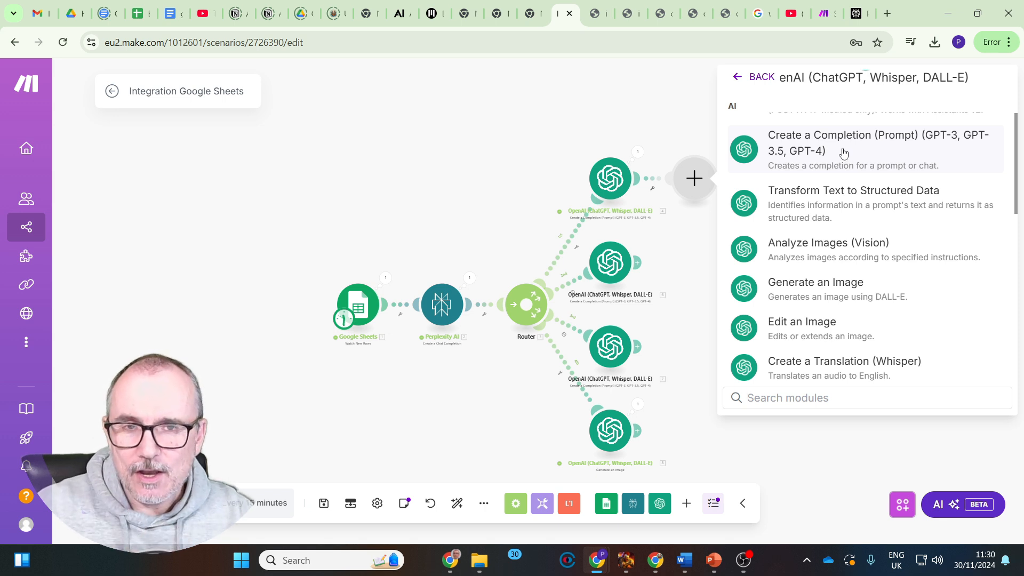
pyautogui.scroll(3, 843, 153)
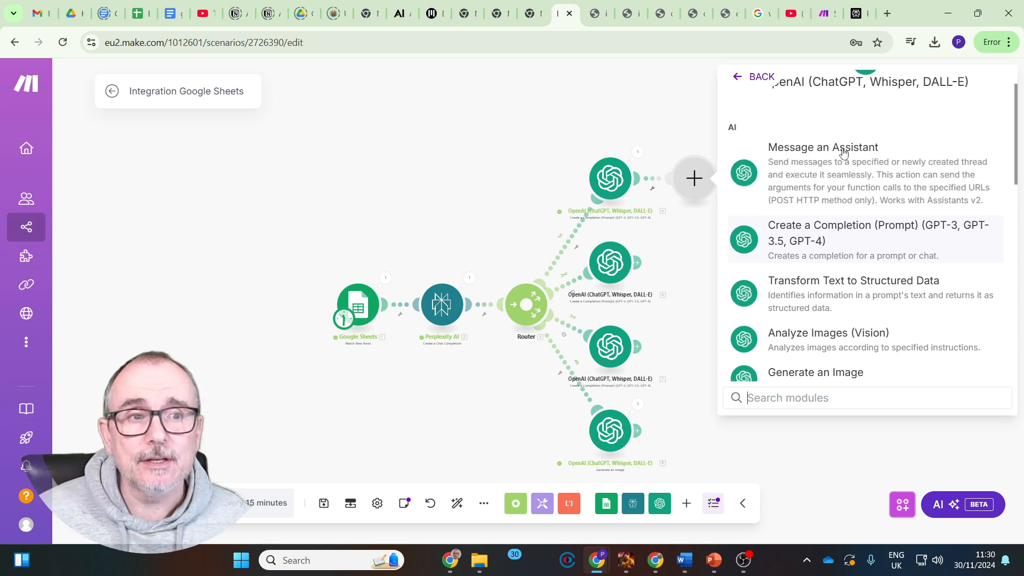
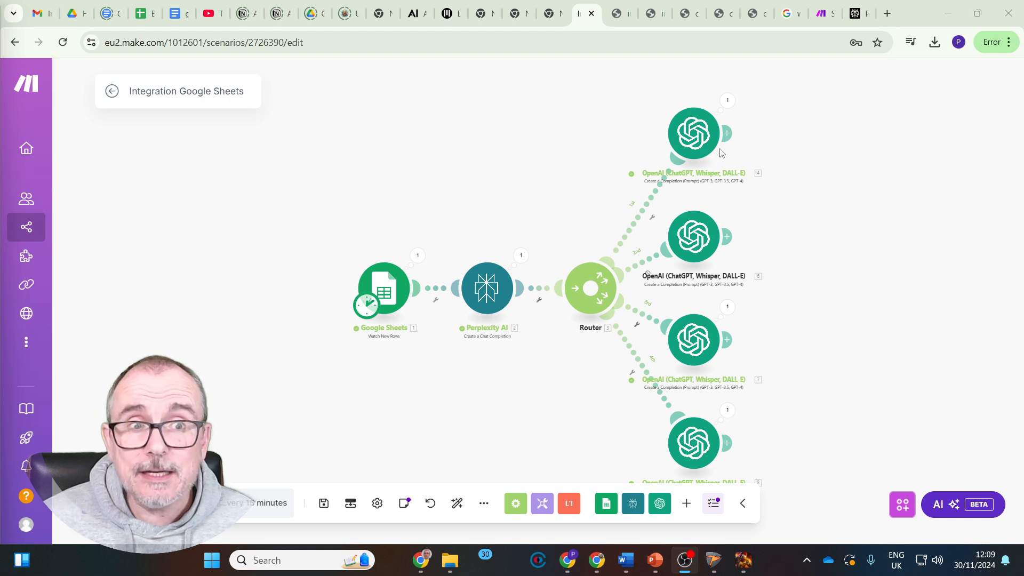
# Add an X (formerly Twitter) Create a Post module after the first route's OpenAI completion module, without setting up a connection
pyautogui.click(727, 134)
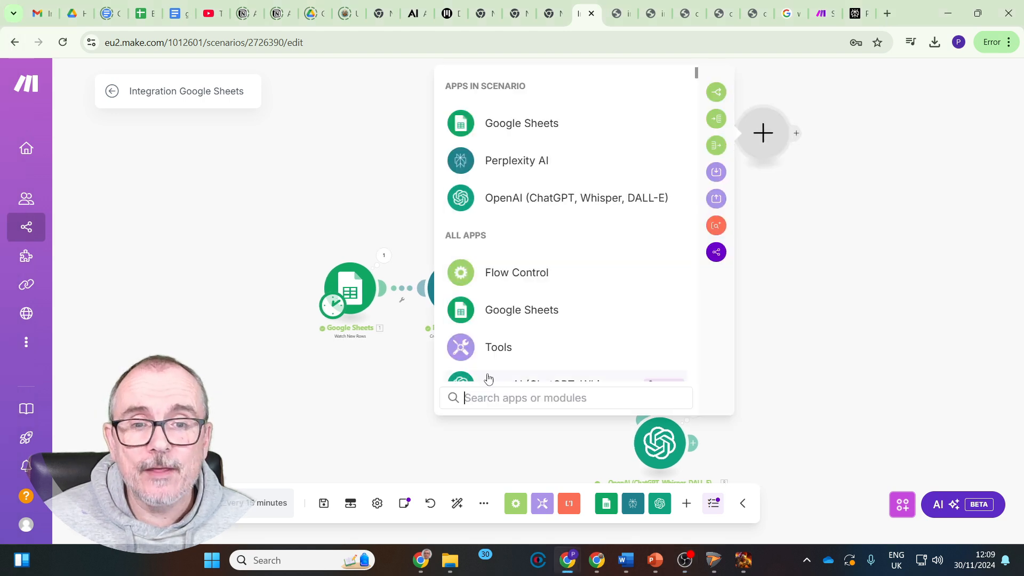
pyautogui.write('twi')
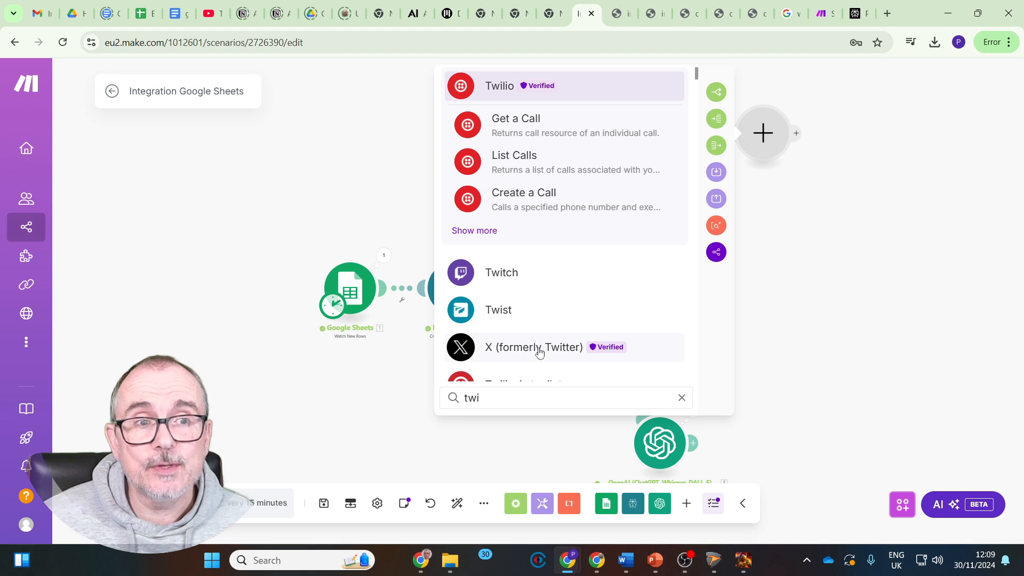
pyautogui.click(540, 350)
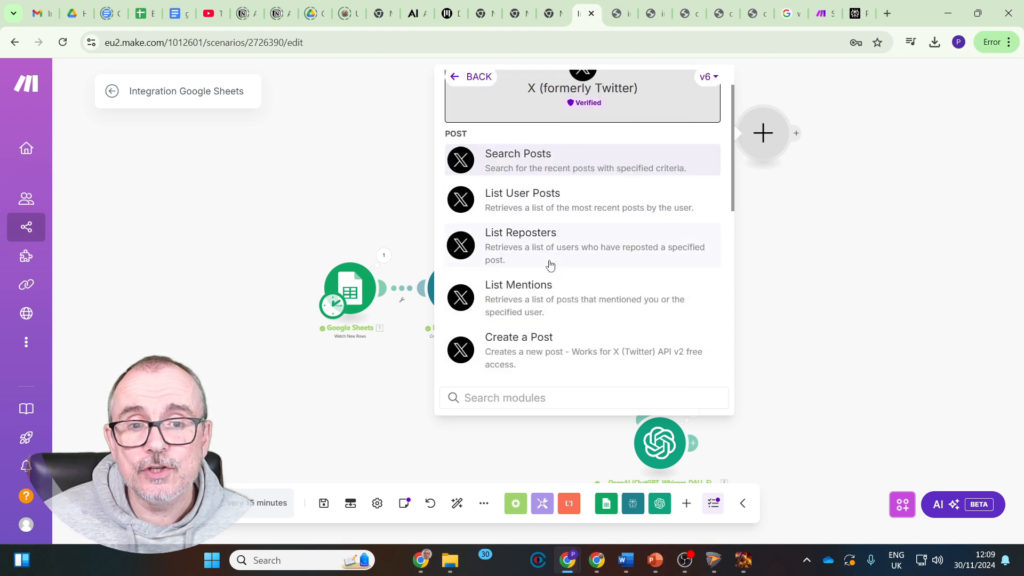
pyautogui.scroll(-2, 550, 265)
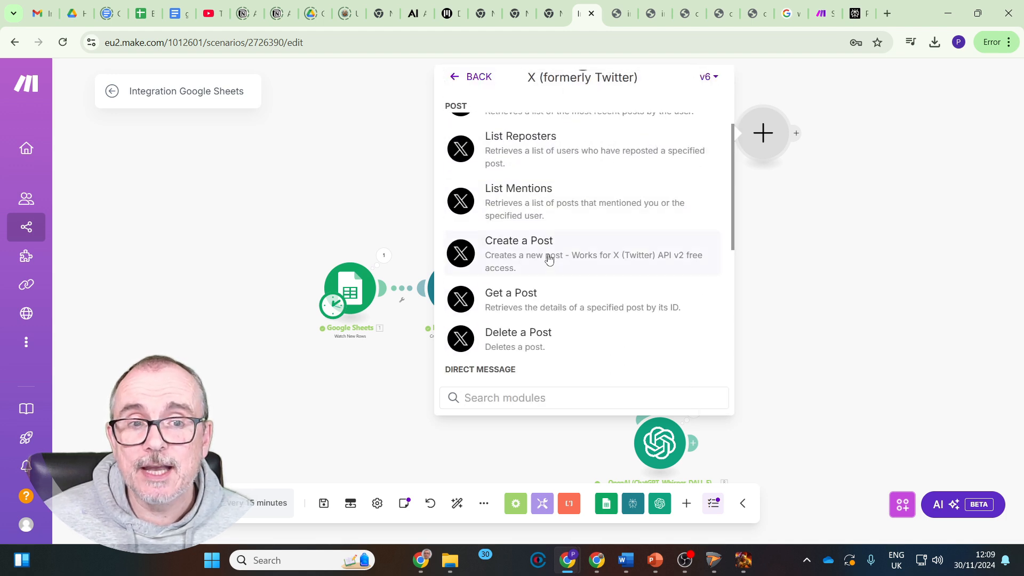
pyautogui.click(549, 259)
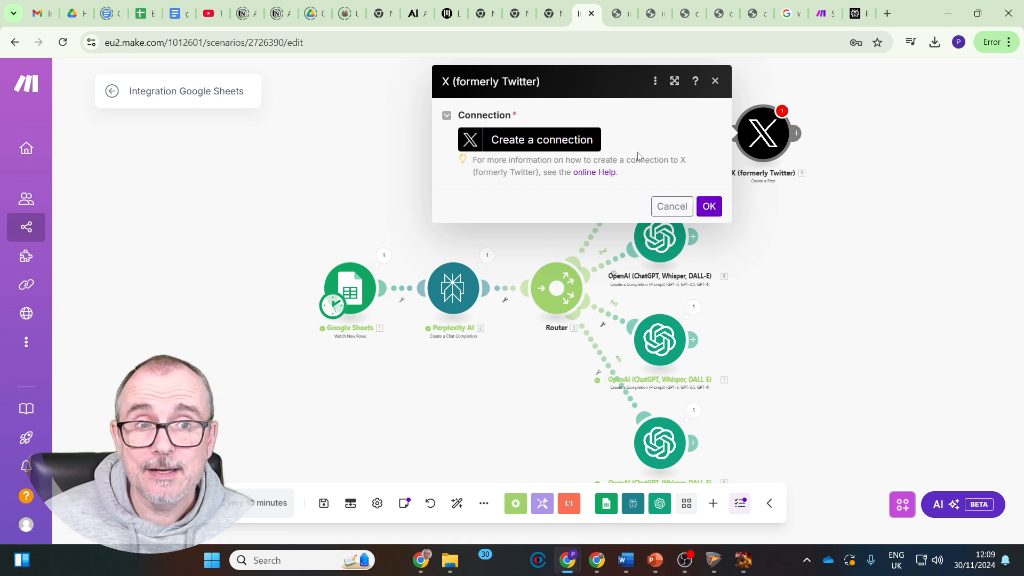
pyautogui.click(710, 207)
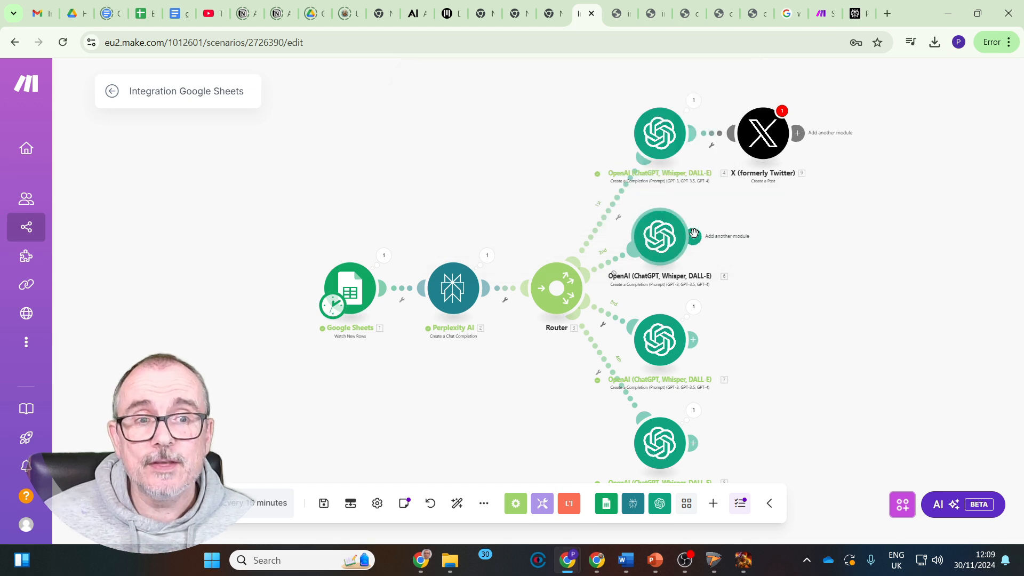
# Add a LinkedIn Create a User Text Post module after the second route's OpenAI completion module, leaving its connection unset
pyautogui.click(694, 233)
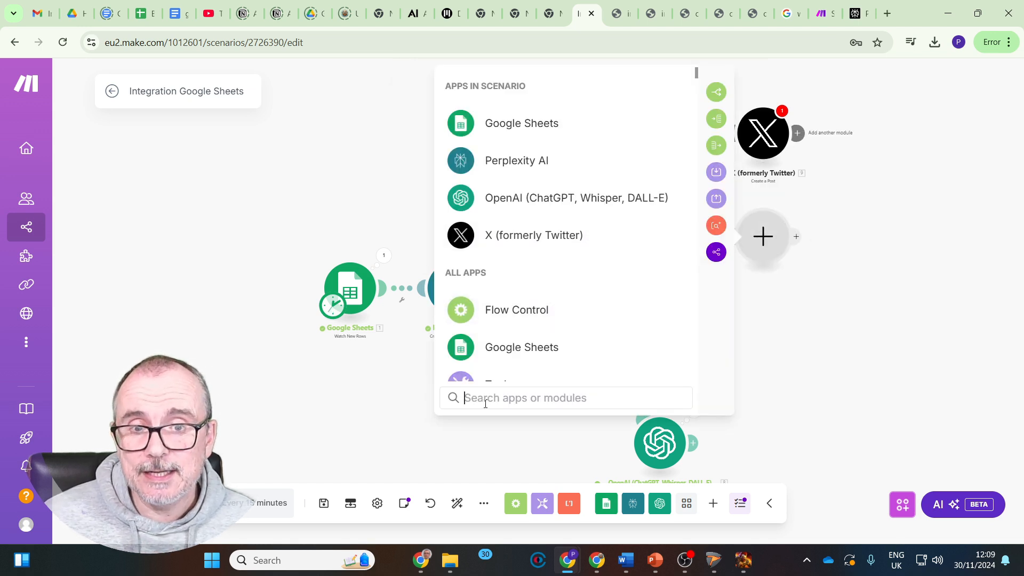
pyautogui.write('linked')
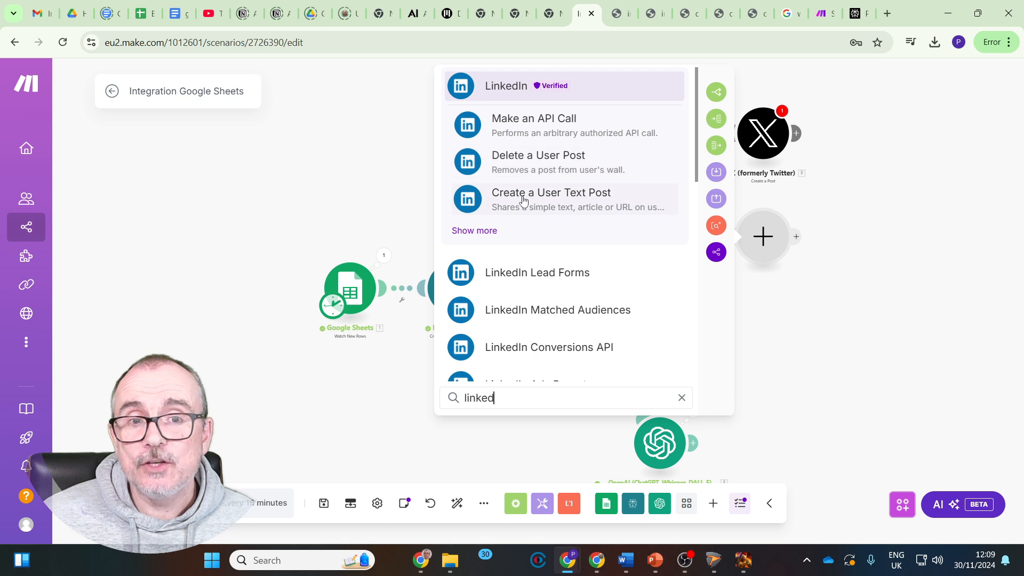
pyautogui.click(523, 201)
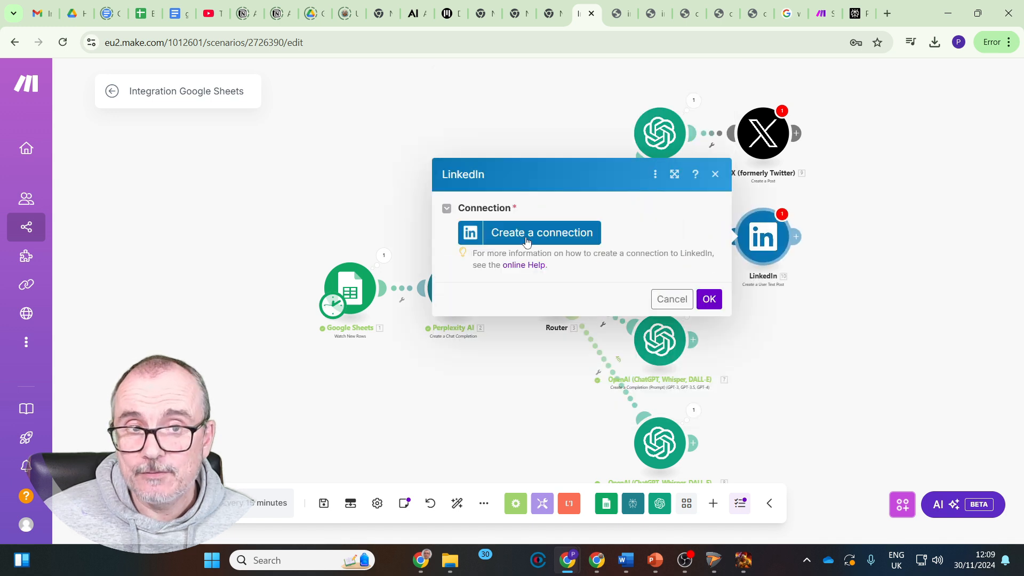
pyautogui.click(714, 176)
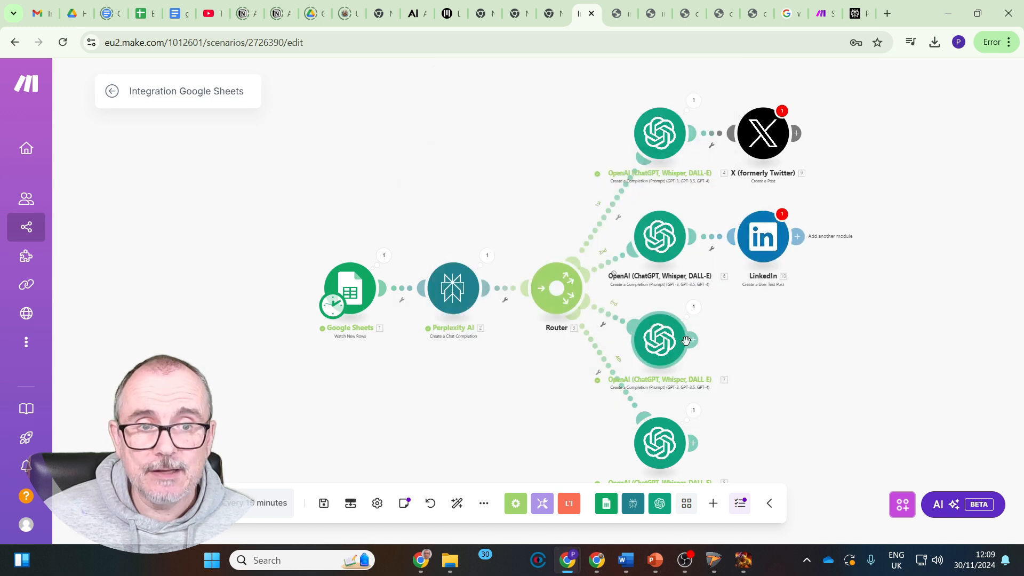
# Start adding a module after the third route's OpenAI module, search for Wix and look through its available actions
pyautogui.click(697, 346)
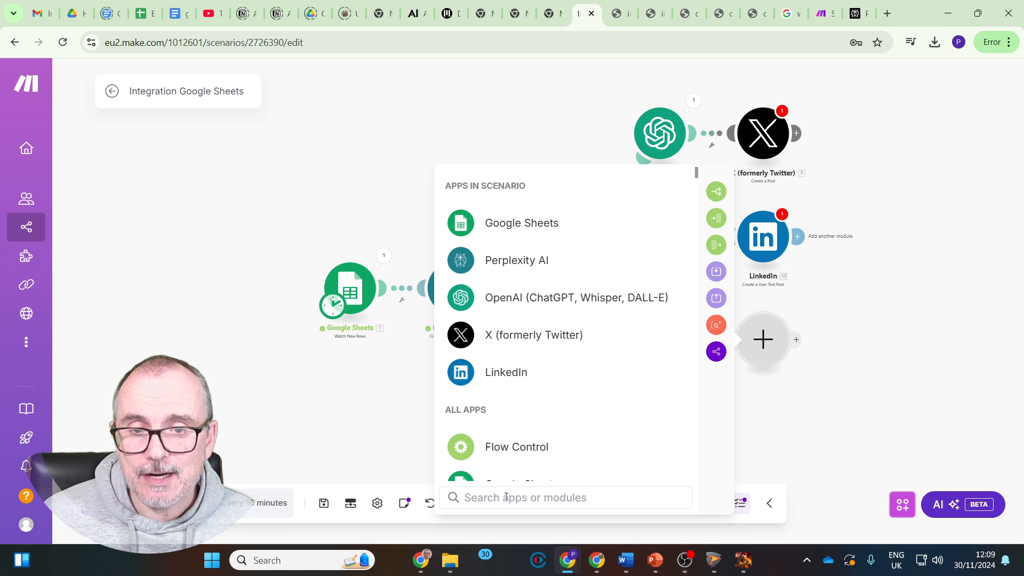
pyautogui.write('wix')
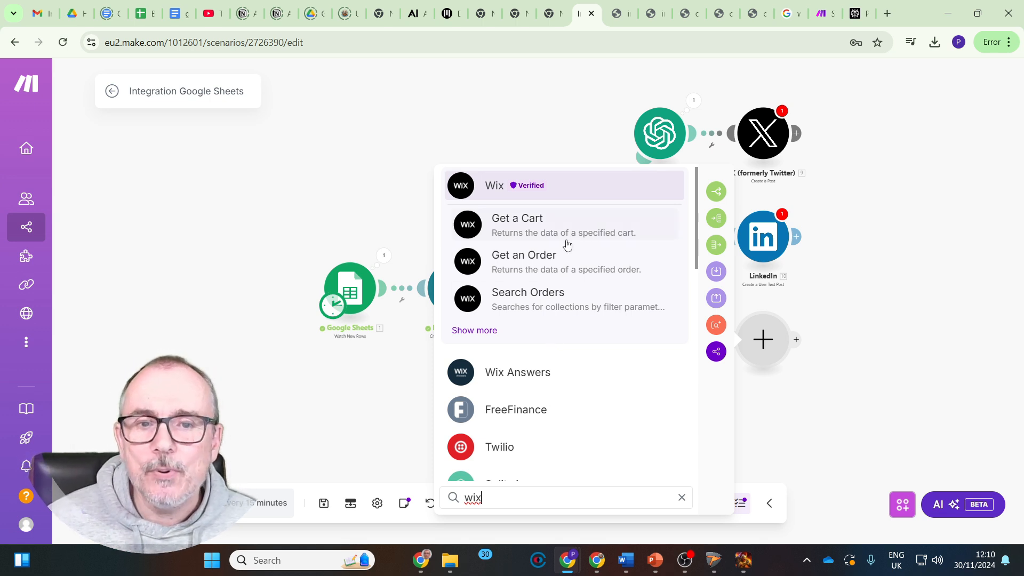
pyautogui.click(488, 330)
pyautogui.scroll(-8, 547, 320)
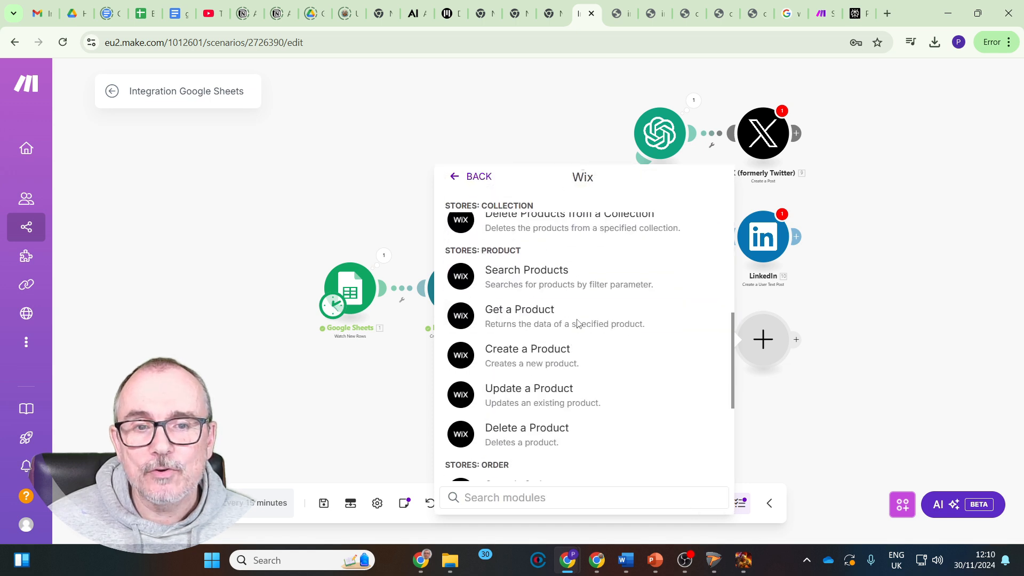
pyautogui.scroll(-4, 566, 320)
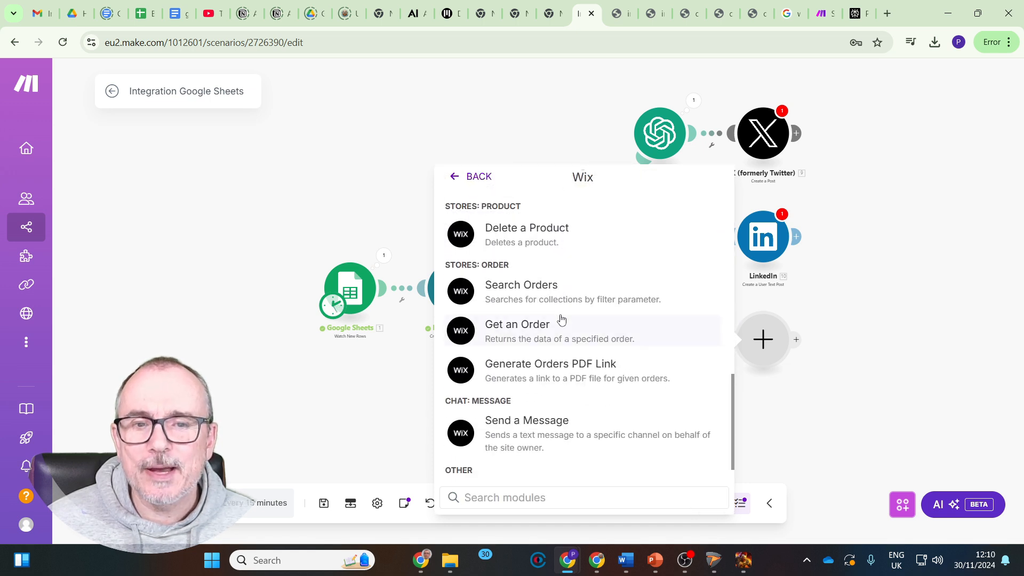
pyautogui.scroll(-1, 562, 319)
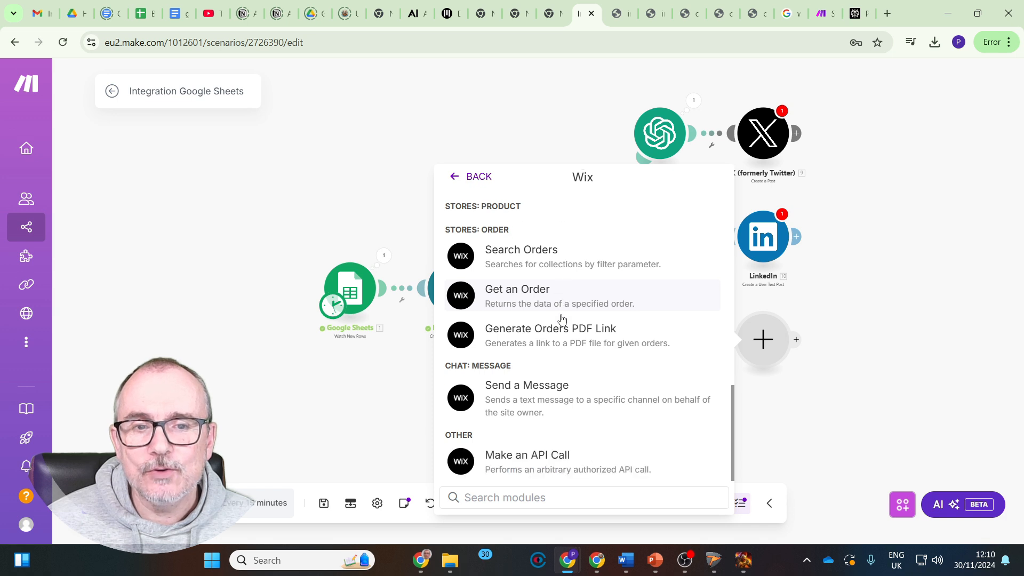
pyautogui.scroll(10, 560, 418)
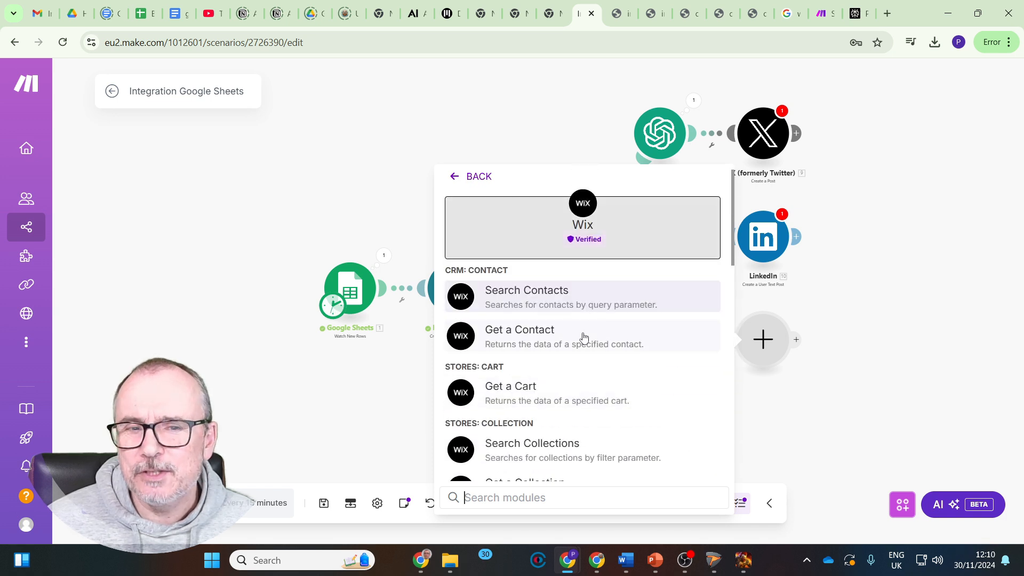
pyautogui.click(458, 178)
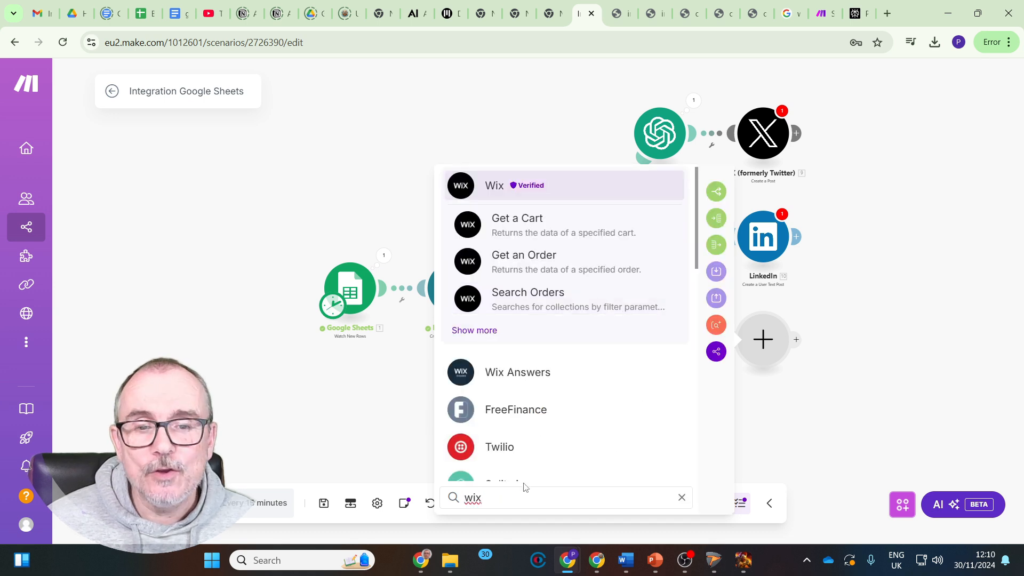
# Search the app list for WordPress and look through its available post actions
pyautogui.press('BackSpace')
pyautogui.press('BackSpace')
pyautogui.write('ord')
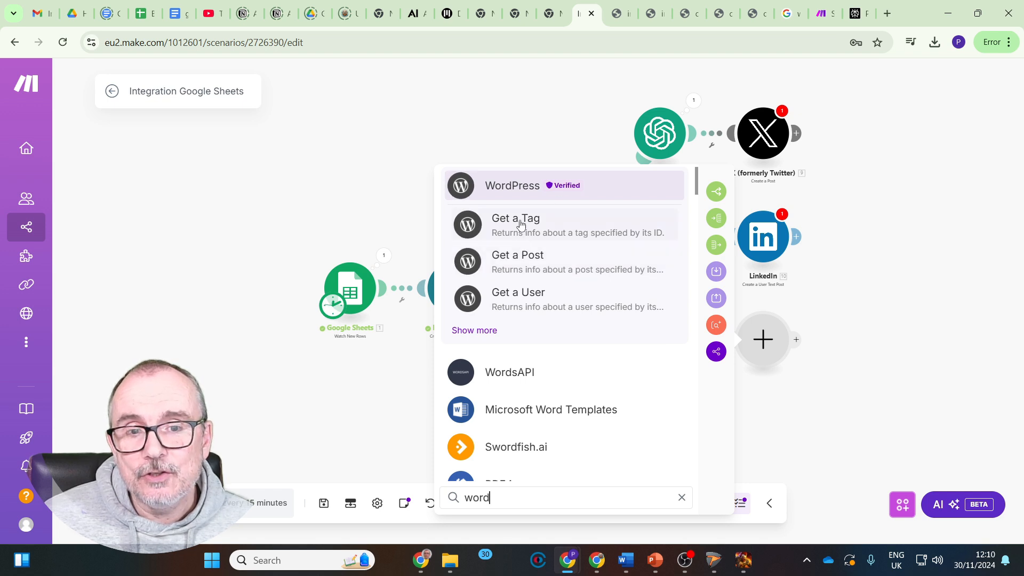
pyautogui.click(481, 332)
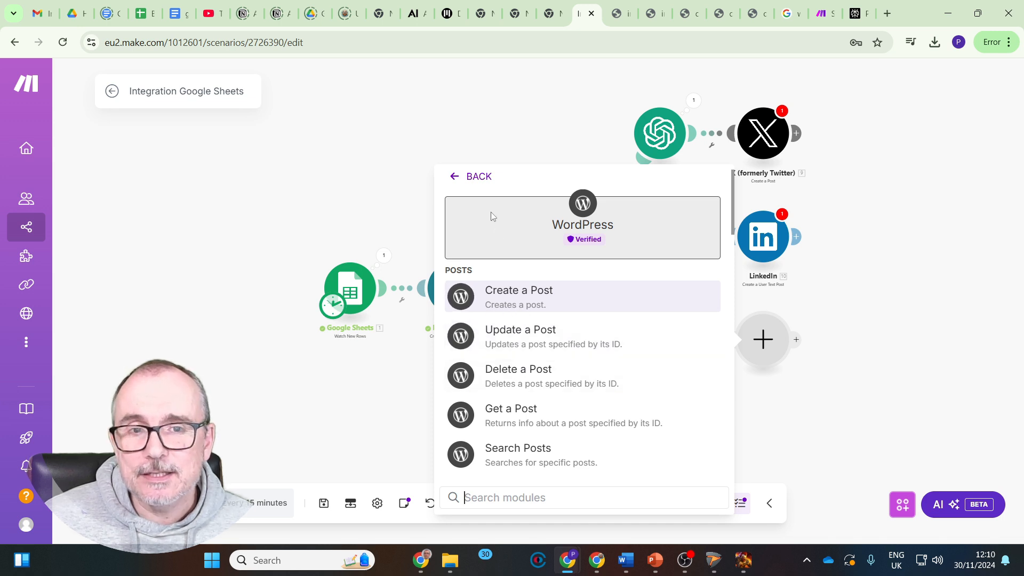
pyautogui.click(457, 177)
pyautogui.scroll(-10, 629, 326)
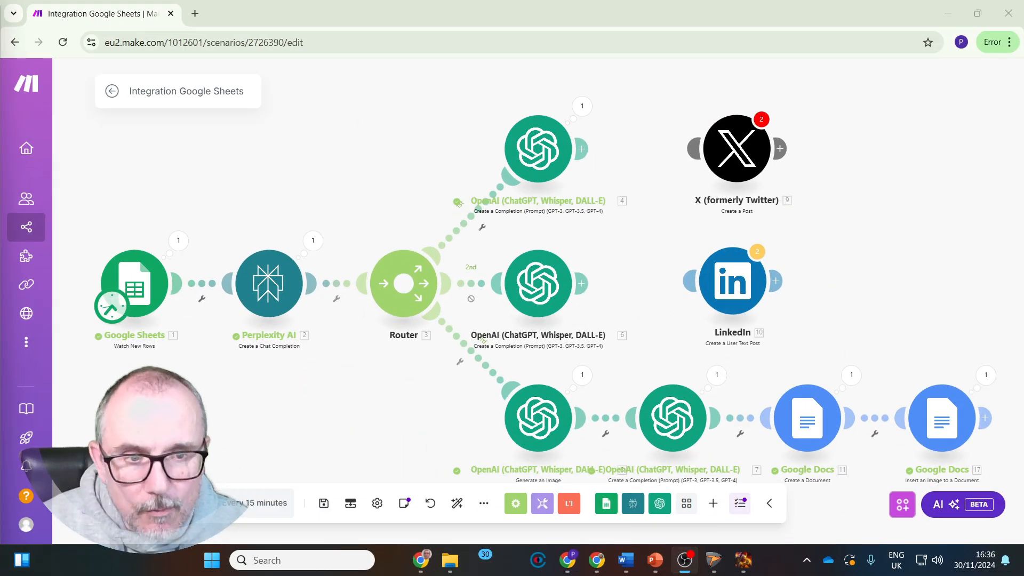
# Review the blog-writing prompt and HTML formatting instructions in the third route's OpenAI completion module
pyautogui.moveTo(148, 360)
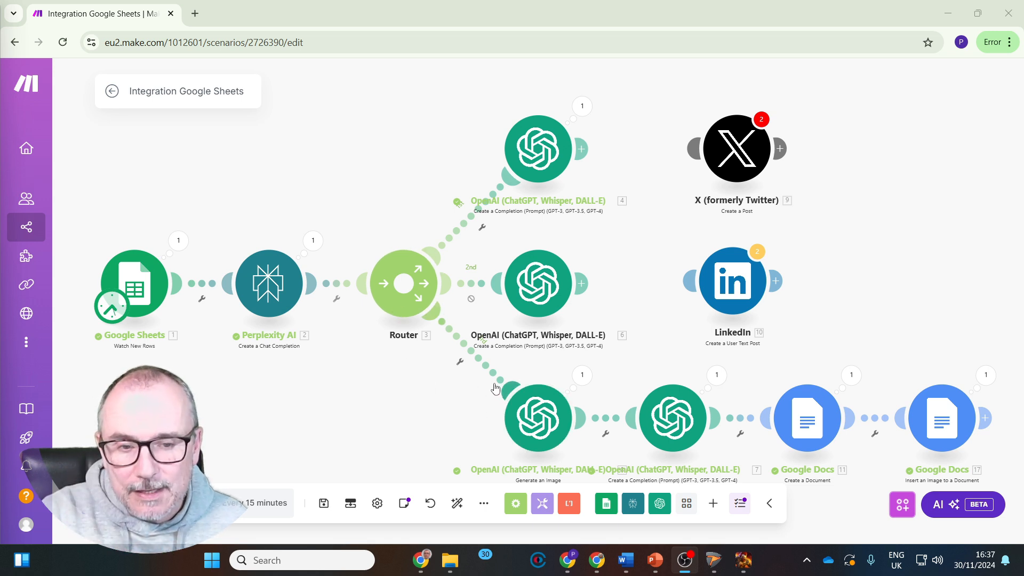
pyautogui.click(671, 417)
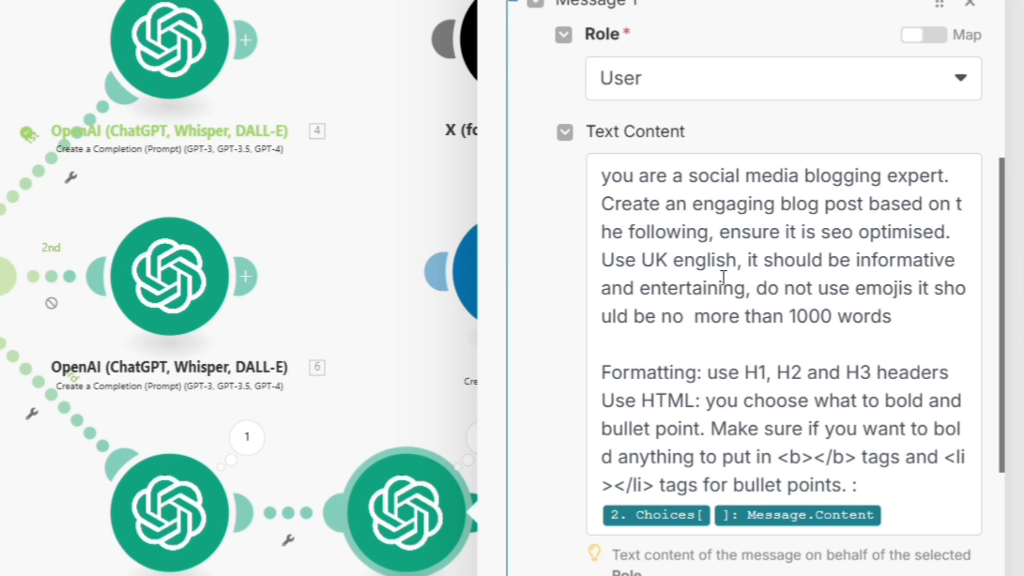
pyautogui.scroll(-2, 735, 340)
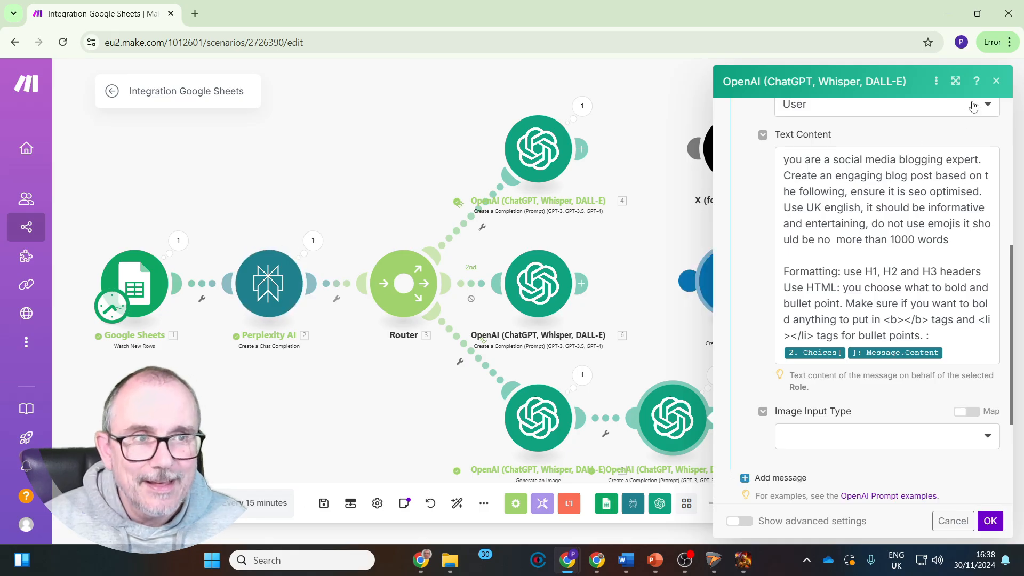
pyautogui.click(996, 84)
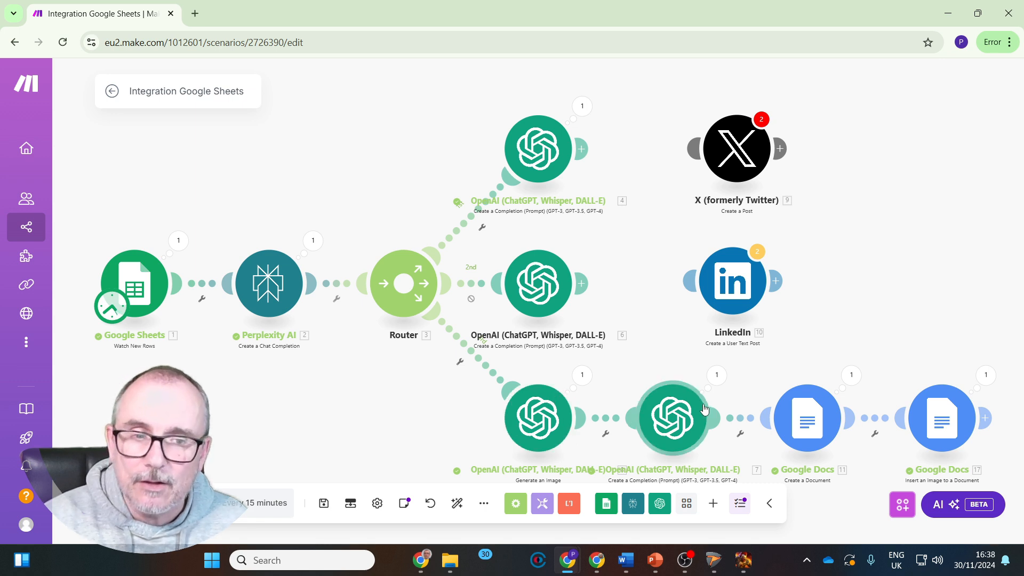
# Review the name, content, drive and folder settings of the Google Docs Create a Document module
pyautogui.click(806, 427)
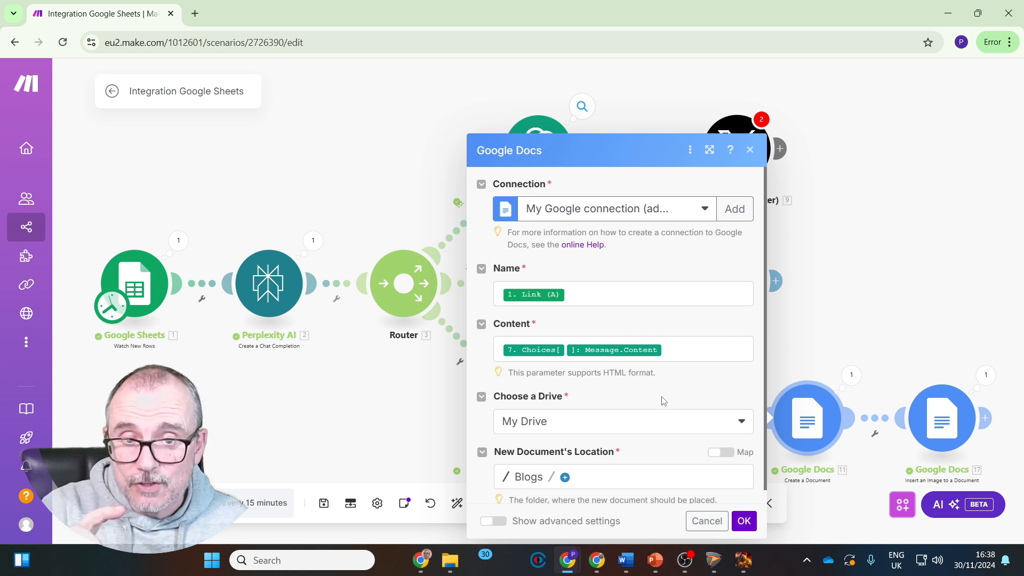
pyautogui.scroll(-1, 663, 400)
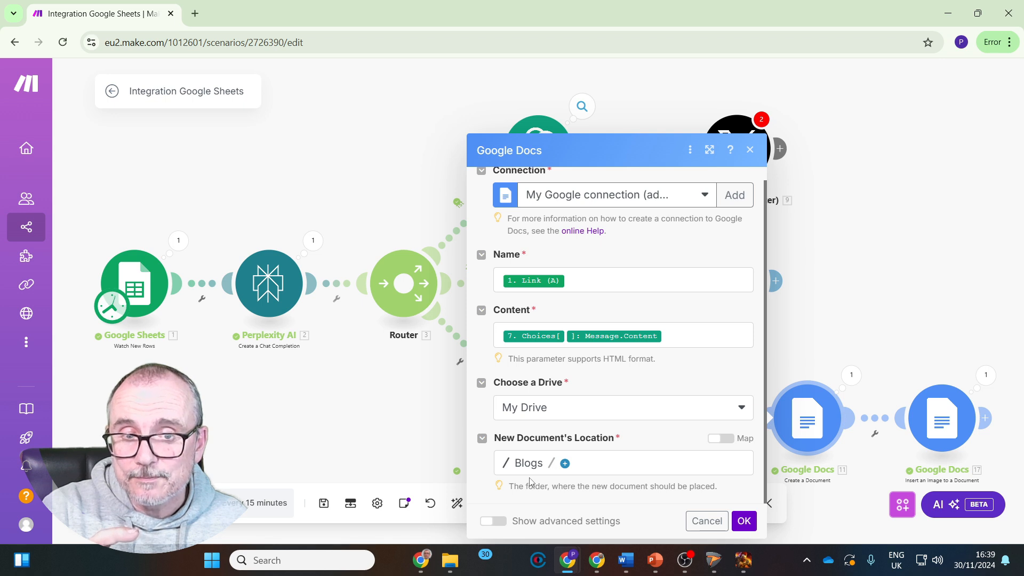
pyautogui.click(707, 521)
# Review the document ID, insertion method, header ID and image URL mappings of the Insert an Image to a Document module
pyautogui.click(933, 415)
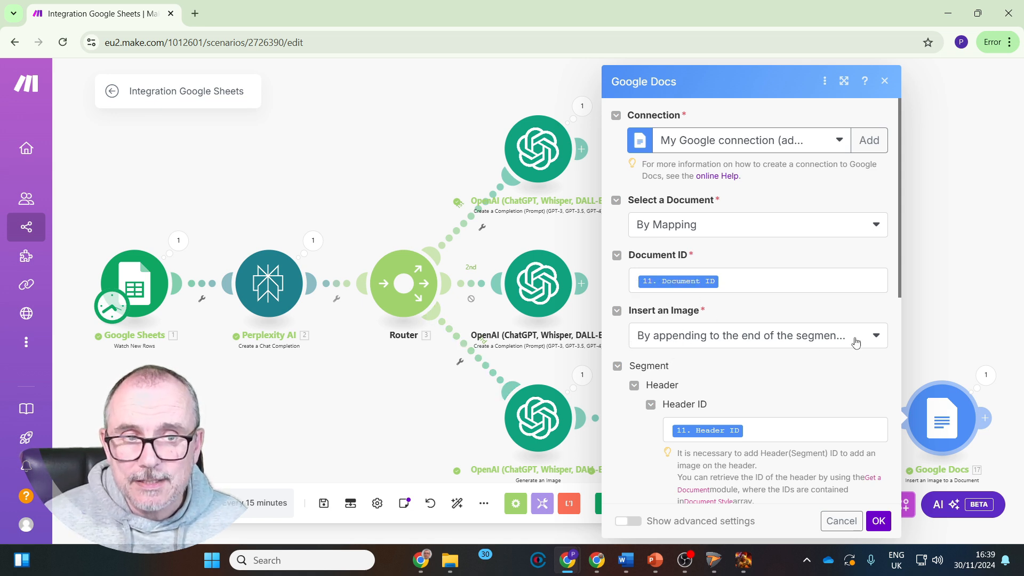
pyautogui.scroll(-3, 742, 372)
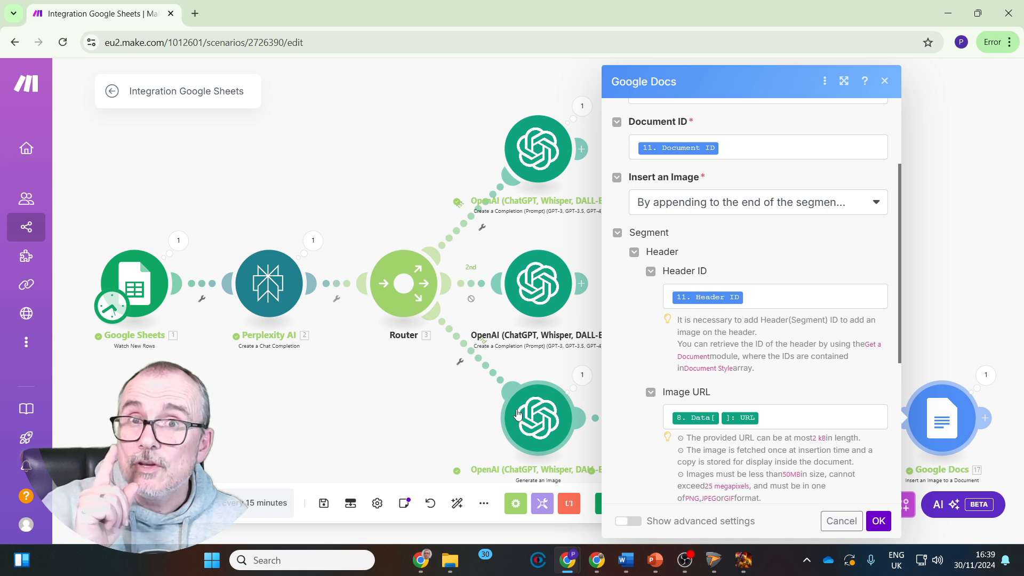
pyautogui.click(273, 352)
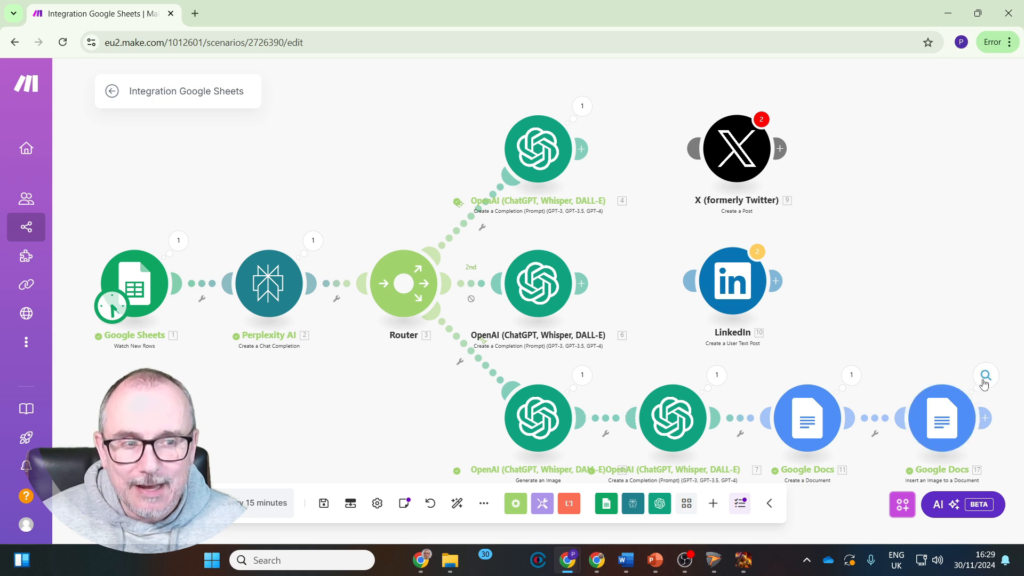
# Inspect the image insertion module's run details, switch to Google Drive and open the news.mit.edu causal-theory document to examine its text and image
pyautogui.click(985, 377)
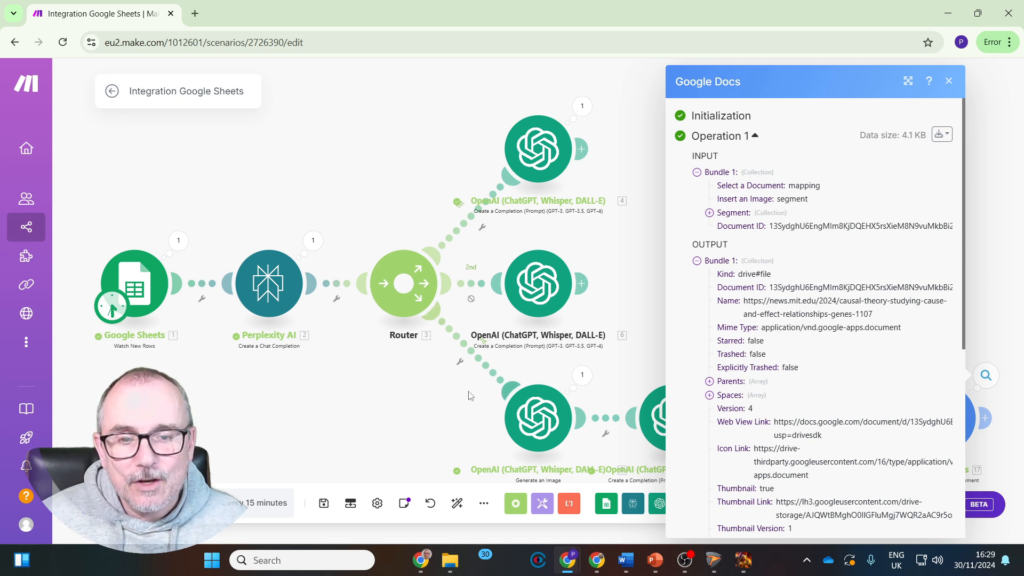
pyautogui.moveTo(558, 564)
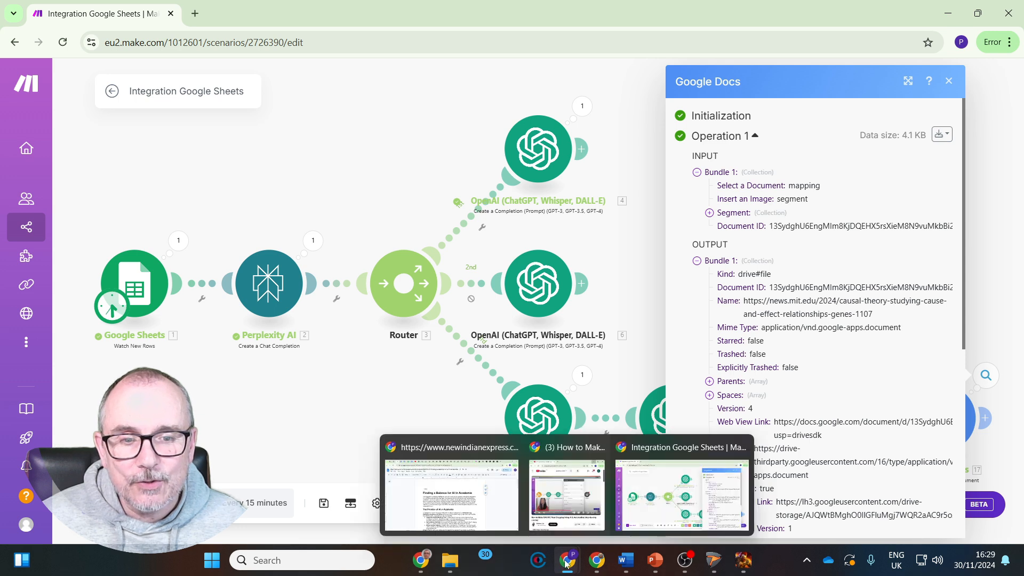
pyautogui.click(421, 493)
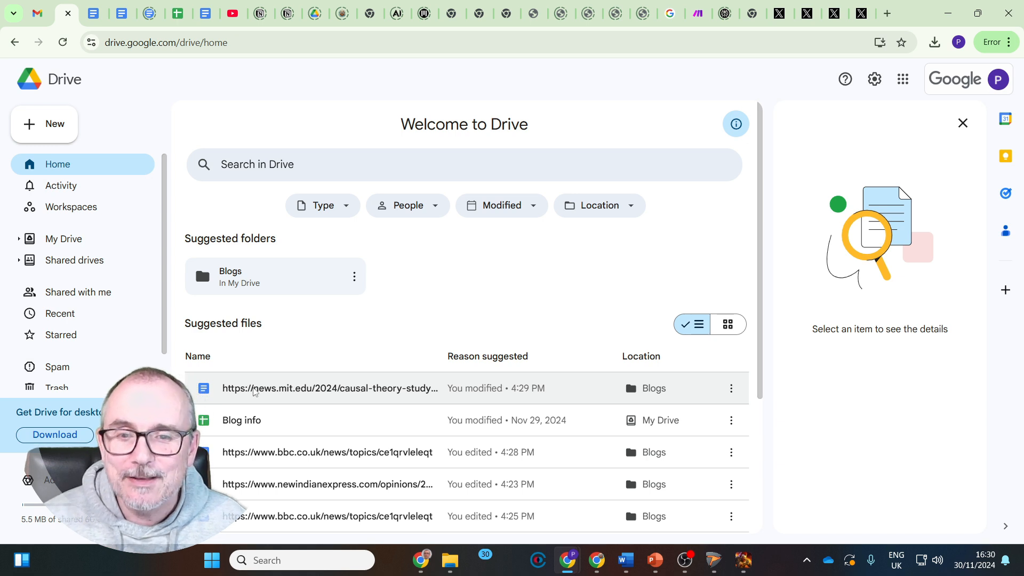
pyautogui.doubleClick(253, 392)
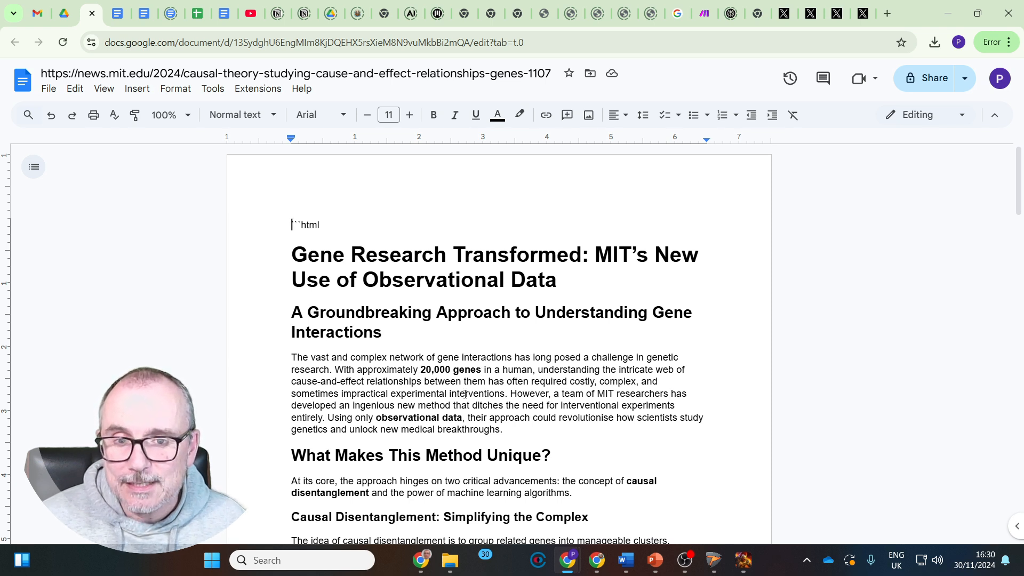
pyautogui.scroll(-10, 465, 393)
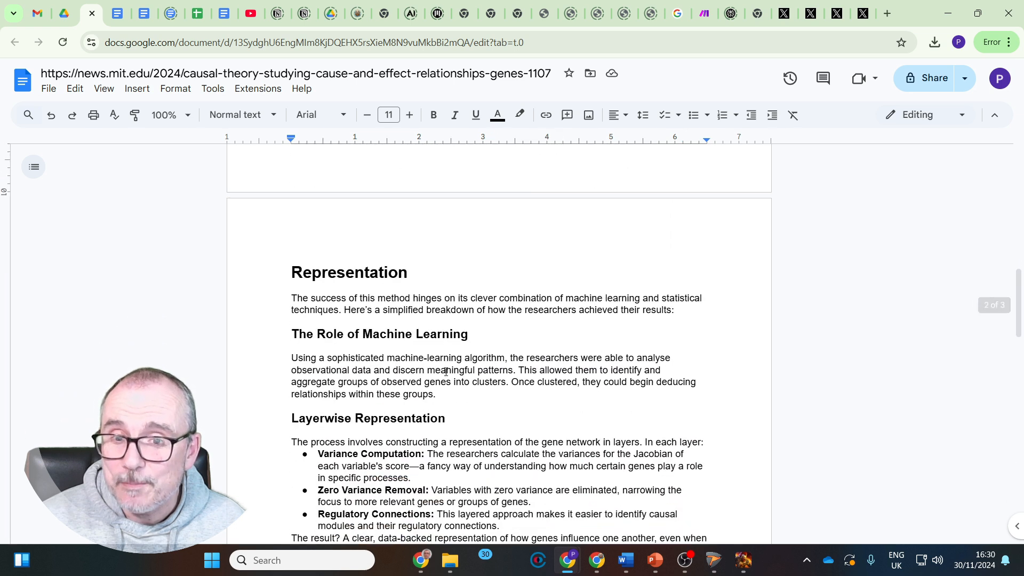
pyautogui.scroll(-15, 446, 371)
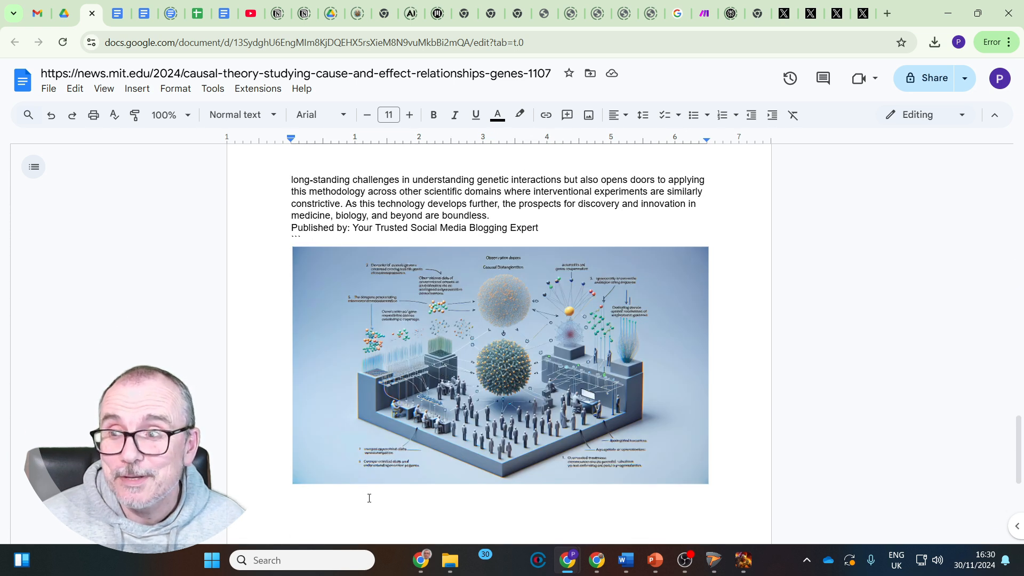
pyautogui.scroll(20, 369, 498)
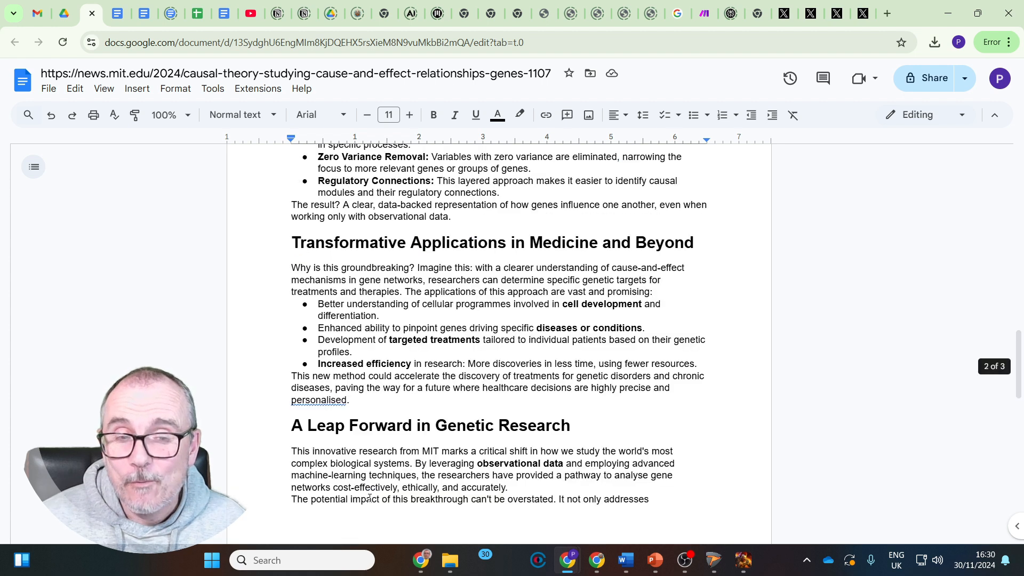